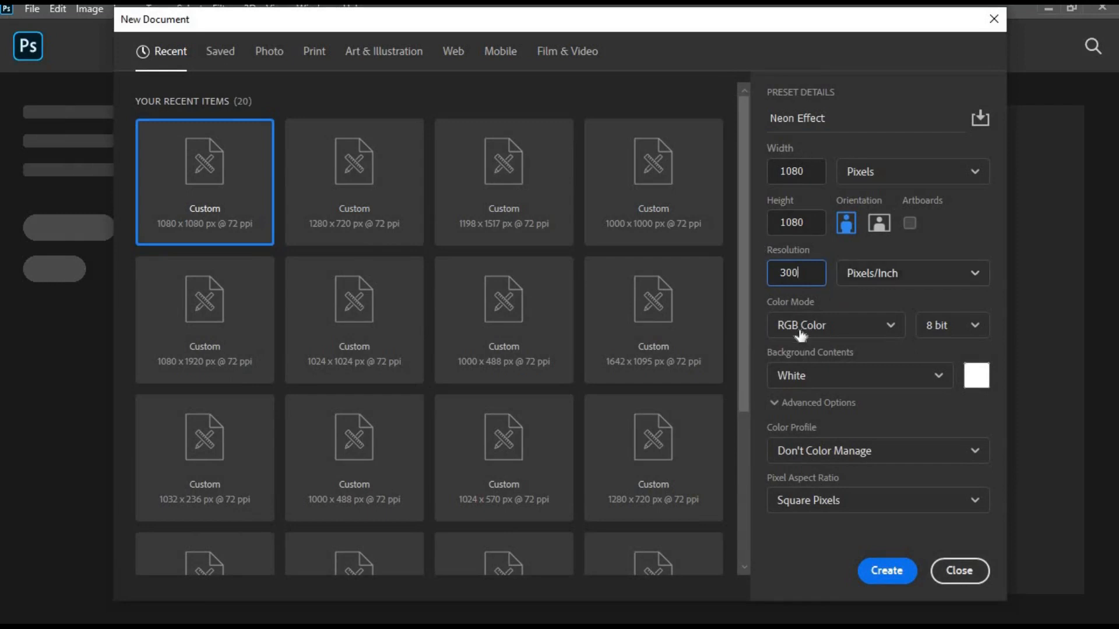
Create the 1080 × 1080 px Neon Effect document at 300 pixels/inch and place the black-brick image in it.
click(886, 570)
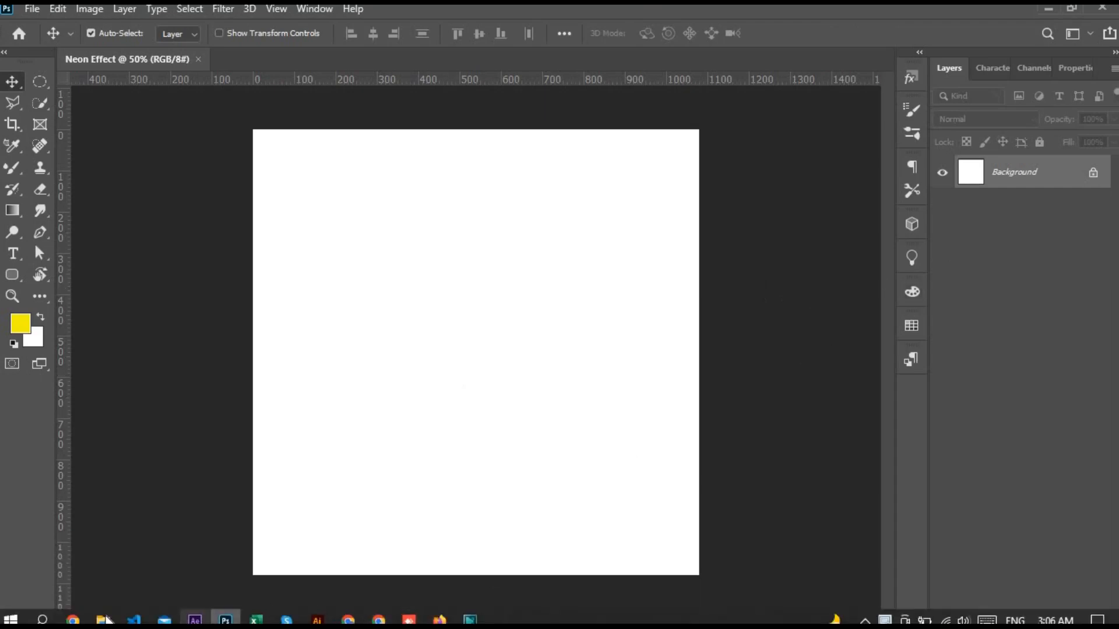
click(103, 619)
drag(189, 134, 493, 430)
key(ctrl+0)
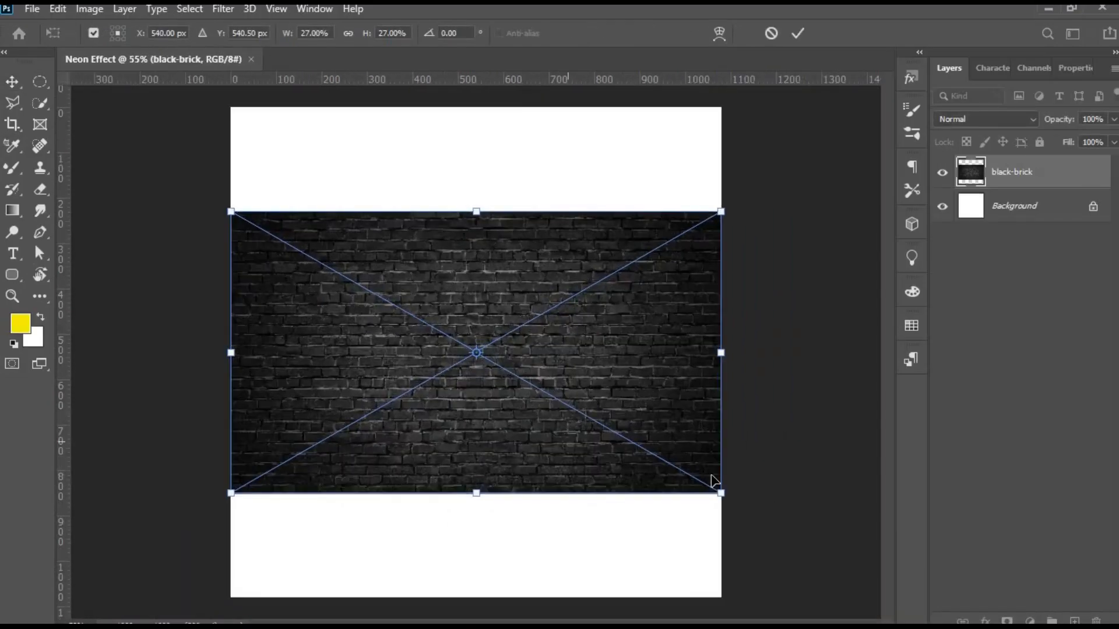
Enlarge the placed brick image proportionally to about 50% so it covers the whole canvas.
drag(733, 523, 848, 572)
key(ctrl+0)
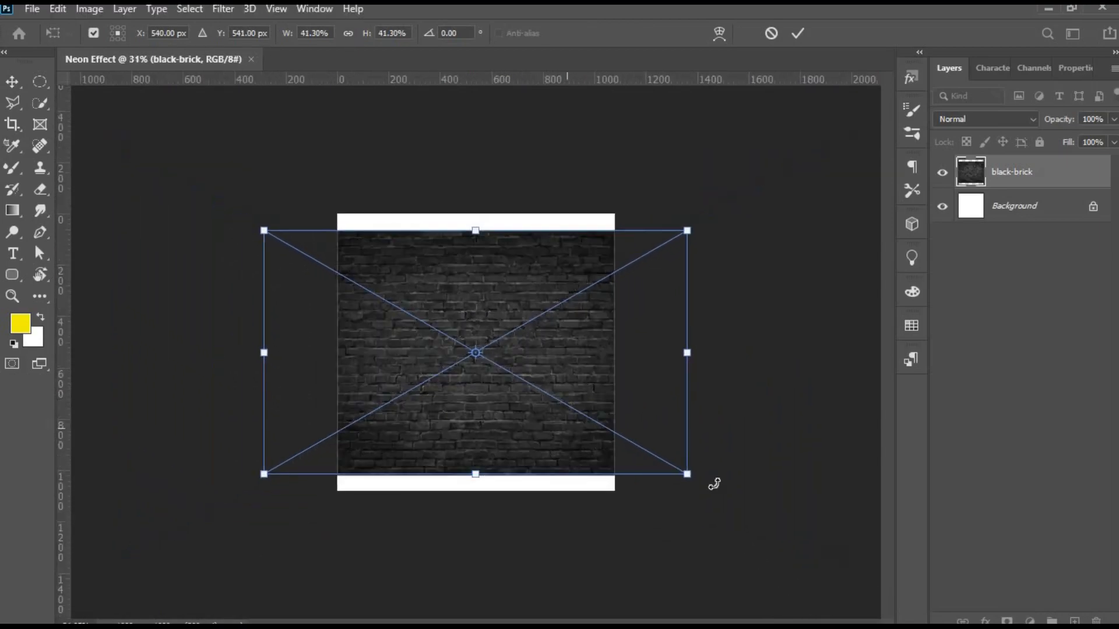
drag(710, 496, 725, 518)
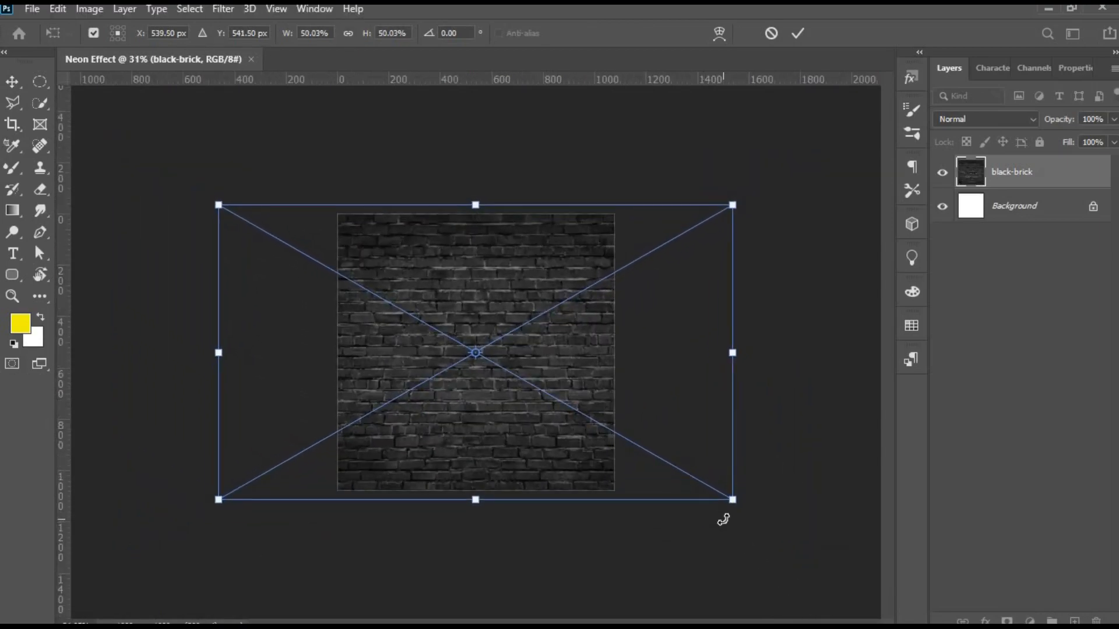
key(Return)
key(ctrl+0)
key(ctrl+minus)
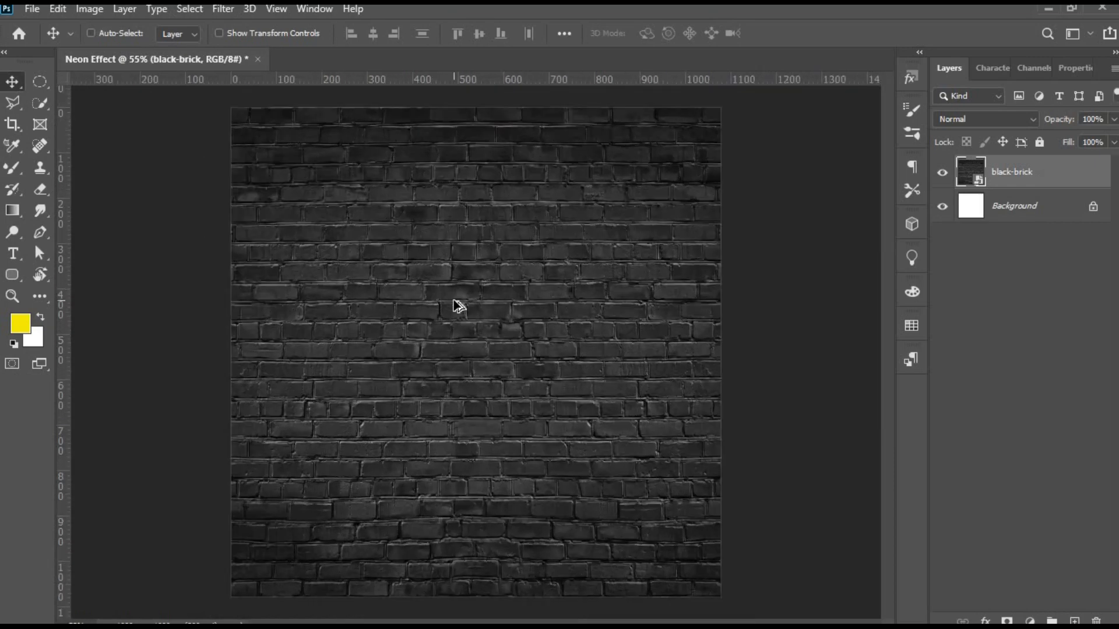
Darken the brick image with a Curves adjustment, pulling one curve point to input 210, output 162.
key(ctrl+m)
drag(552, 75, 910, 122)
drag(876, 254, 892, 277)
drag(899, 129, 756, 129)
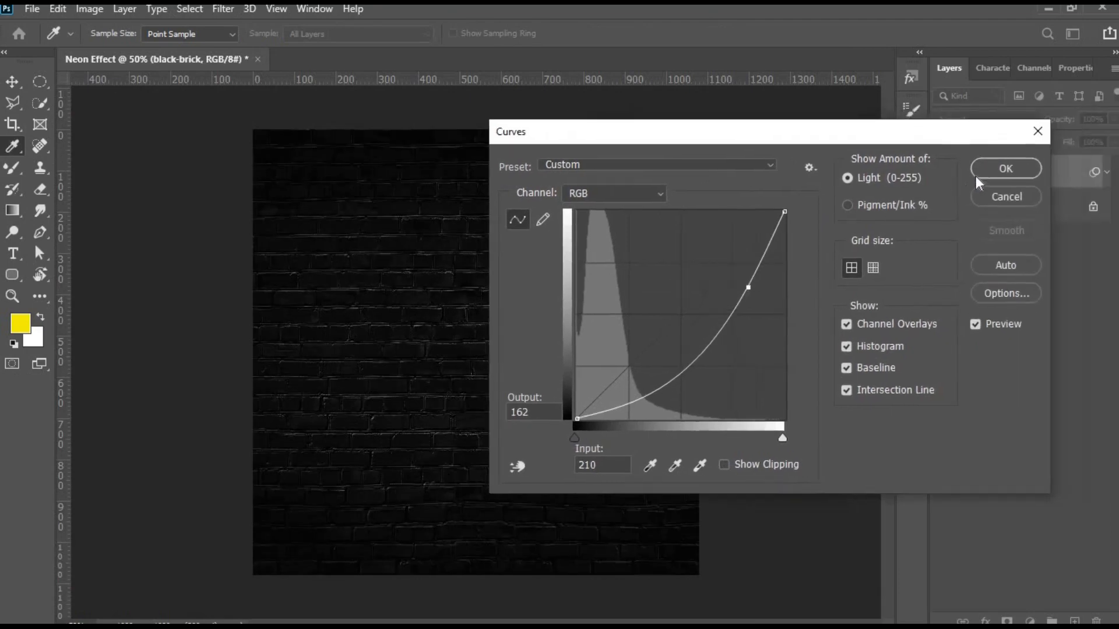
click(979, 172)
click(12, 274)
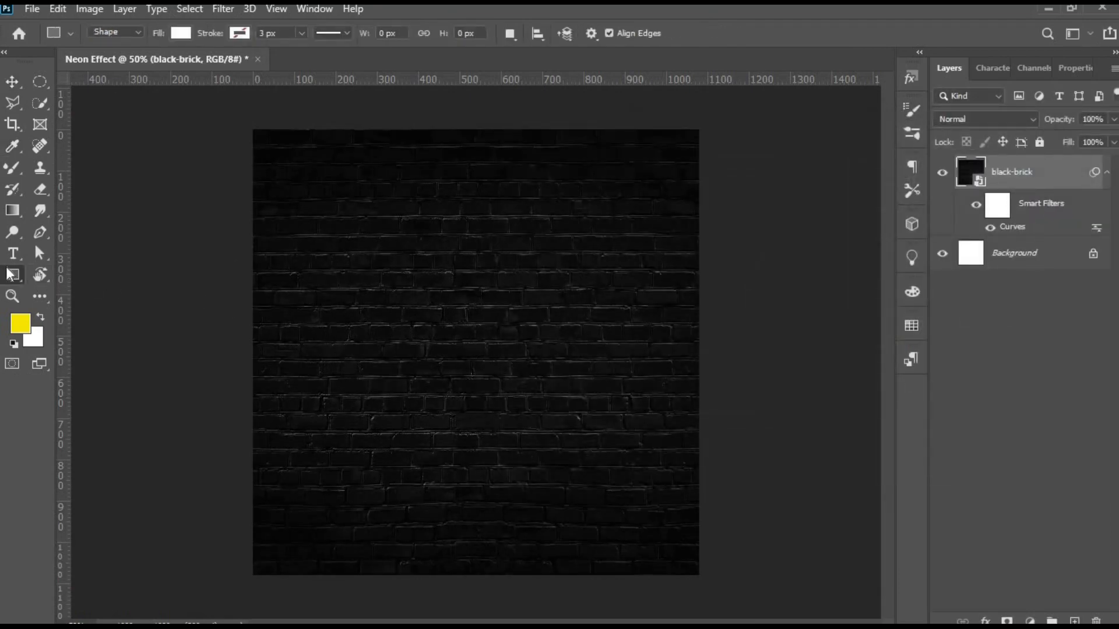
right_click(12, 275)
click(100, 304)
drag(350, 205, 652, 551)
key(v)
drag(502, 410, 492, 412)
key(ctrl+z)
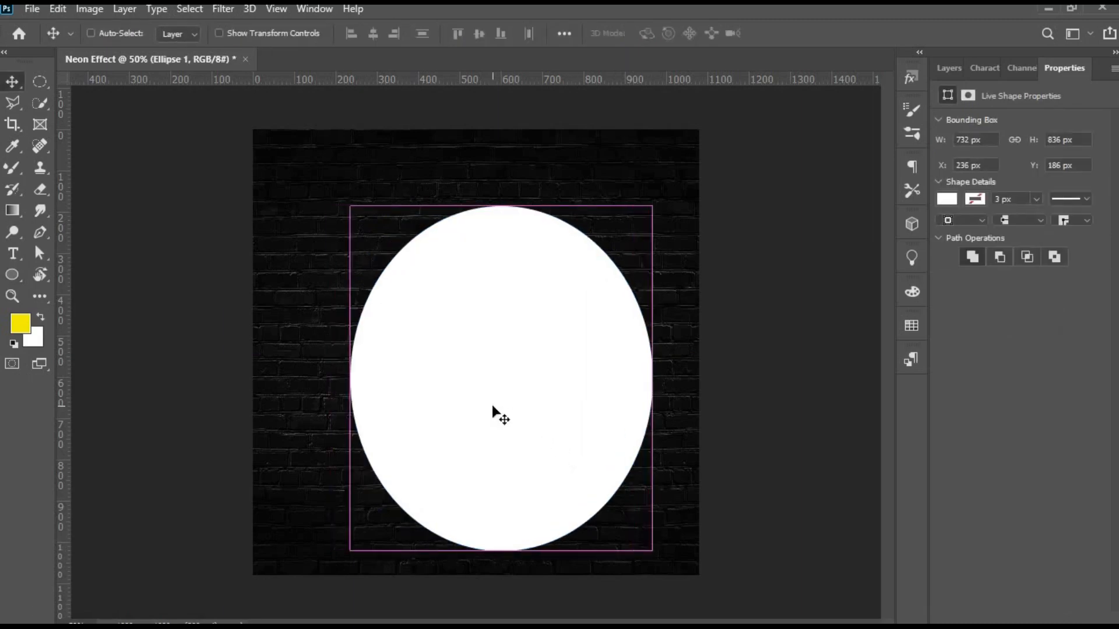
key(ctrl+shift+z)
key(ctrl+z)
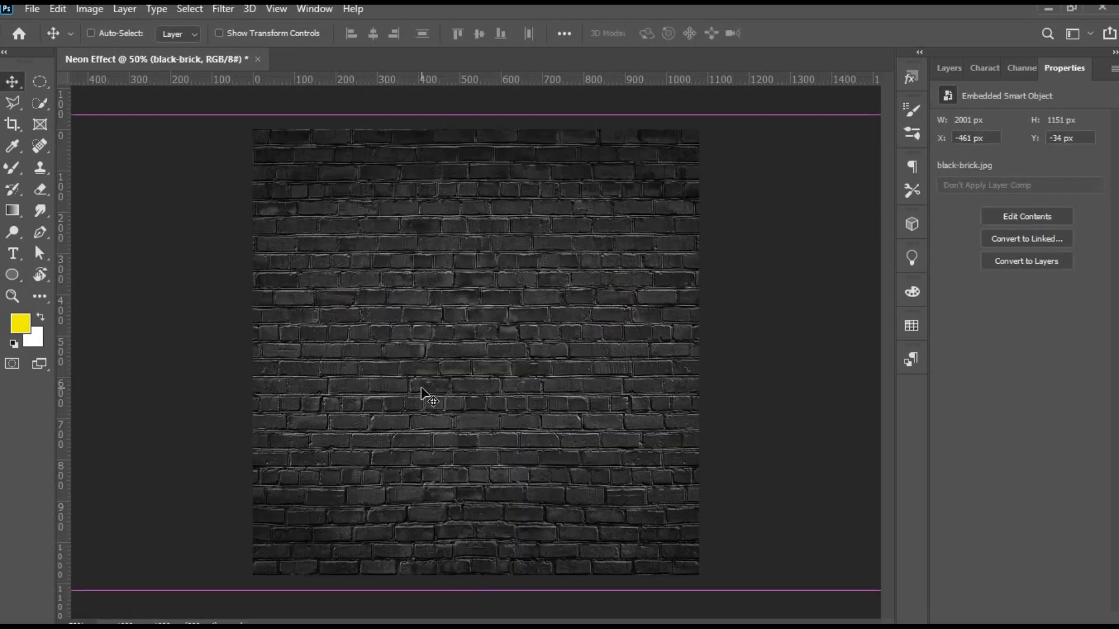
Draw a white circle about 752 px in diameter and center it horizontally and vertically on the canvas.
click(11, 278)
drag(324, 222, 636, 546)
key(v)
key(ctrl+a)
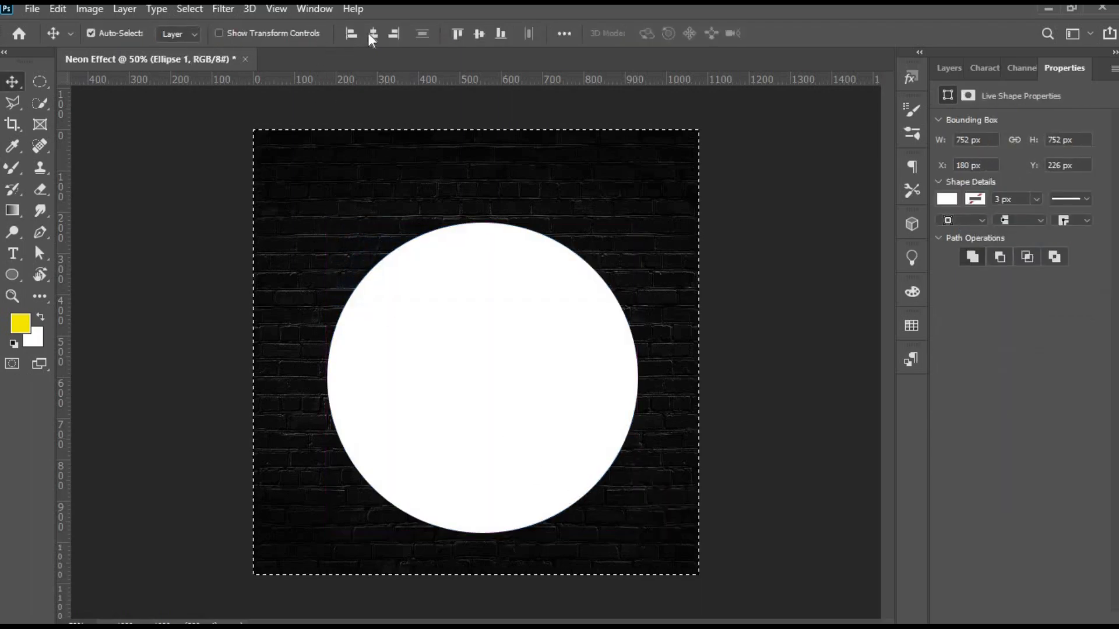
click(373, 33)
click(479, 33)
key(ctrl+d)
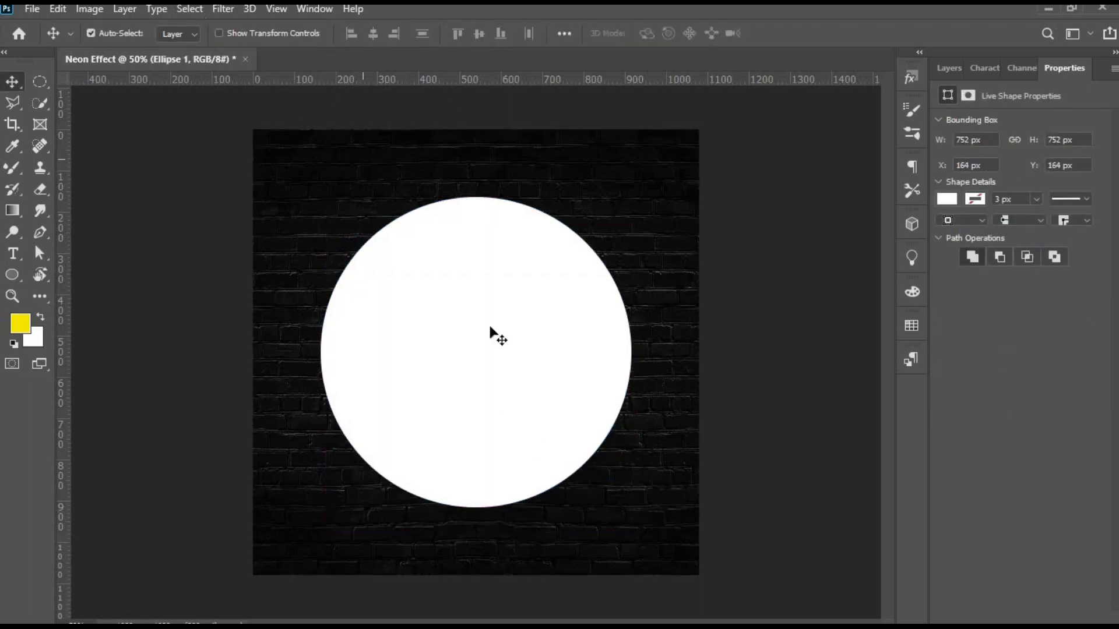
Change the circle's fill color to bright green #1de00e.
key(u)
click(185, 33)
click(284, 65)
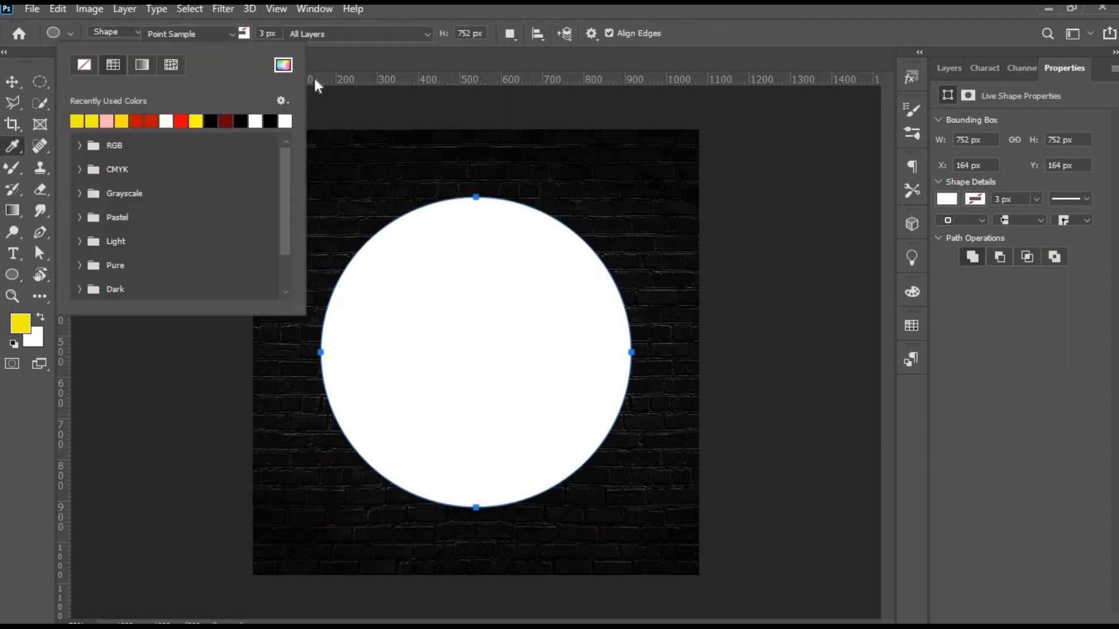
click(920, 489)
click(882, 374)
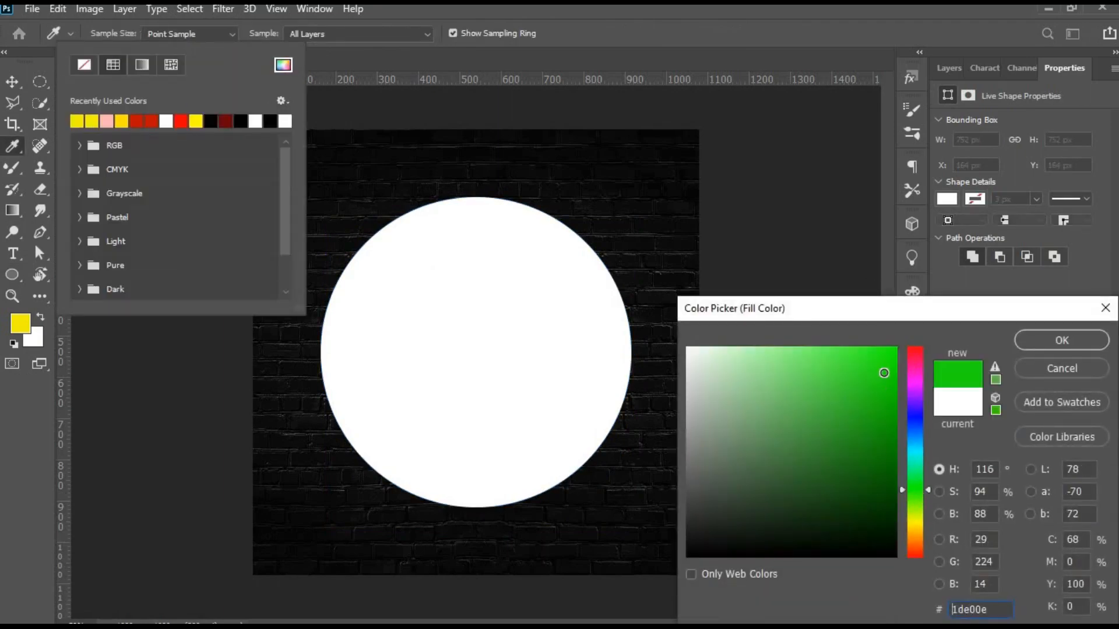
click(1072, 346)
Convert the green circle to a smart object and apply a strong Gaussian Blur to turn it into a soft glow.
key(v)
click(189, 9)
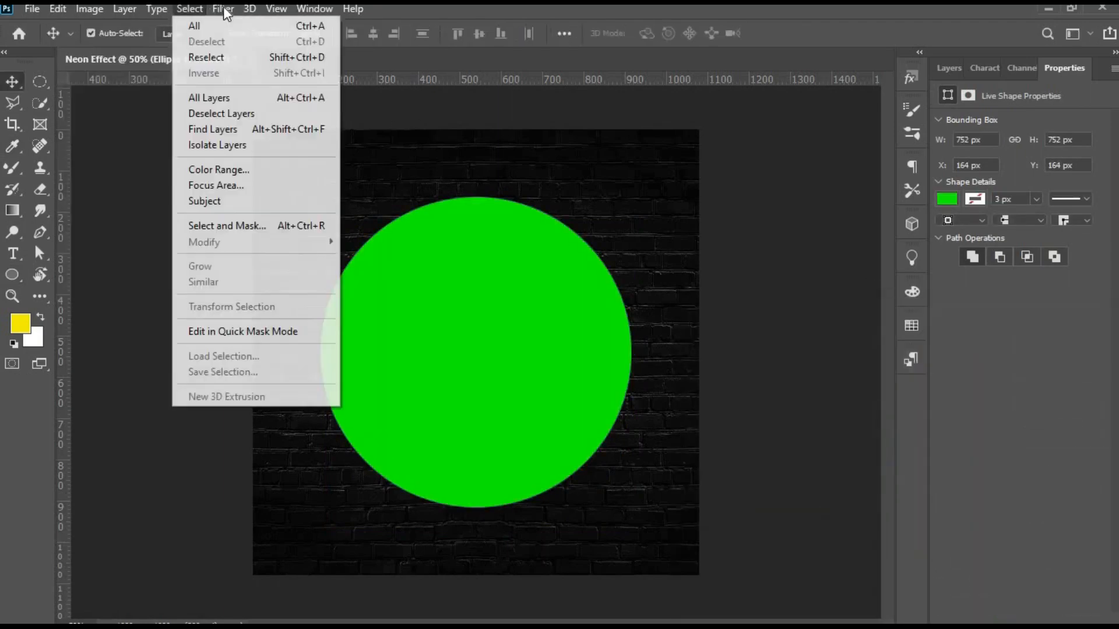
mouse_move(222, 8)
mouse_move(260, 203)
click(491, 255)
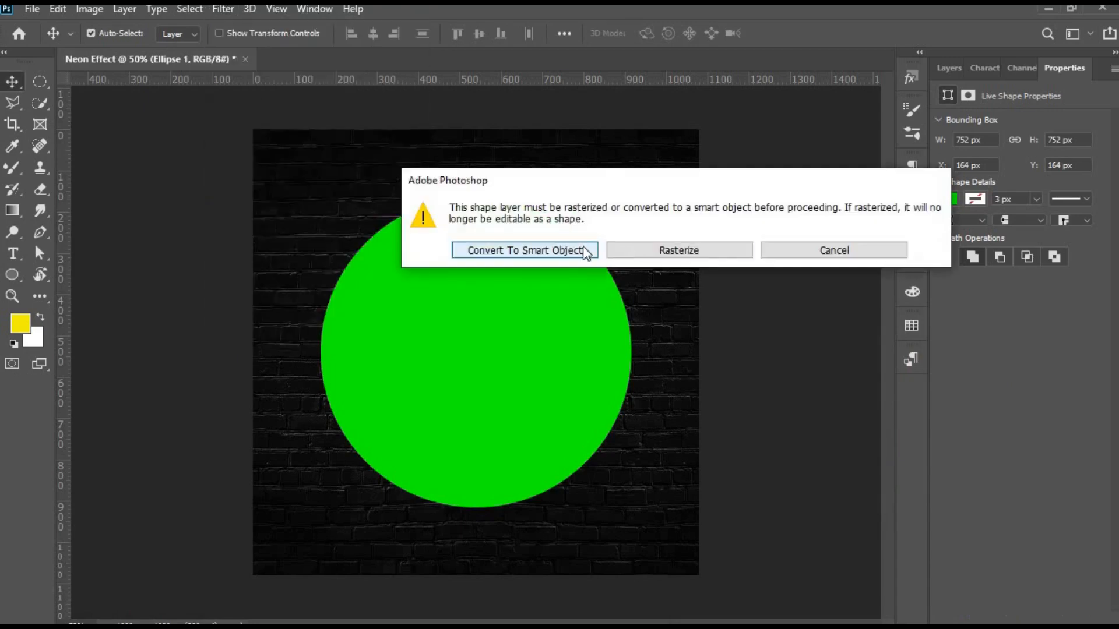
click(579, 250)
drag(817, 498, 894, 498)
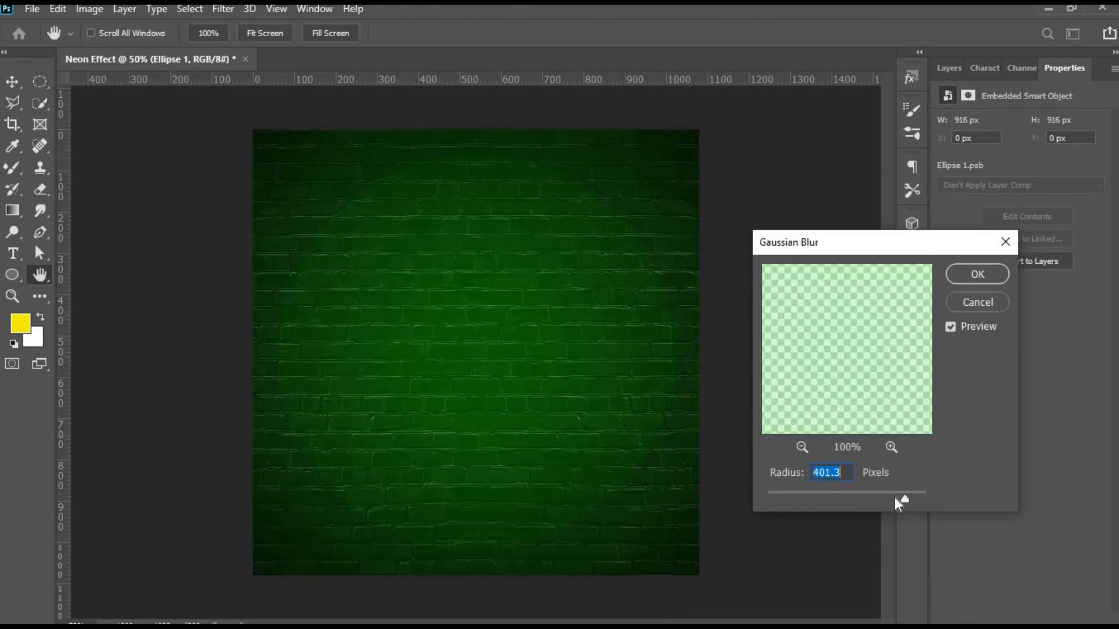
click(977, 274)
Compare blend modes for the blurred Ellipse 1 layer over the bricks and set it to Soft Light.
click(949, 69)
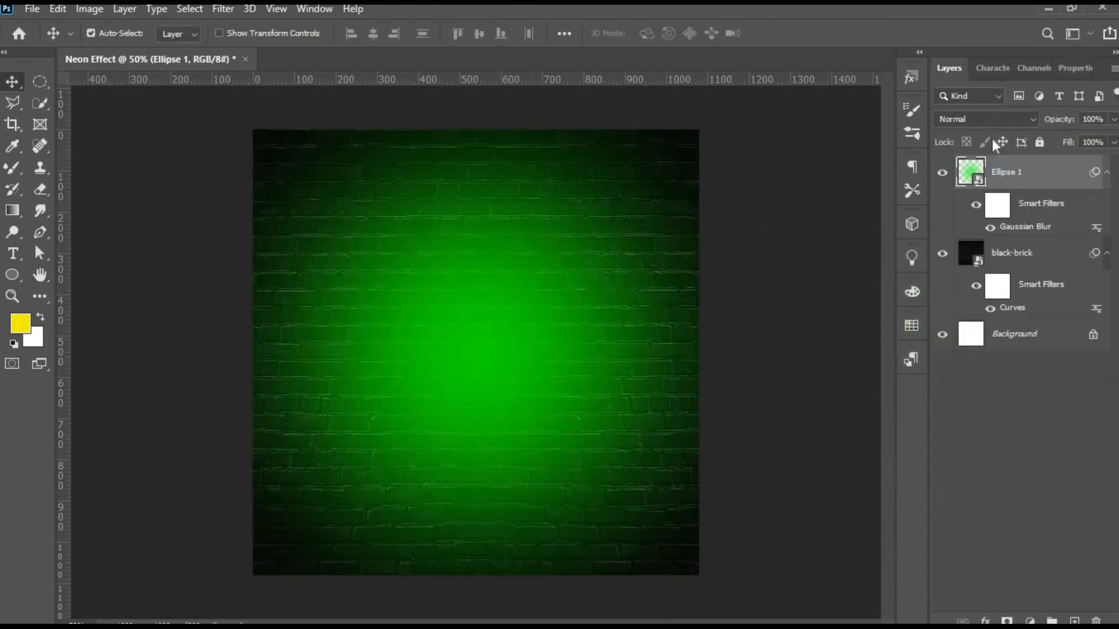
drag(1060, 121, 1032, 119)
scroll(1032, 119, down, 8)
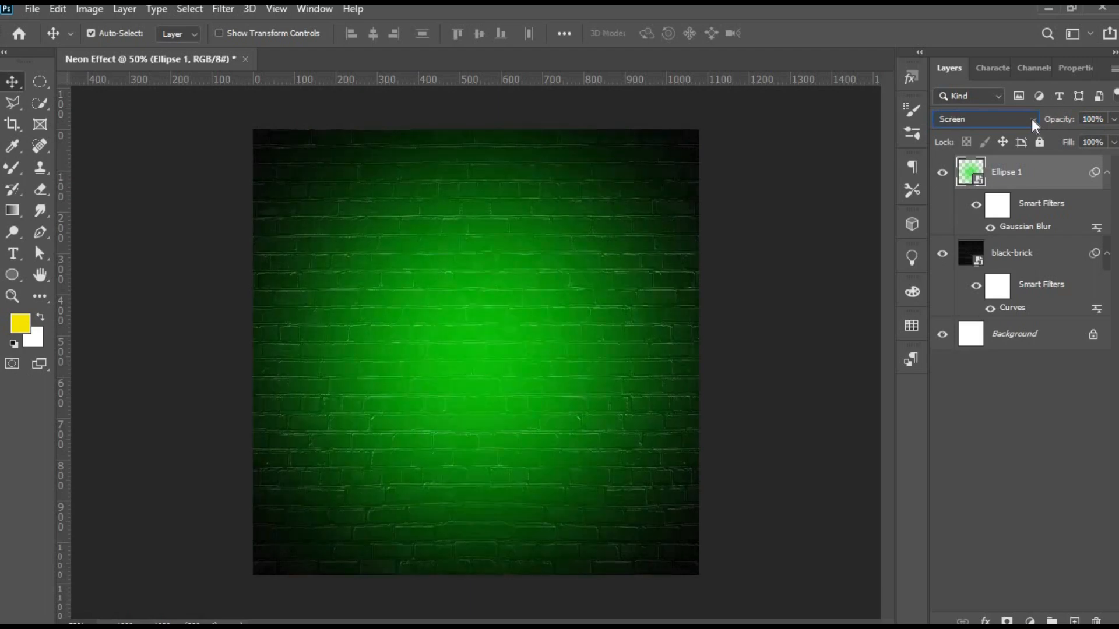
scroll(1031, 119, down, 5)
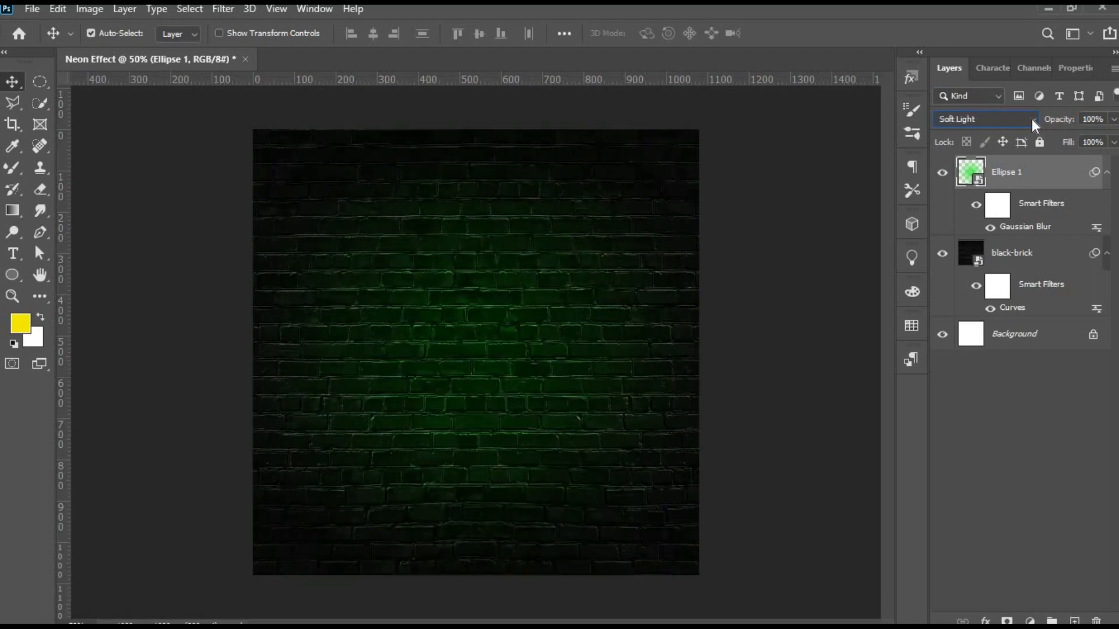
scroll(1031, 119, down, 9)
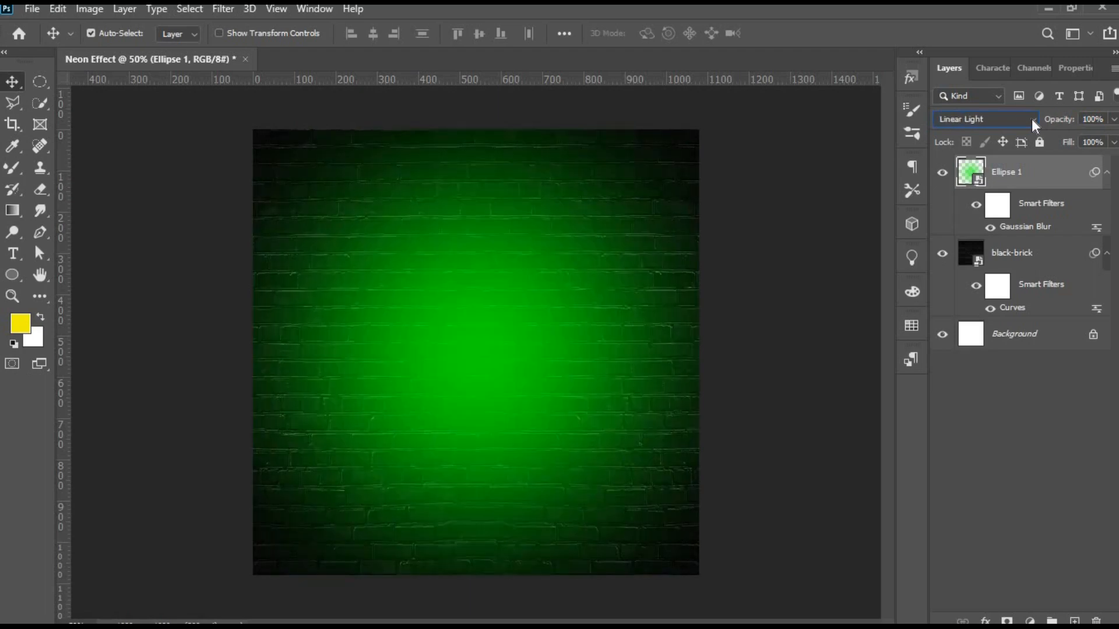
scroll(1031, 119, down, 4)
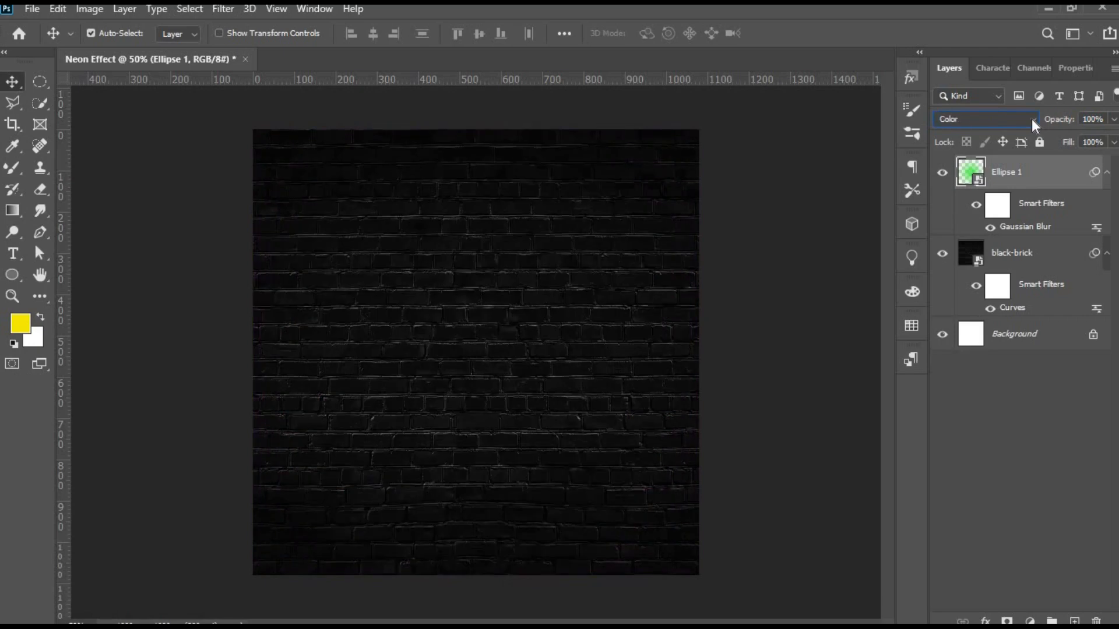
scroll(1032, 119, up, 12)
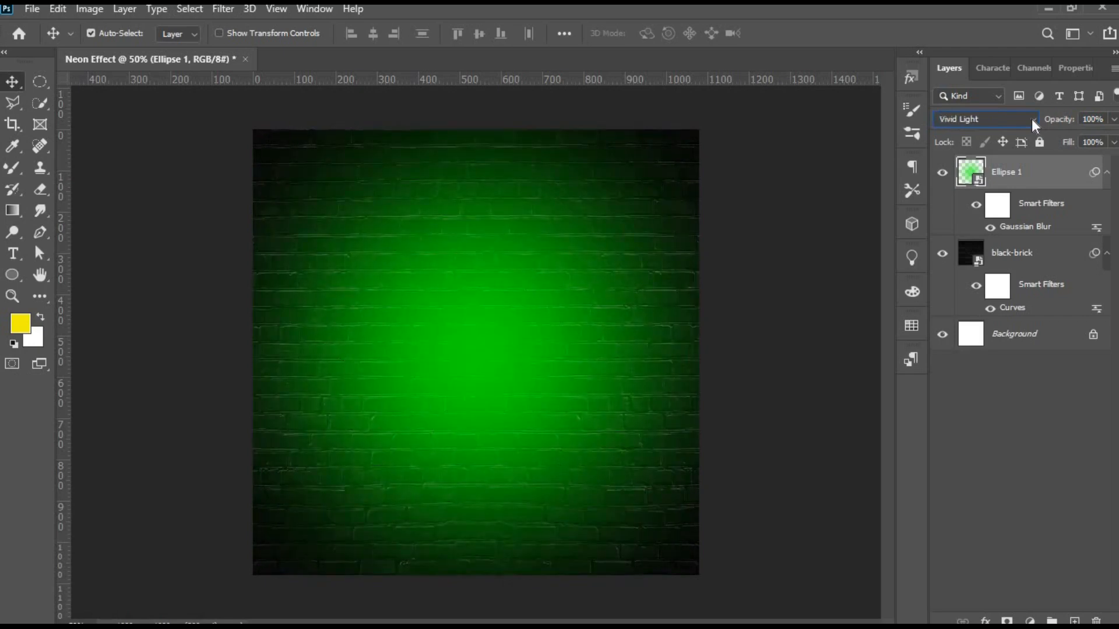
scroll(1031, 119, down, 1)
scroll(1031, 118, up, 2)
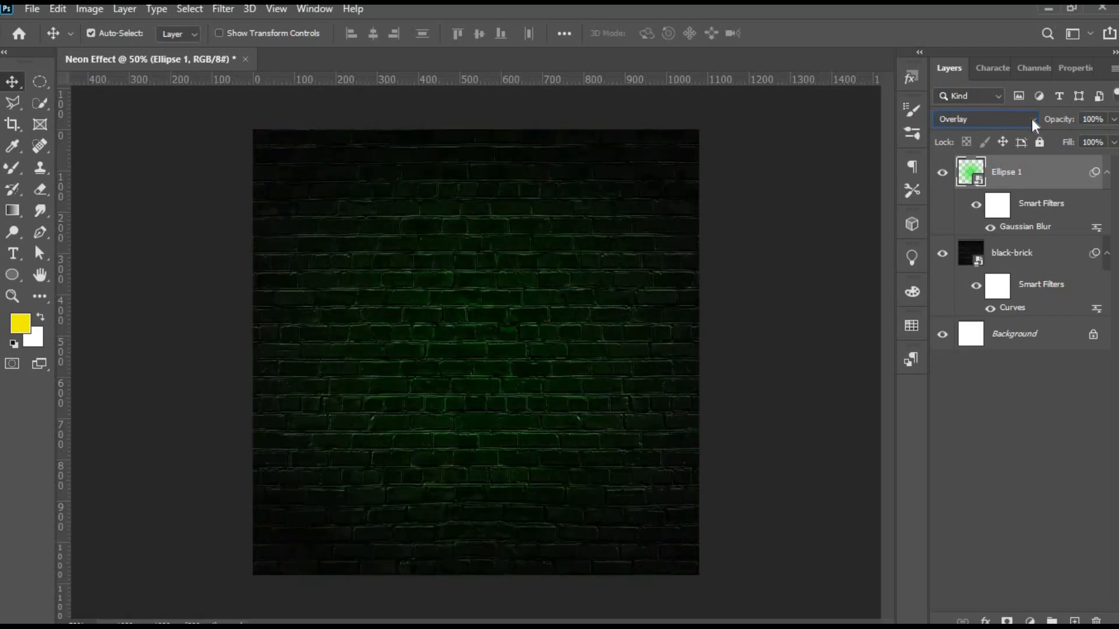
scroll(1031, 119, down, 1)
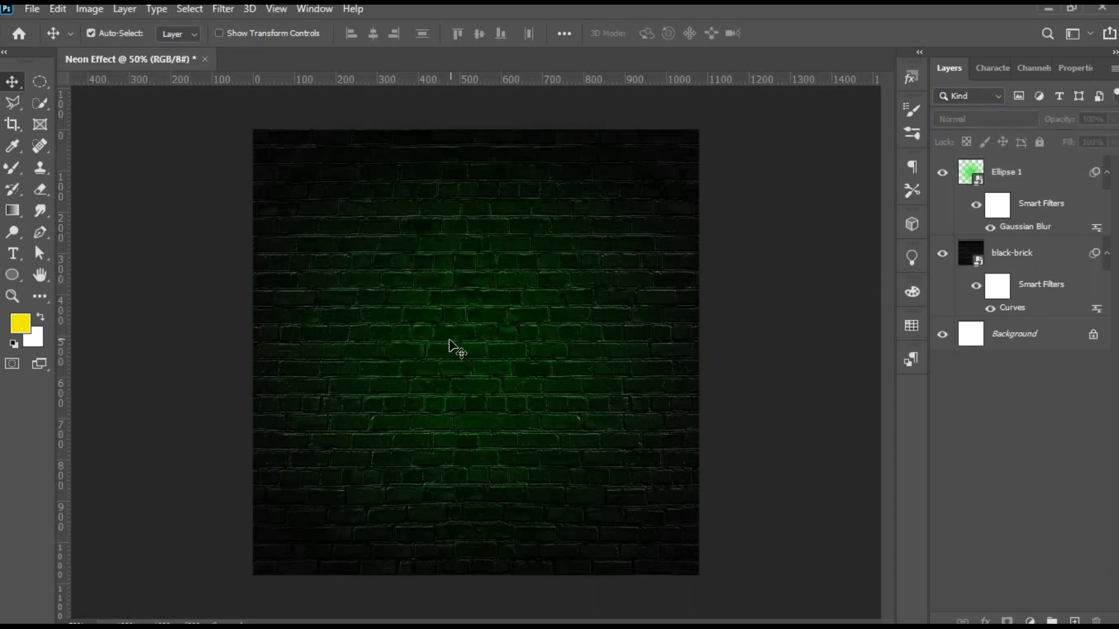
Lock the Ellipse 1 and black-brick layers.
click(1041, 142)
click(1012, 253)
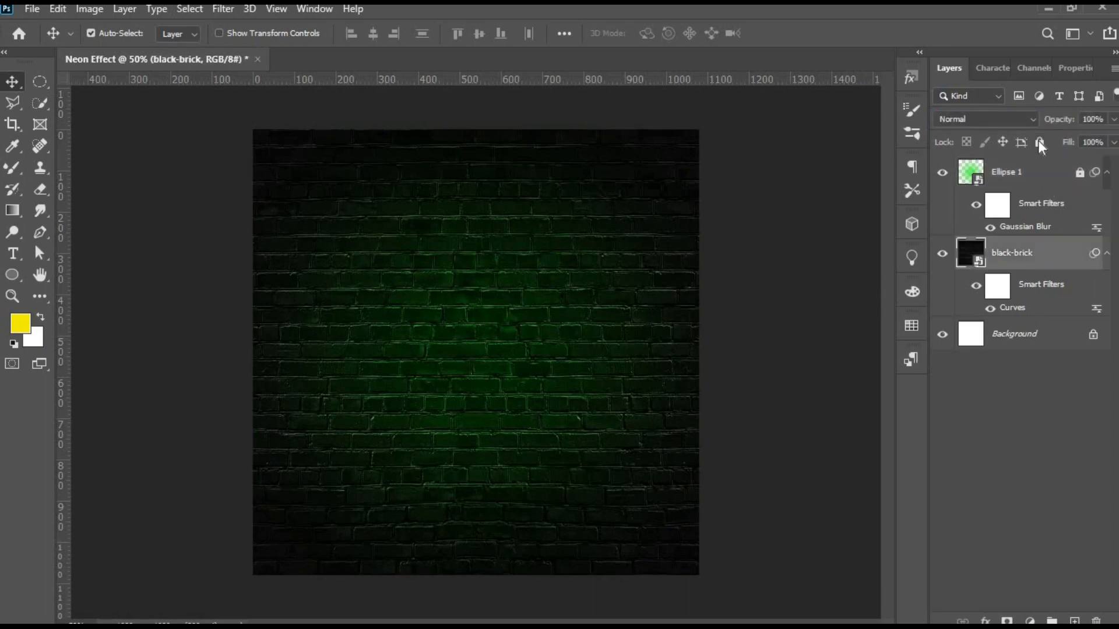
click(1039, 142)
click(844, 300)
scroll(568, 358, down, 3)
scroll(568, 358, up, 2)
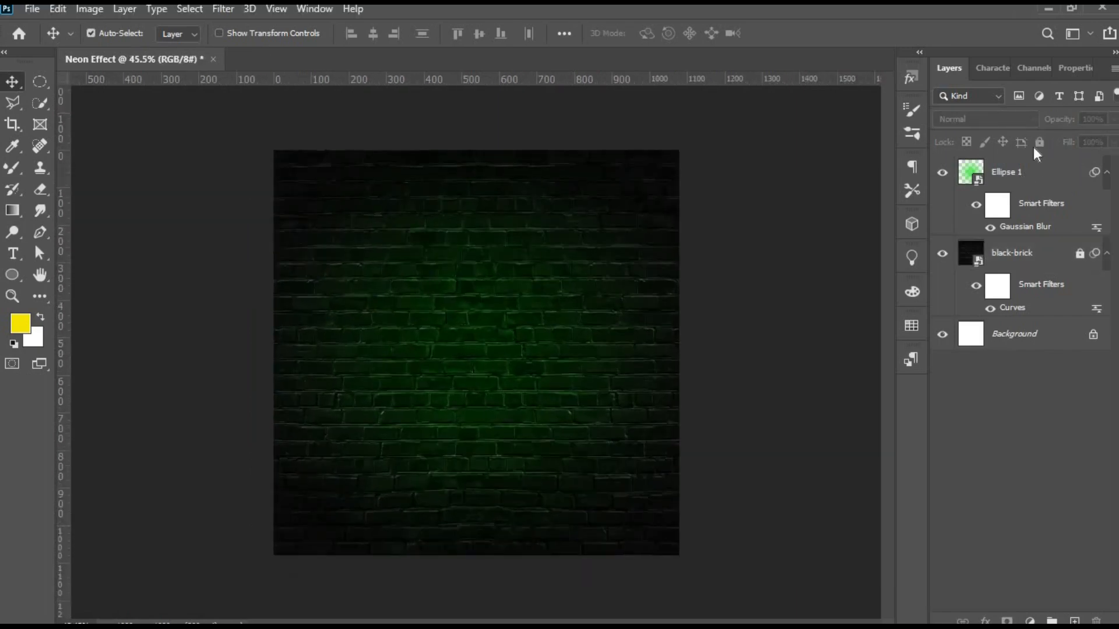
Reduce the Ellipse 1 glow layer's opacity to 76% and lock the layer.
click(1025, 172)
click(1055, 122)
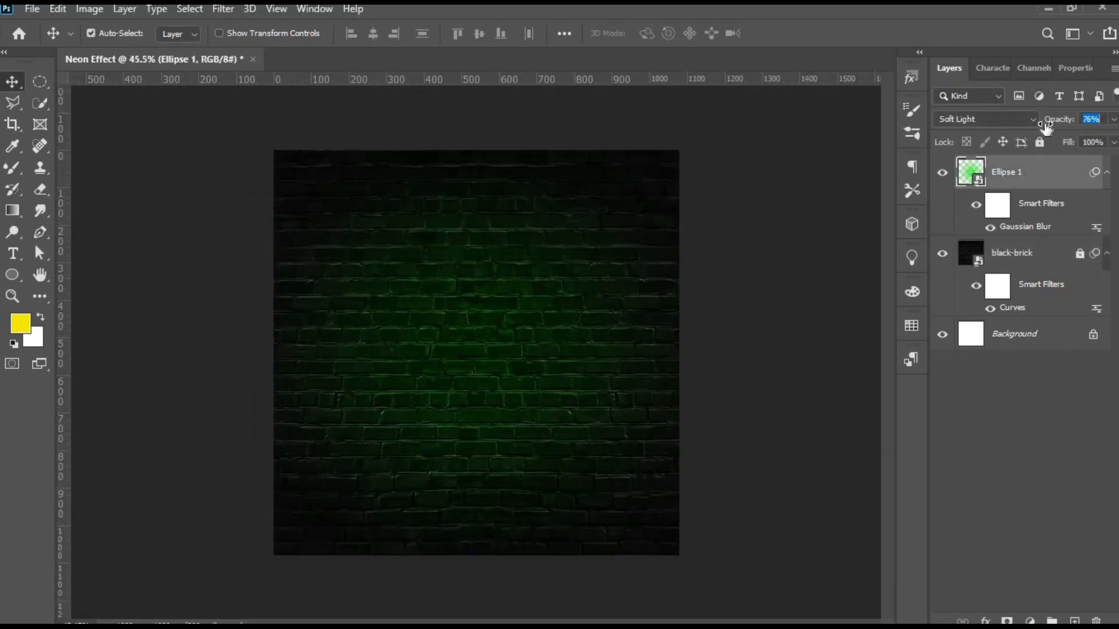
click(420, 315)
scroll(419, 318, up, 1)
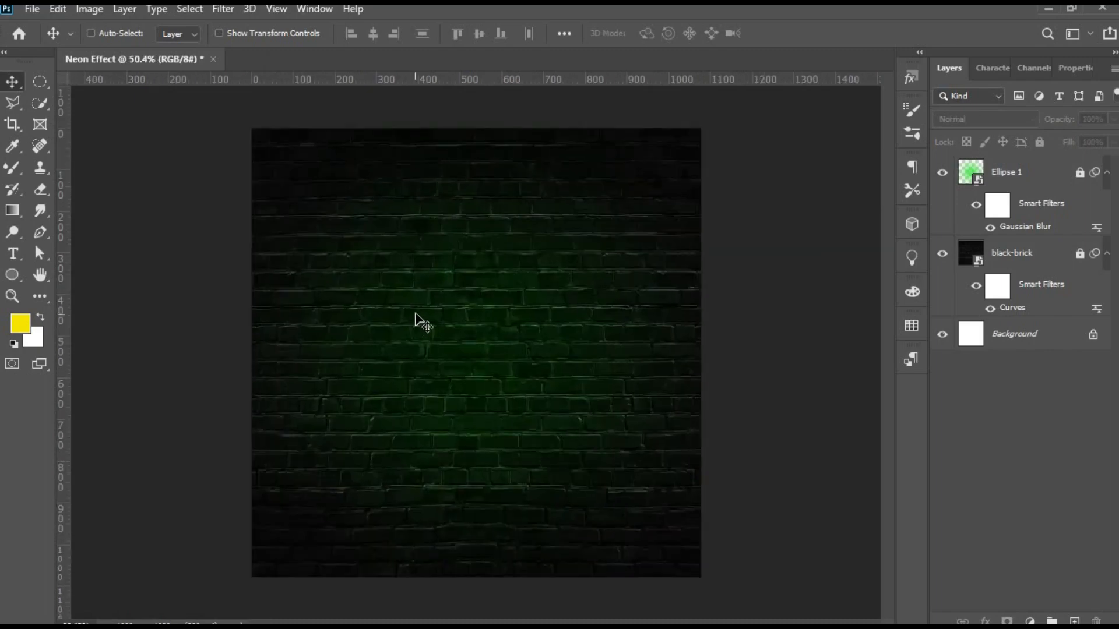
Choose the 12-point starburst from the source group of custom shapes for the Custom Shape tool.
click(12, 275)
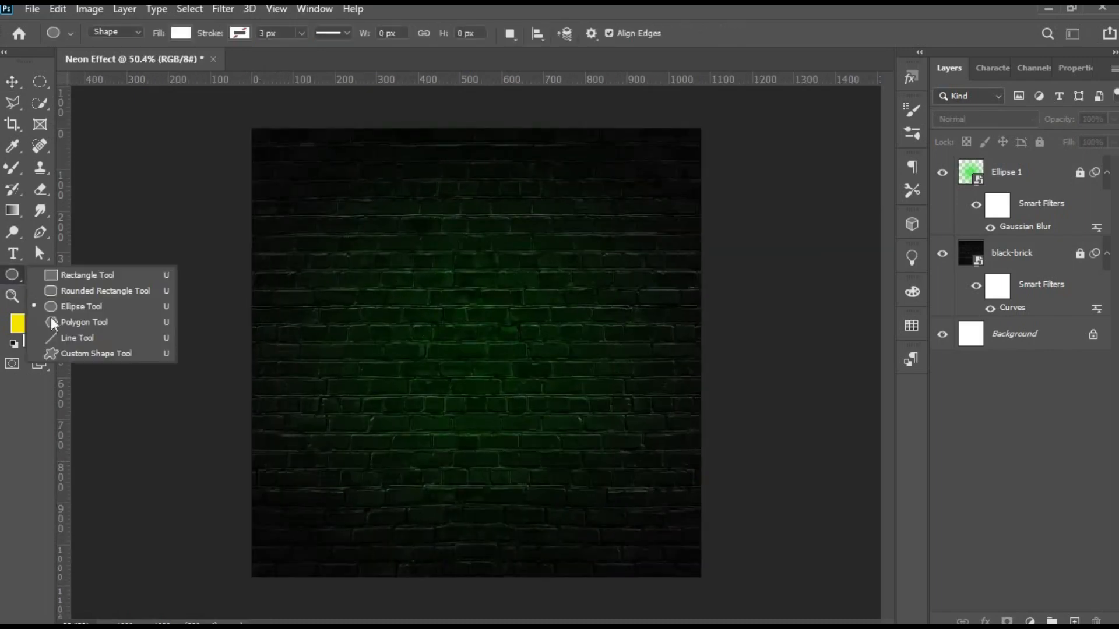
click(87, 353)
click(665, 35)
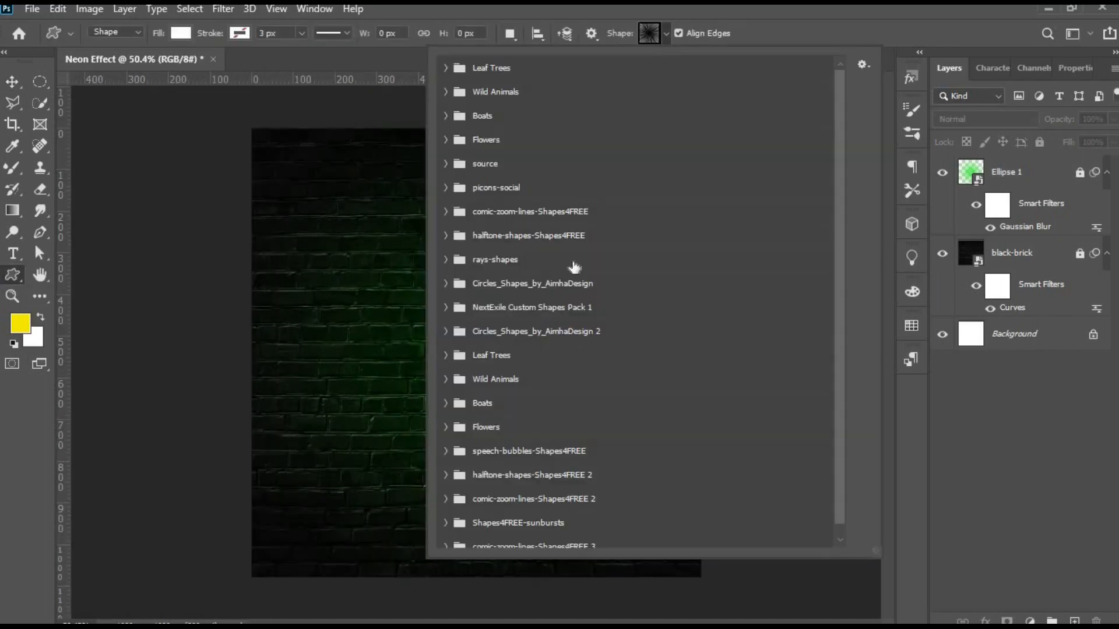
click(464, 172)
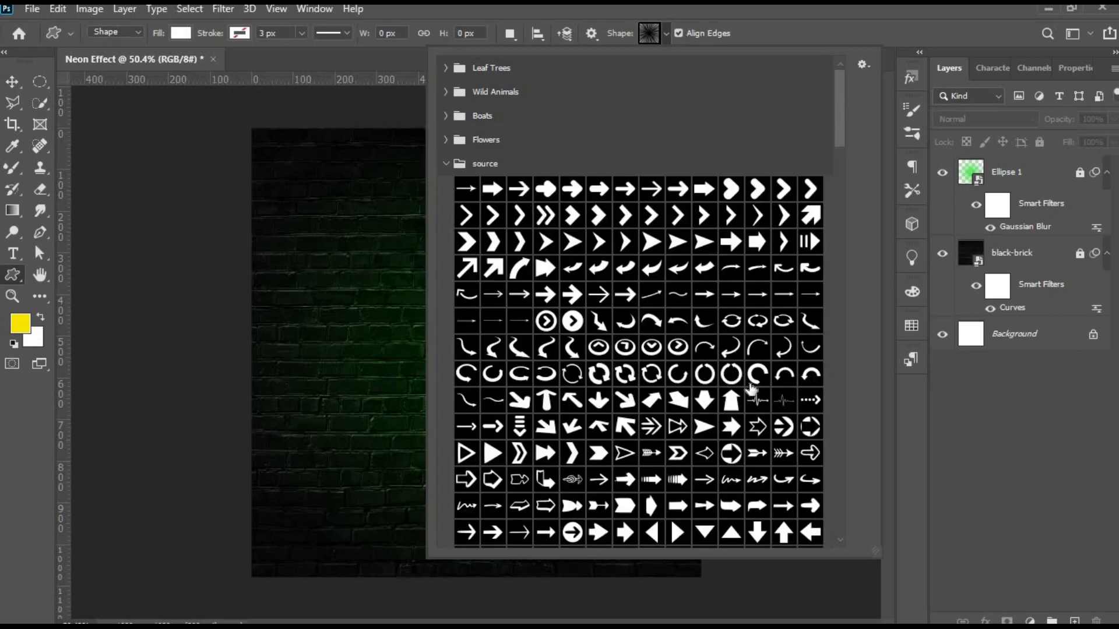
scroll(751, 389, down, 5)
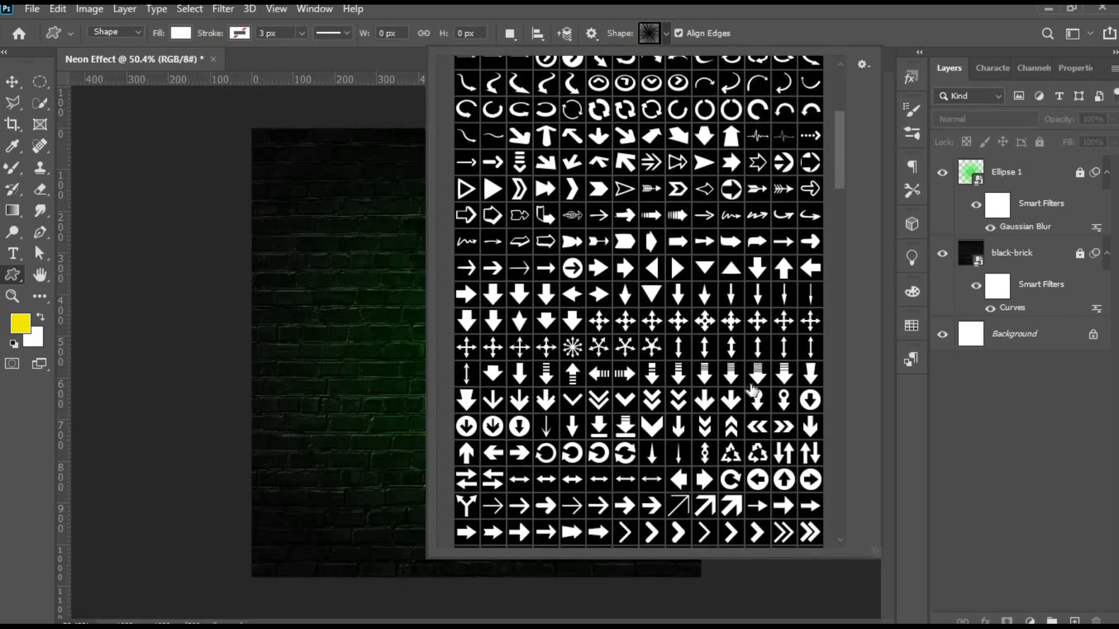
scroll(751, 389, down, 8)
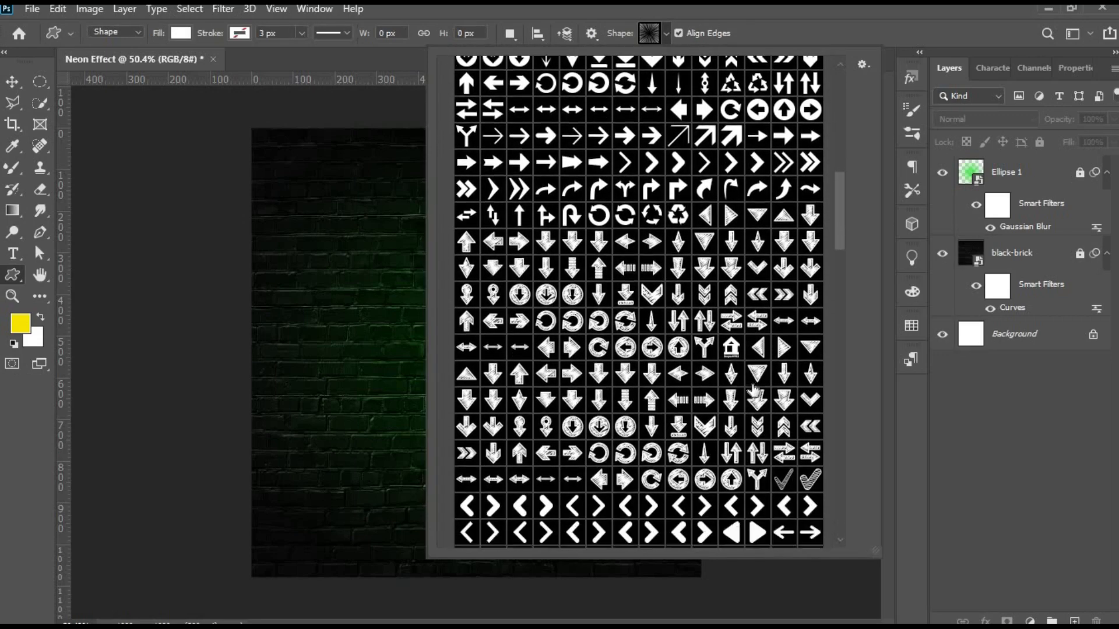
scroll(753, 389, down, 8)
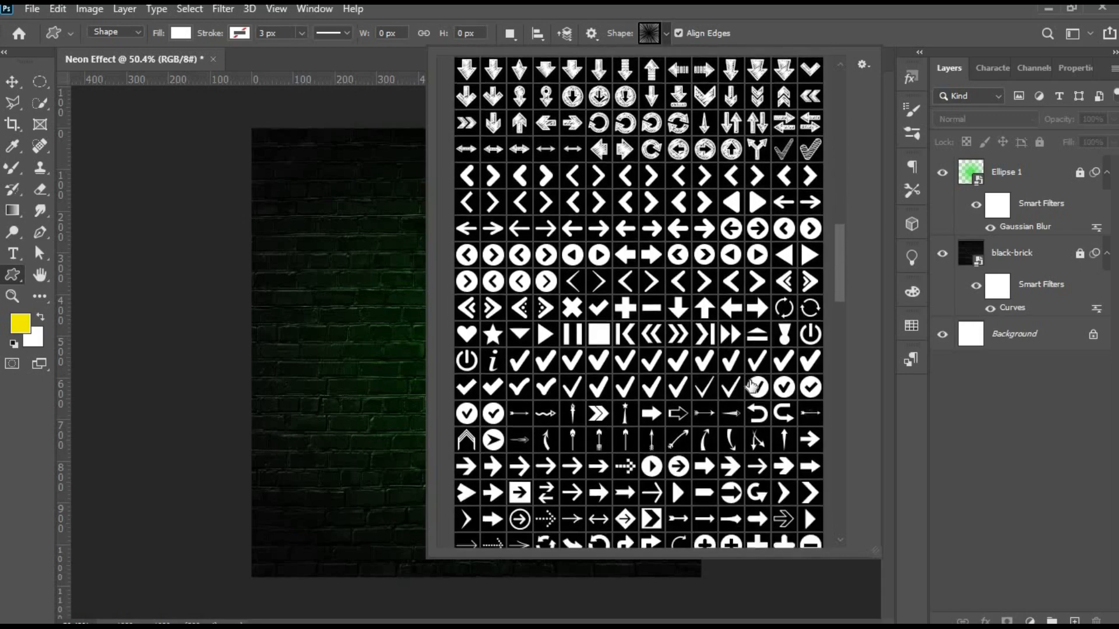
scroll(753, 385, down, 8)
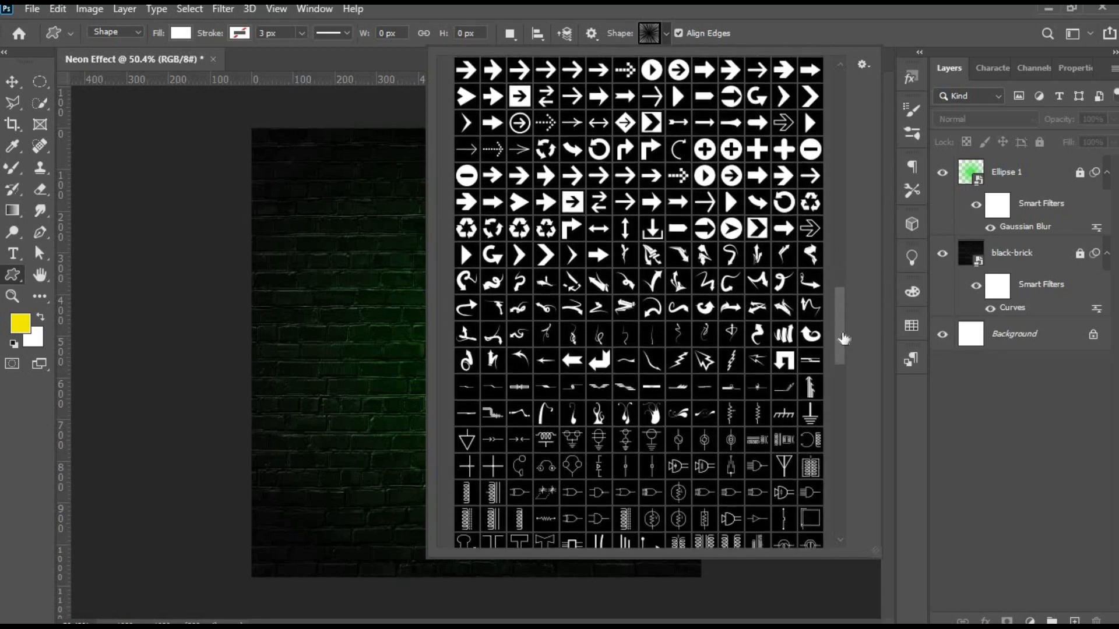
drag(843, 338, 837, 438)
click(652, 327)
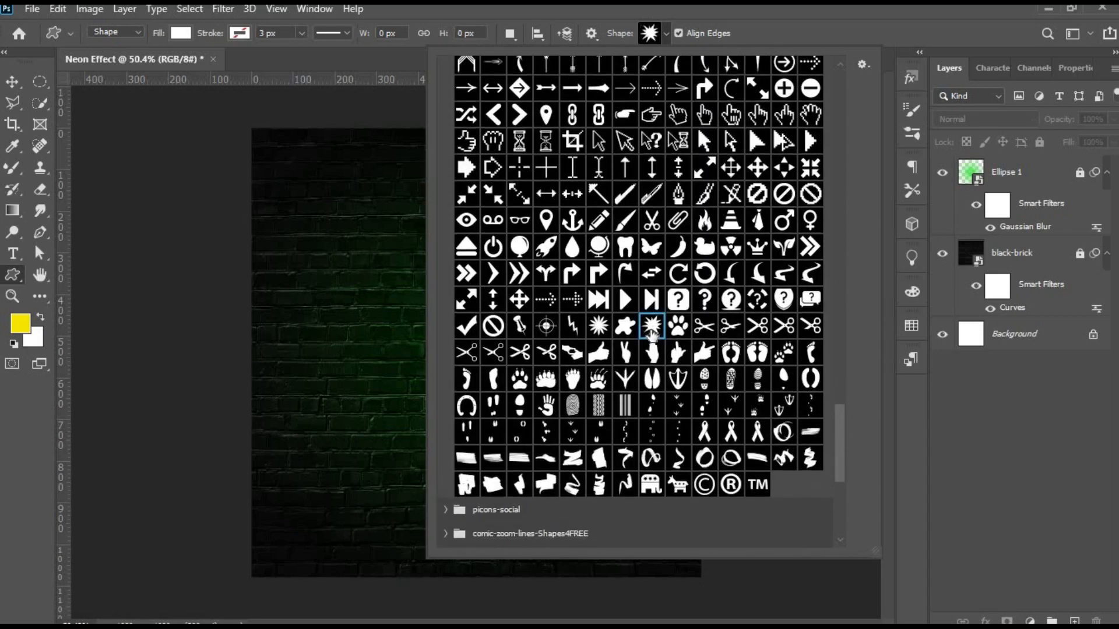
click(313, 254)
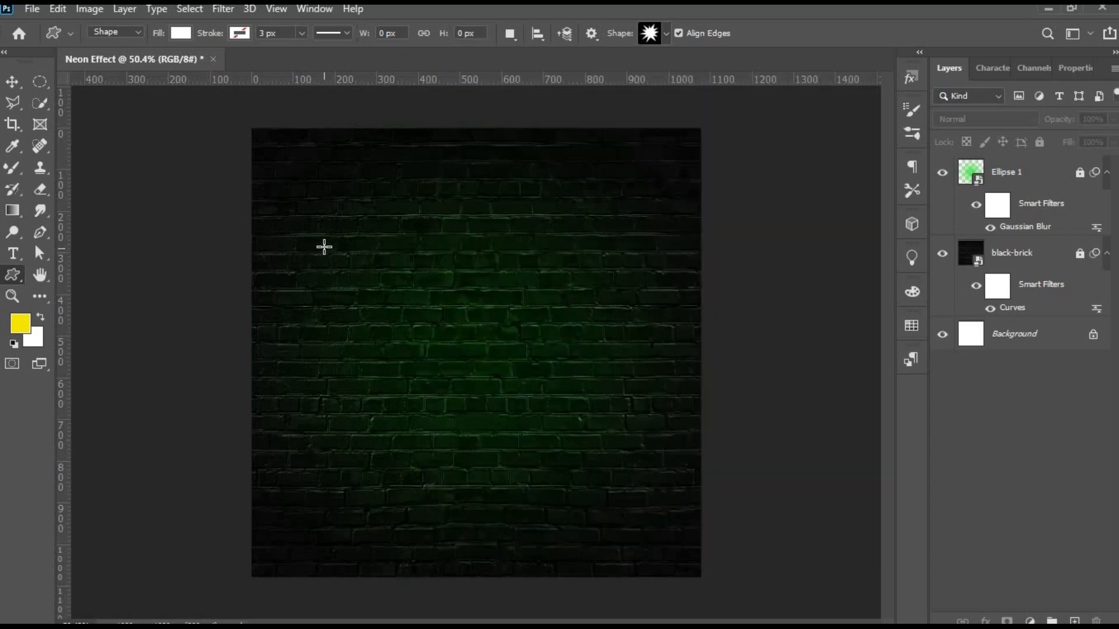
Set the custom shape to no fill with a 5 px magenta stroke (#ff00ea).
click(159, 30)
click(210, 35)
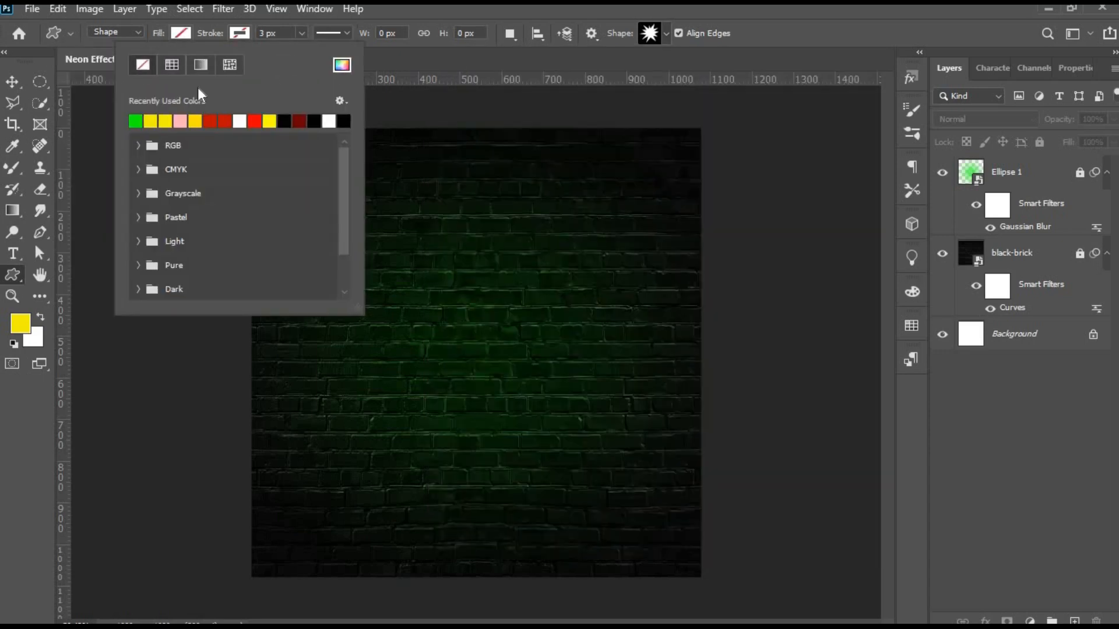
click(341, 64)
drag(916, 384, 915, 379)
click(1049, 341)
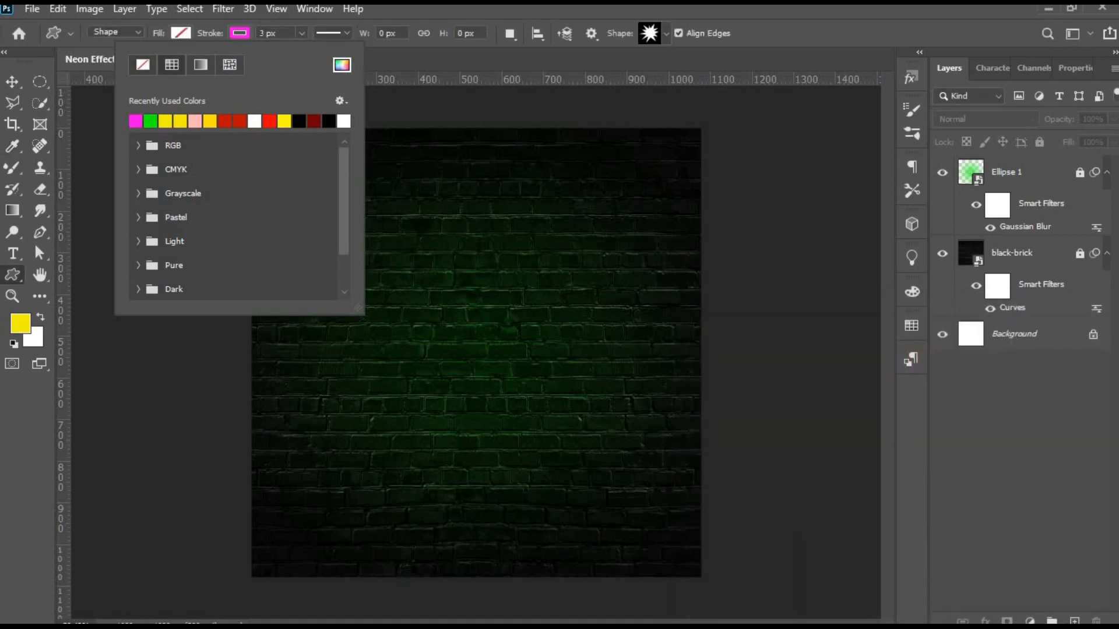
click(268, 33)
Draw the starburst about 950 × 891 px and centre it horizontally and vertically on the canvas.
drag(333, 262, 723, 620)
key(v)
key(ctrl+a)
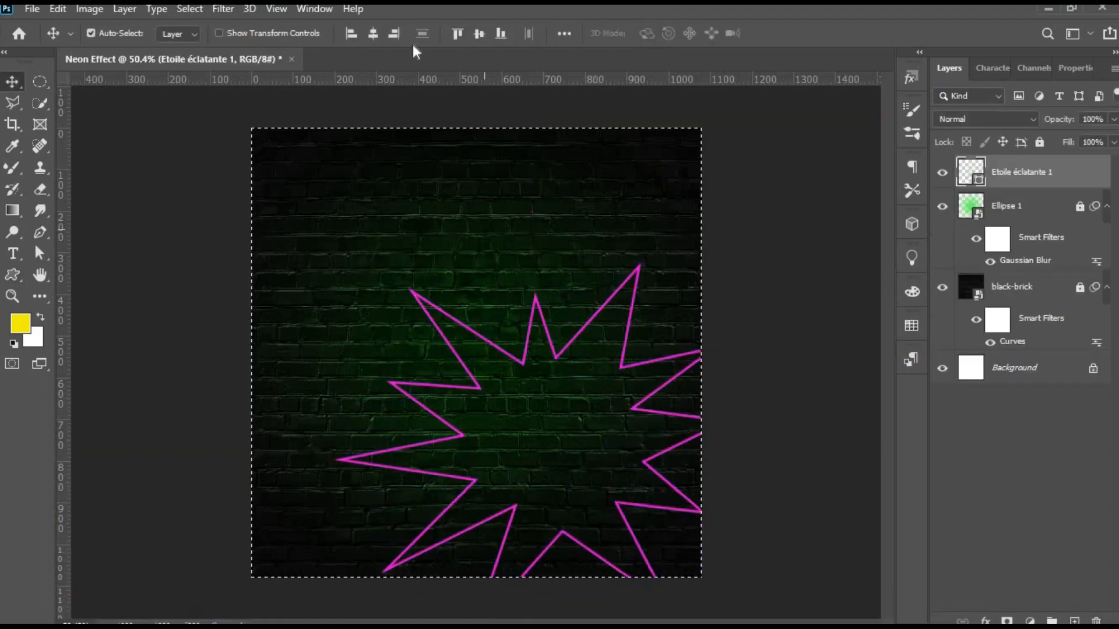
click(373, 33)
click(478, 33)
key(ctrl+d)
scroll(637, 404, down, 3)
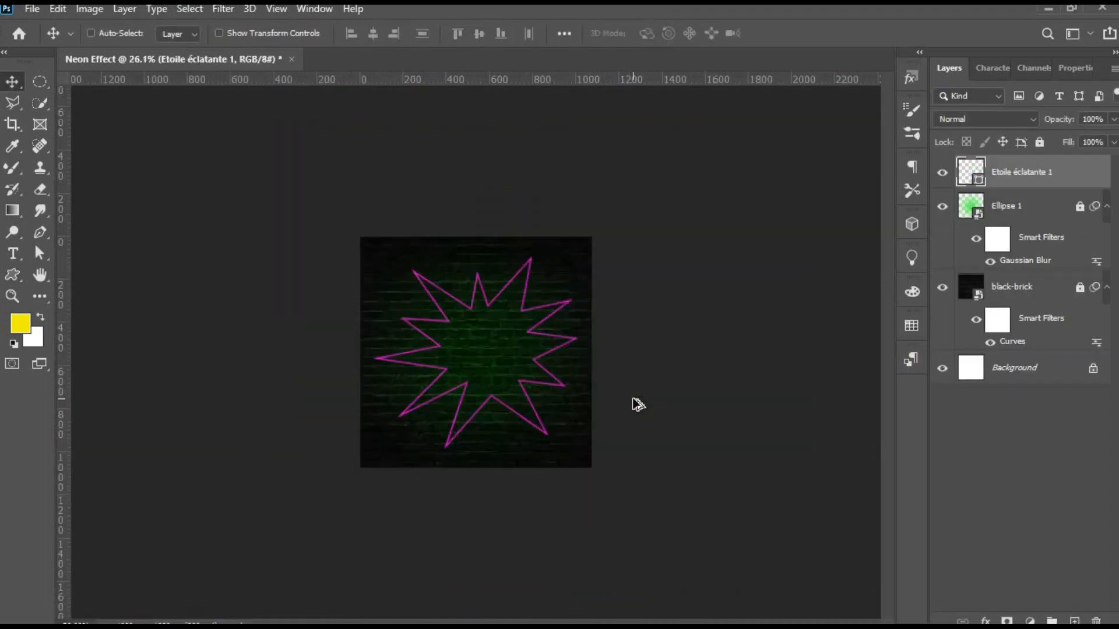
key(ctrl+0)
key(u)
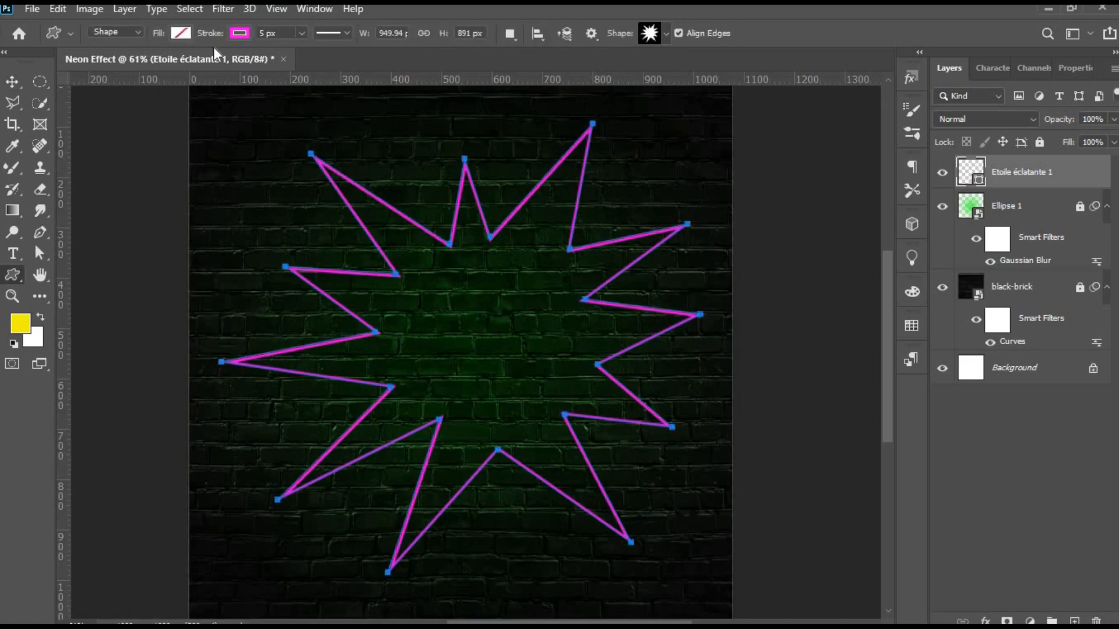
click(239, 34)
click(344, 65)
mouse_move(766, 361)
mouse_down()
mouse_move(781, 347)
mouse_move(772, 344)
mouse_move(897, 345)
mouse_up()
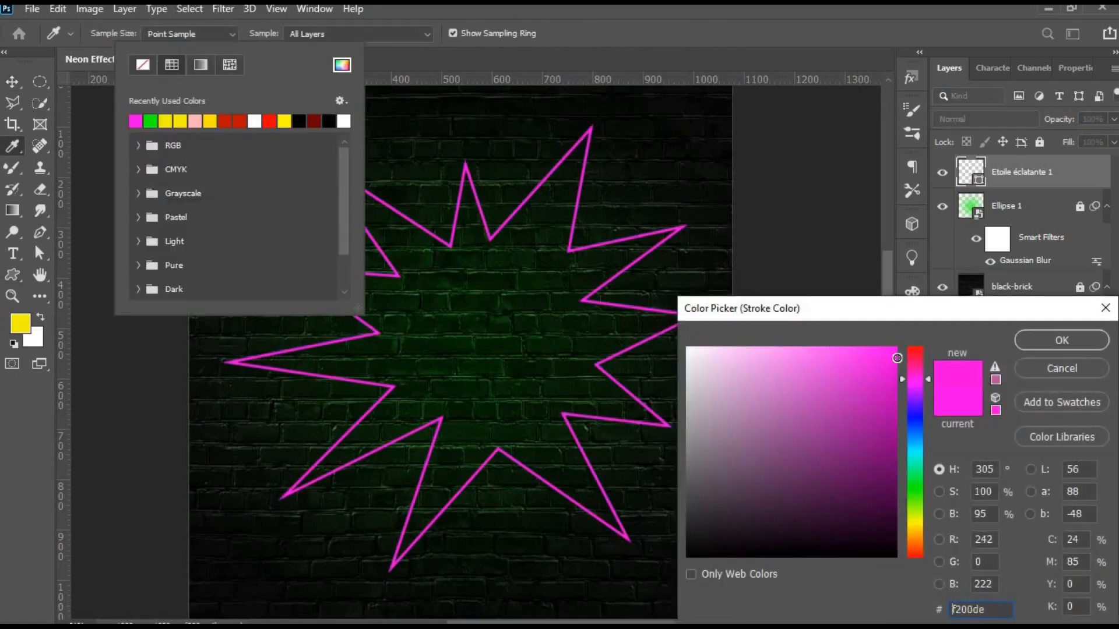
click(1061, 368)
Add an Outer Glow to the starburst layer, with its colour sampled from the magenta stroke (#ff00ea).
click(985, 621)
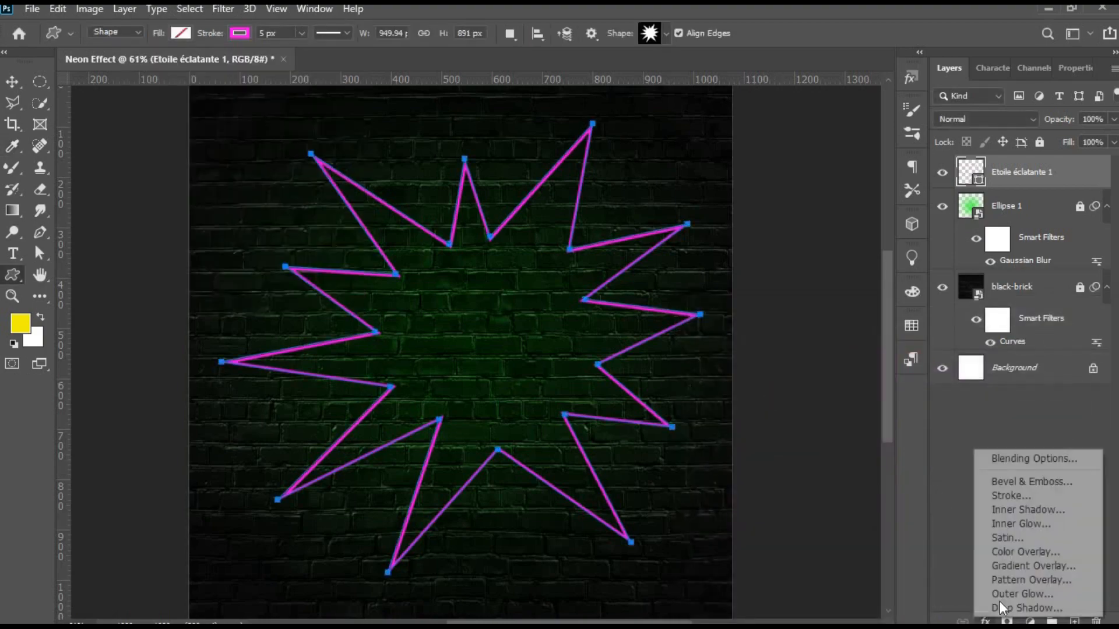
click(1002, 594)
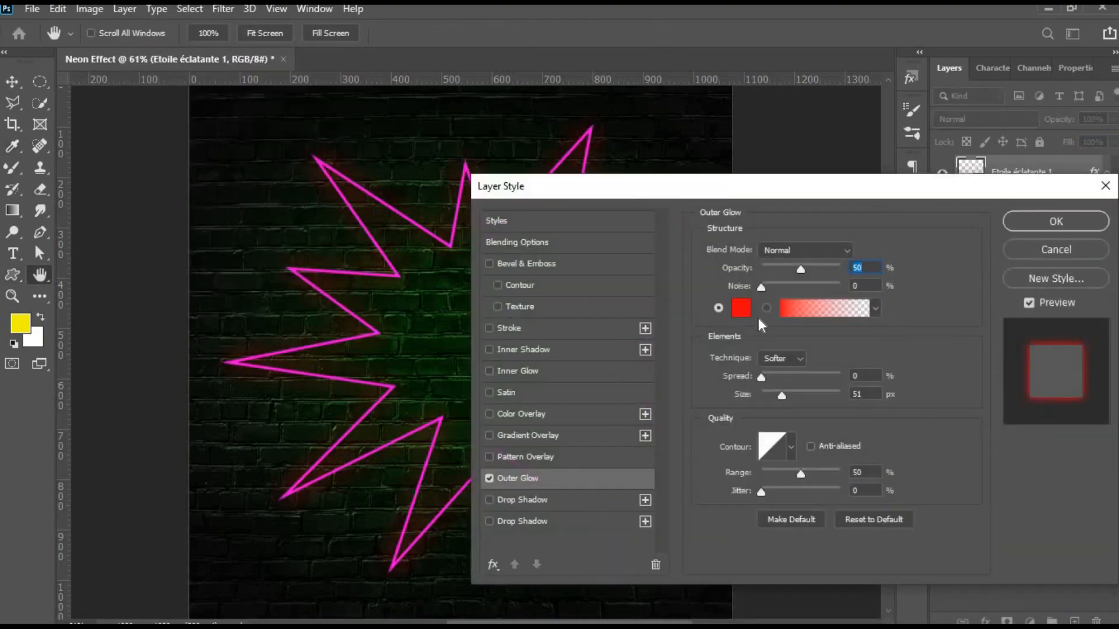
click(741, 307)
click(374, 228)
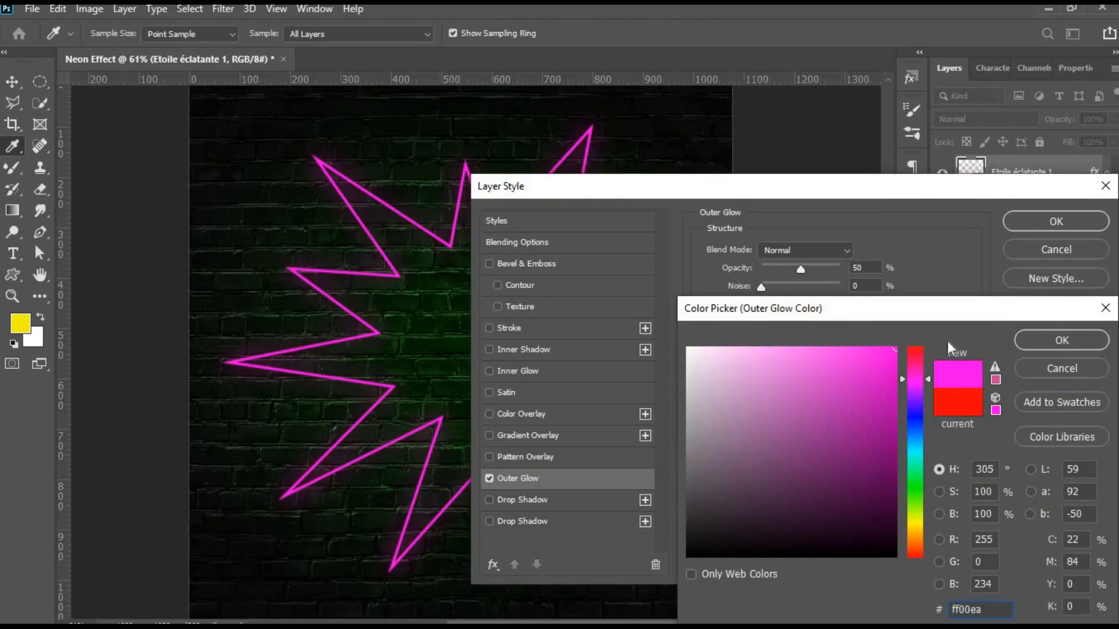
click(1061, 340)
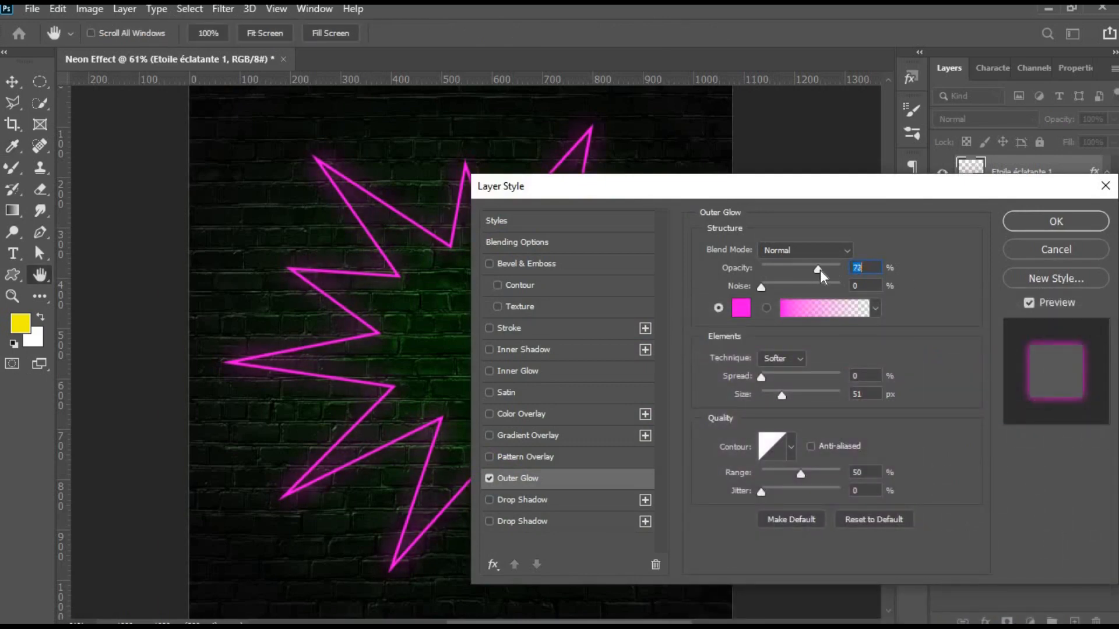
Set the starburst's Outer Glow to 96% opacity and 43 px size, and apply the layer style.
drag(820, 271, 811, 271)
drag(794, 395, 778, 396)
click(840, 267)
drag(781, 392, 781, 392)
drag(840, 264, 833, 265)
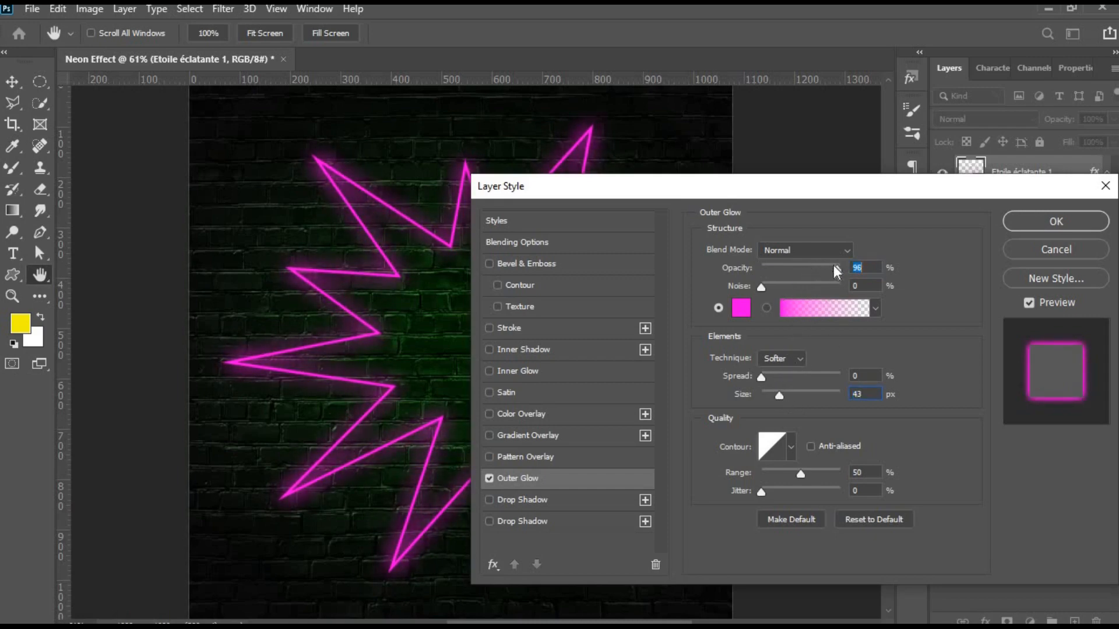
click(1021, 221)
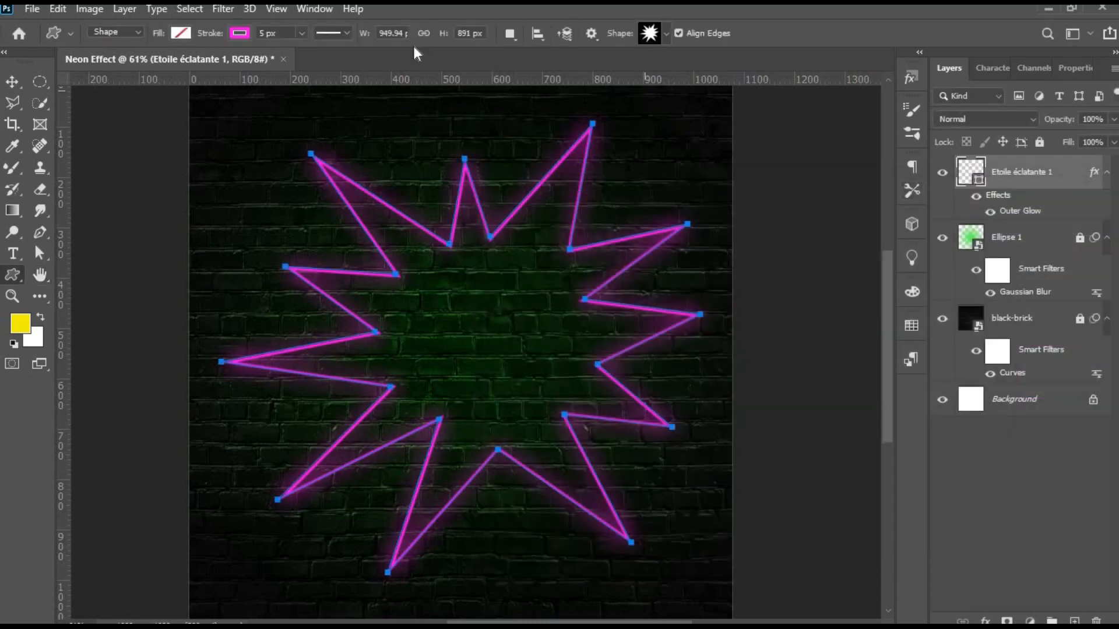
Change the starburst's stroke colour to light pink #fcaff6.
click(240, 33)
click(342, 65)
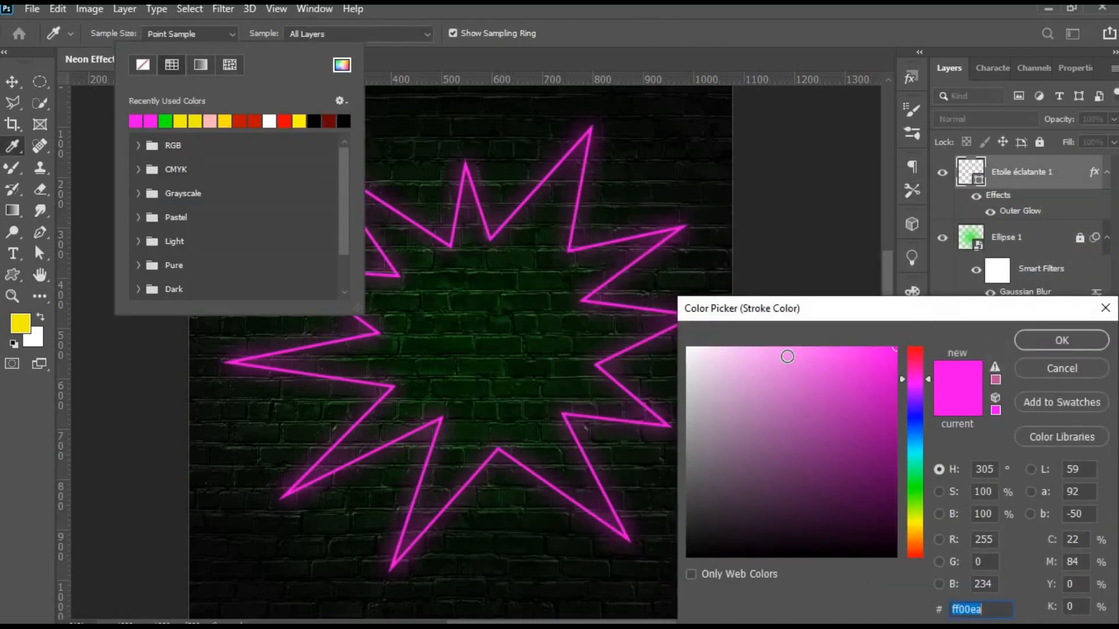
drag(787, 356, 756, 348)
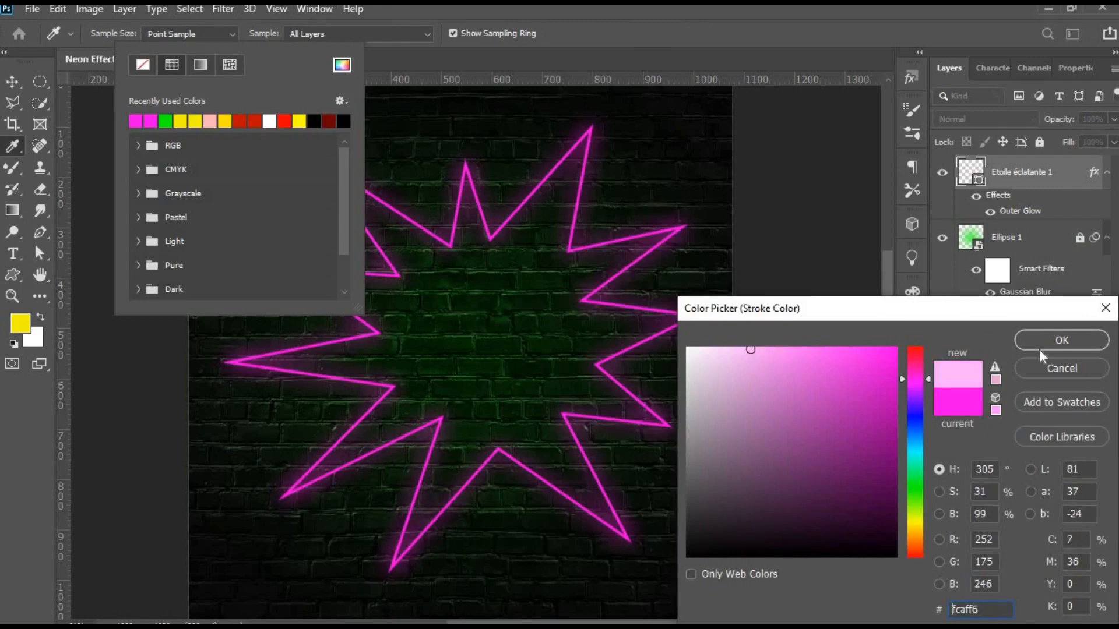
click(1040, 347)
click(409, 54)
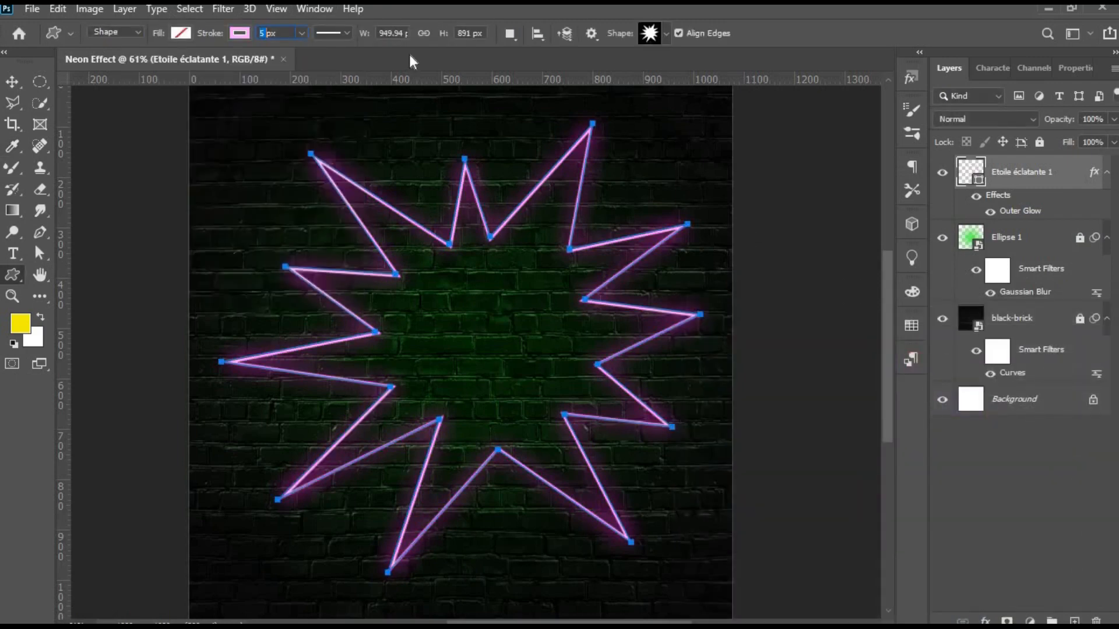
Align the starburst to the horizontal centre of the whole canvas again and clear the selection.
scroll(268, 32, down, 2)
key(v)
scroll(732, 412, down, 3)
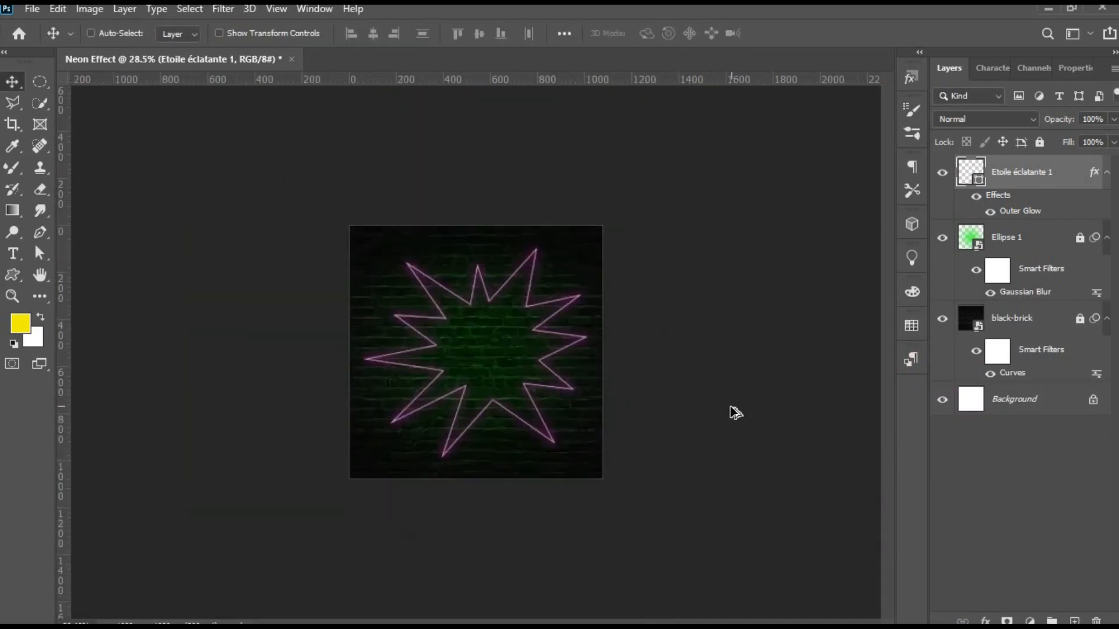
scroll(731, 412, up, 2)
key(ctrl+a)
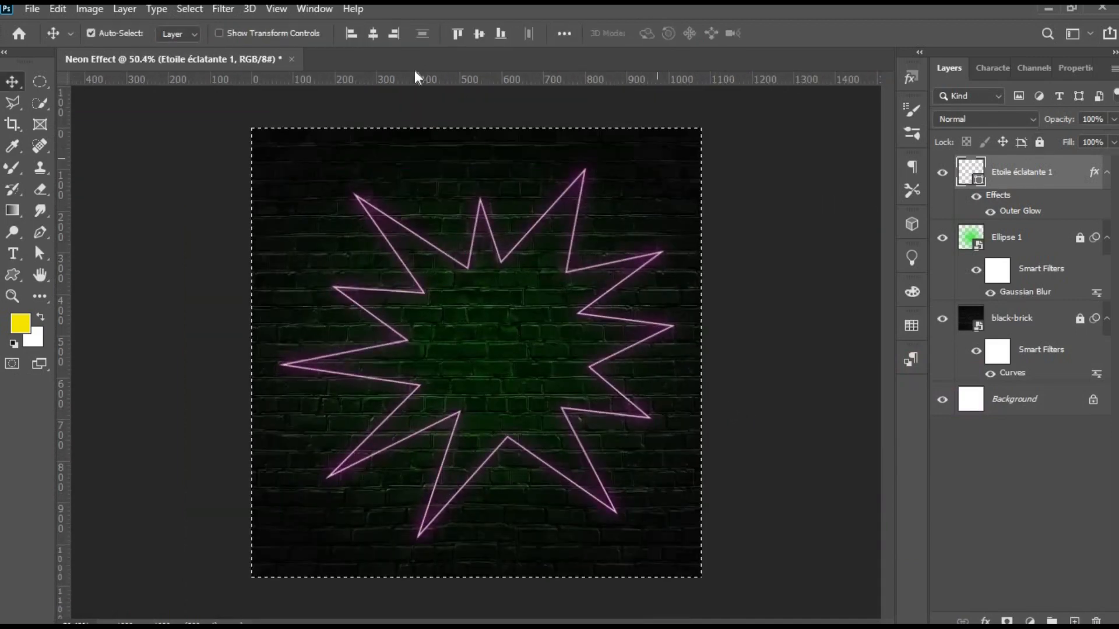
click(372, 33)
key(ctrl+d)
scroll(738, 338, down, 2)
scroll(737, 338, up, 3)
scroll(736, 337, down, 1)
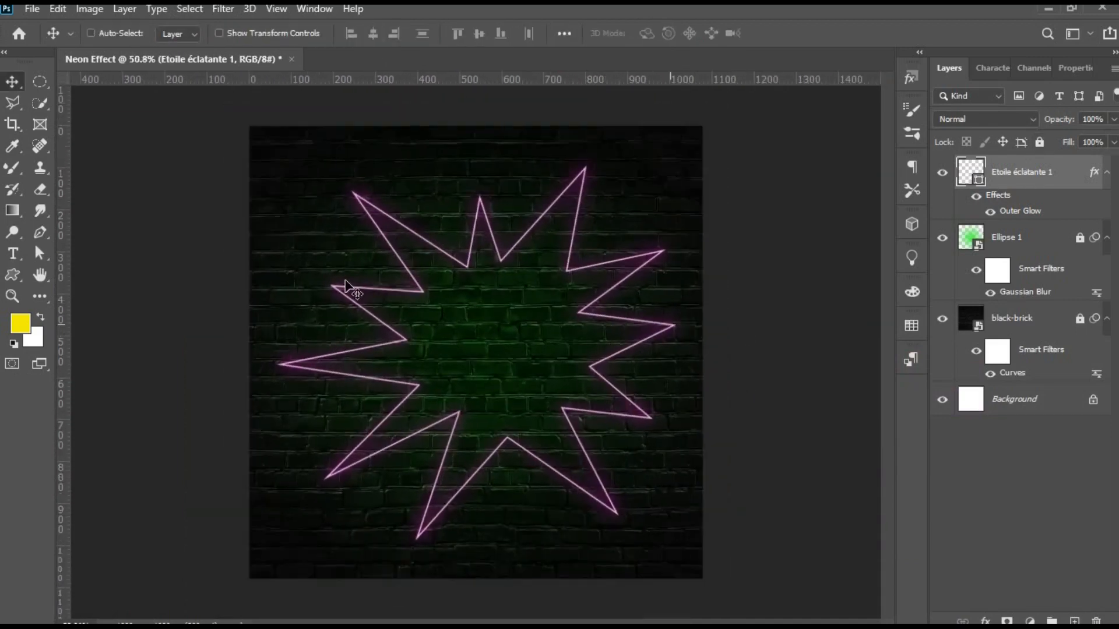
Add the white text NEON inside the starburst.
click(12, 258)
click(210, 314)
click(12, 254)
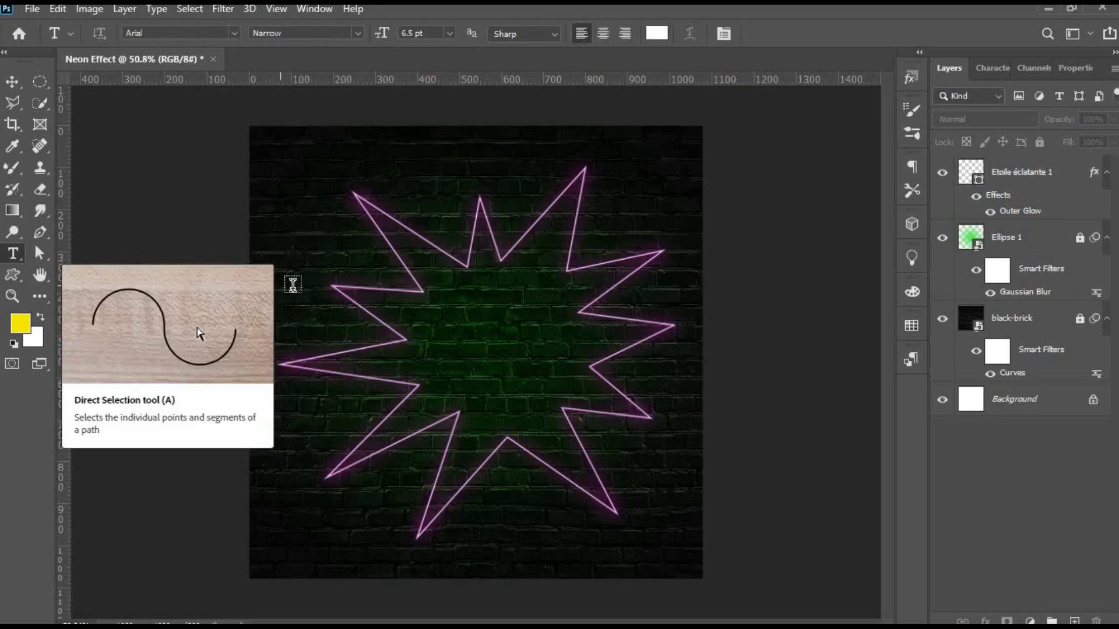
click(442, 340)
text(N)
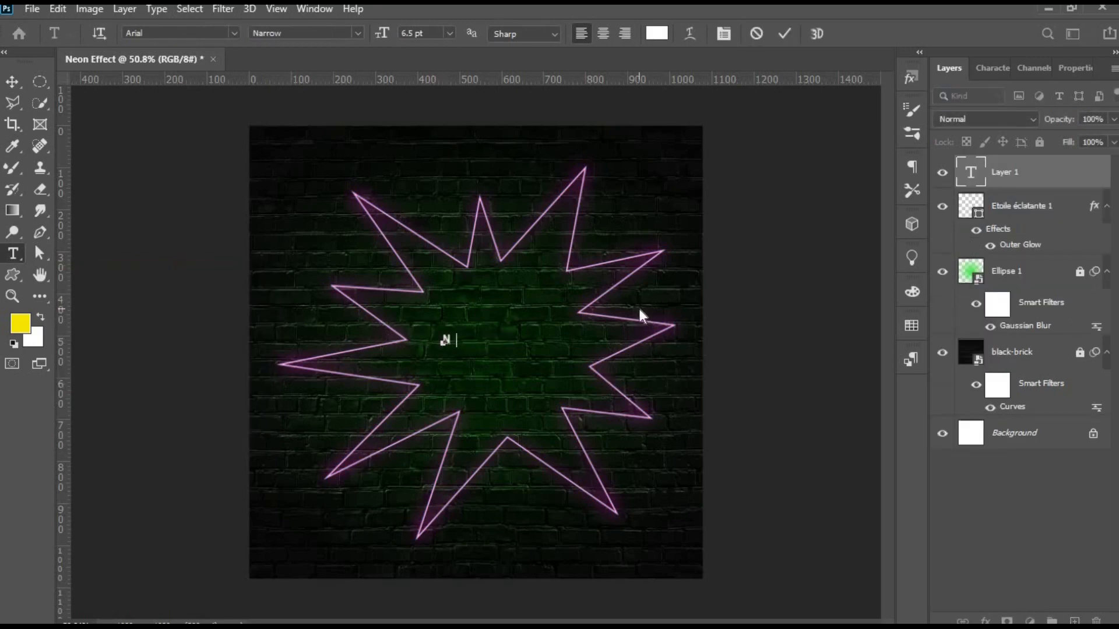
text(EON)
click(640, 314)
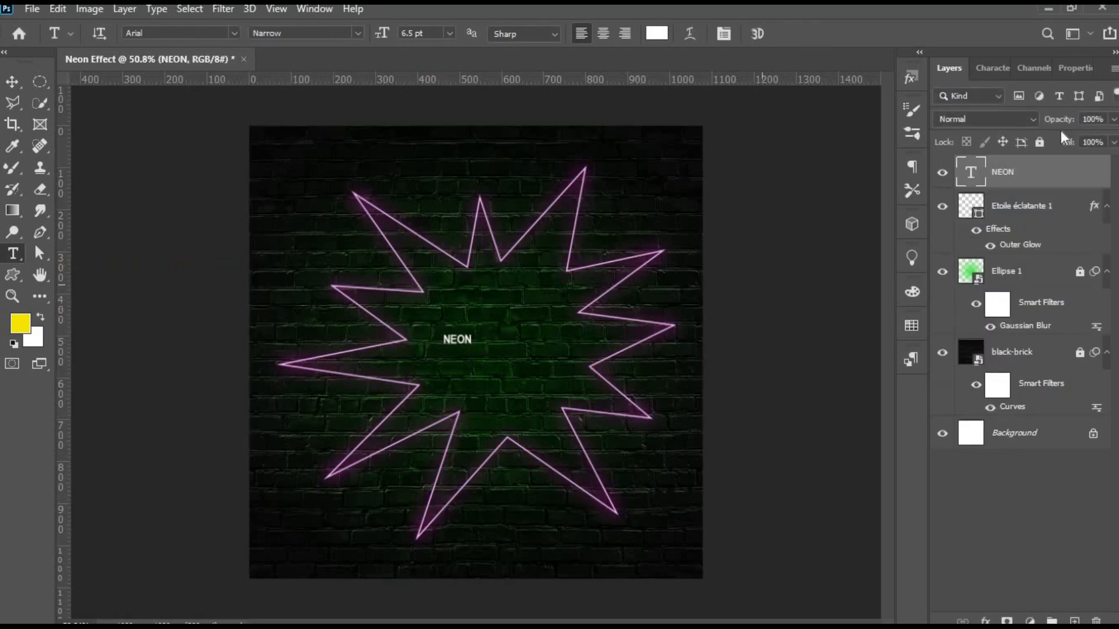
Set the NEON text's font size to 30 pt.
click(992, 68)
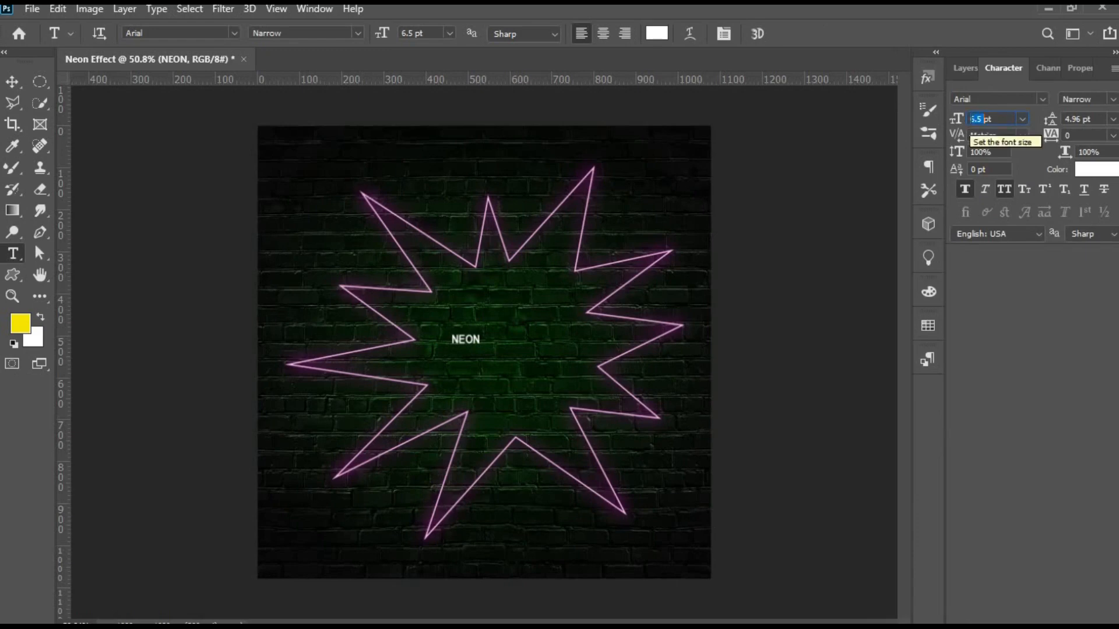
text(30)
key(Return)
Duplicate the NEON text directly below, with both lines slightly left of the original position, and change the copy to read EFFECT.
key(v)
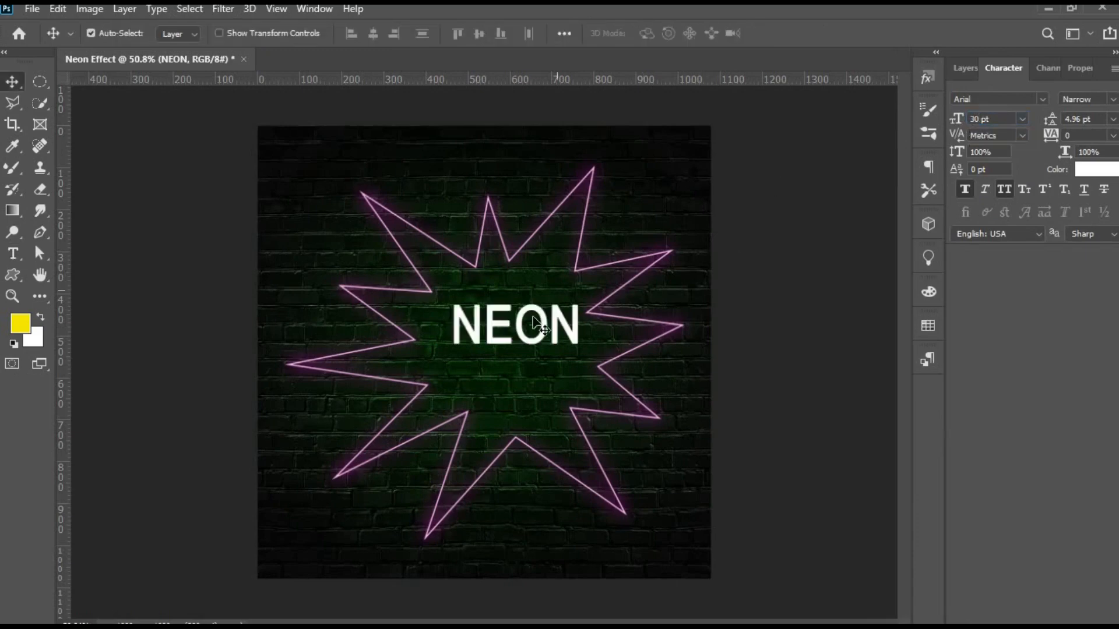
drag(551, 322, 530, 368)
key(t)
click(462, 373)
key(ctrl+a)
text(E)
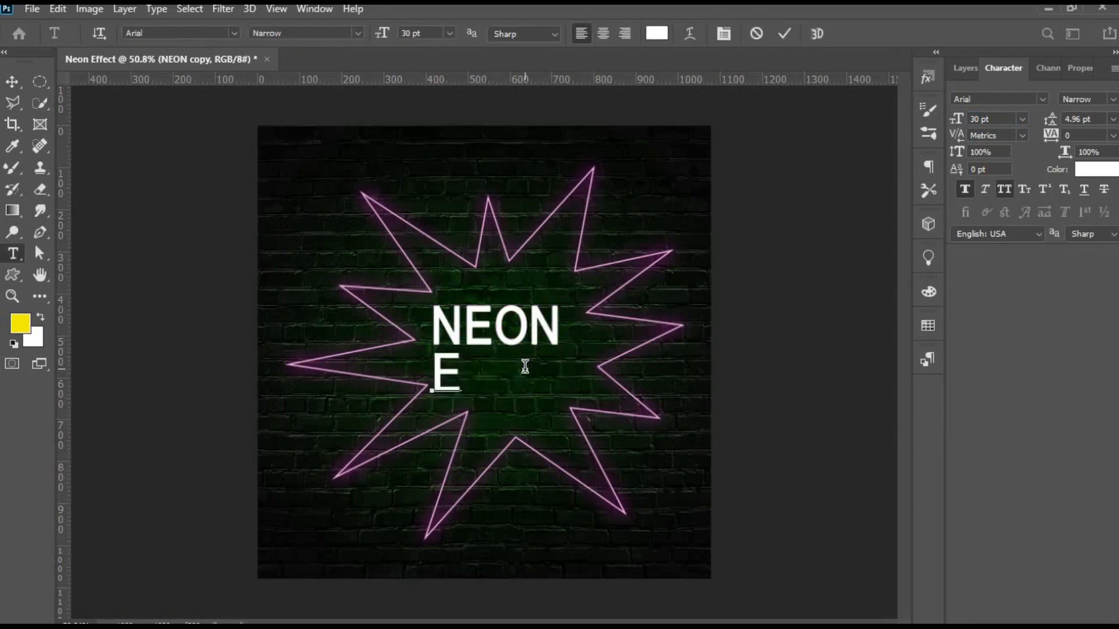
text(FFECT)
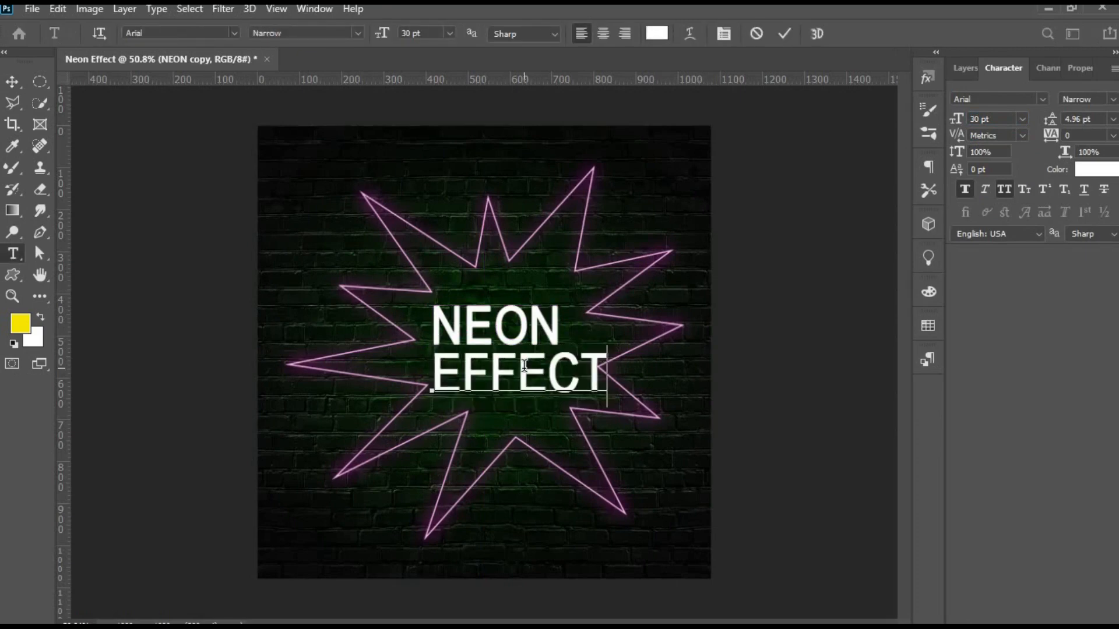
key(ctrl+Return)
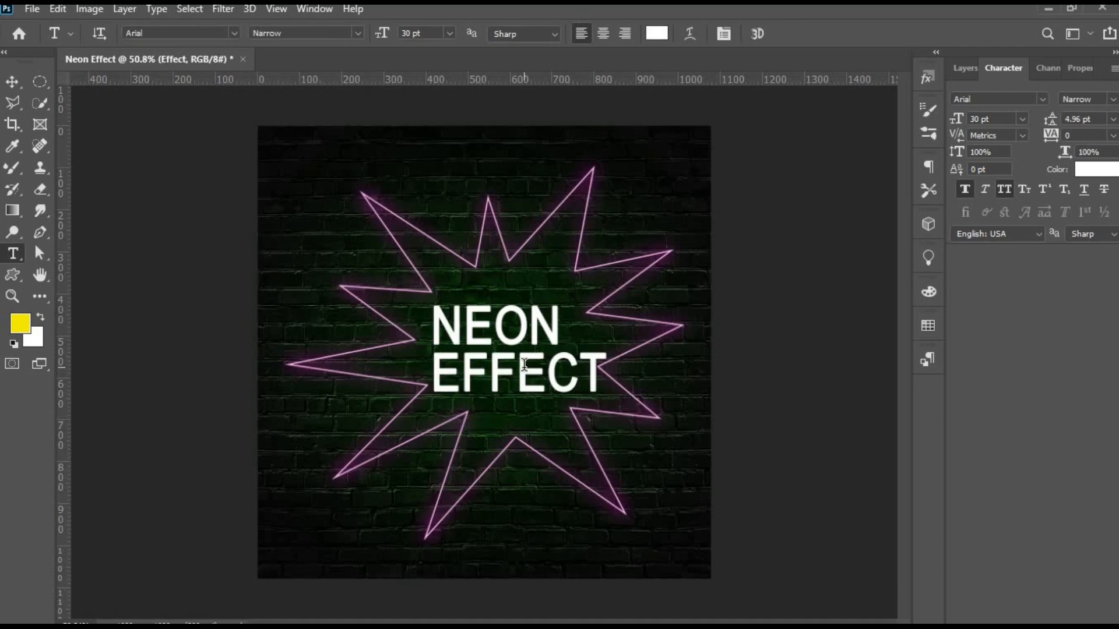
Move the NEON text slightly up and to the left of its position above EFFECT.
key(v)
drag(519, 318, 507, 309)
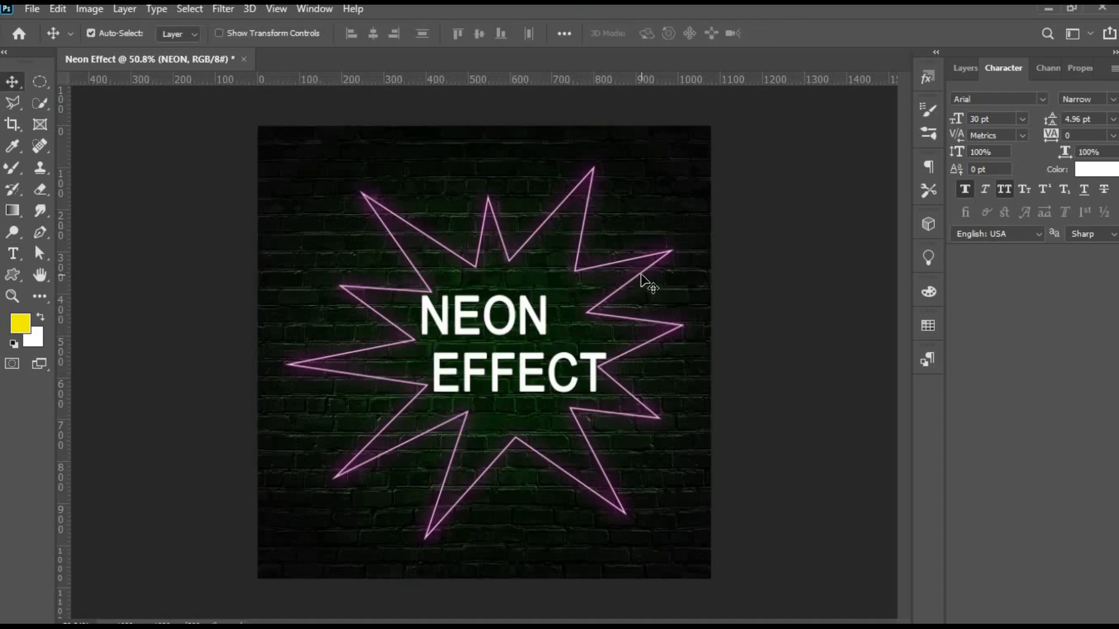
Reshape the starburst wider and shorter, to about 995 × 753 px, and keep it around the middle of the canvas.
click(967, 68)
click(1029, 236)
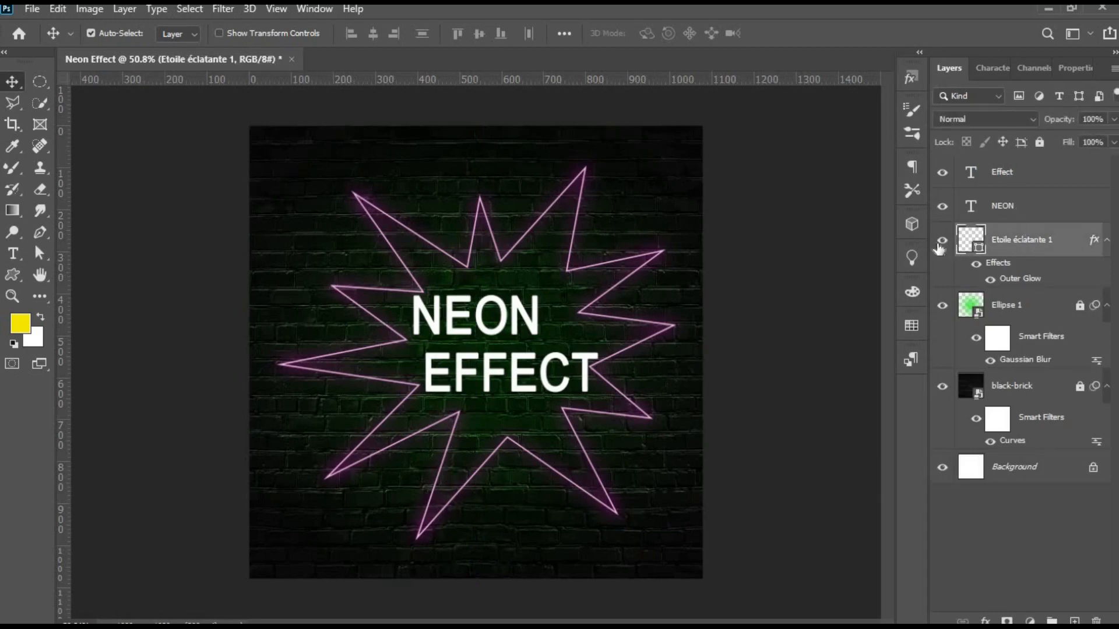
key(ctrl+t)
drag(675, 353, 772, 353)
drag(777, 179, 731, 192)
drag(630, 350, 593, 342)
key(Return)
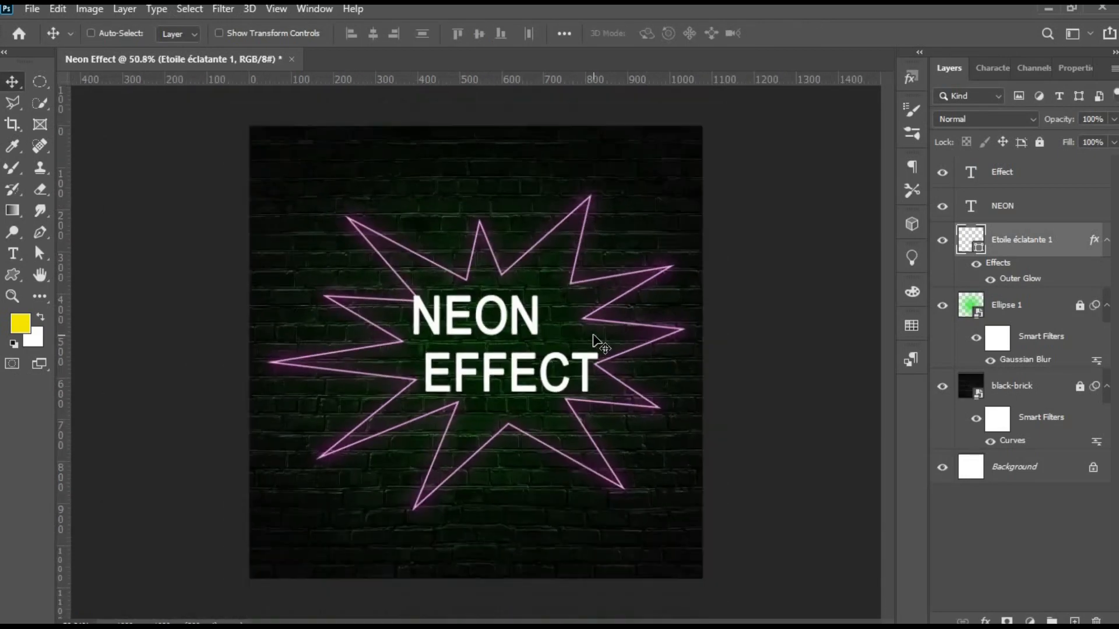
Set the starburst's stroke to 3 px wide in very pale pink #ffe4fd.
key(u)
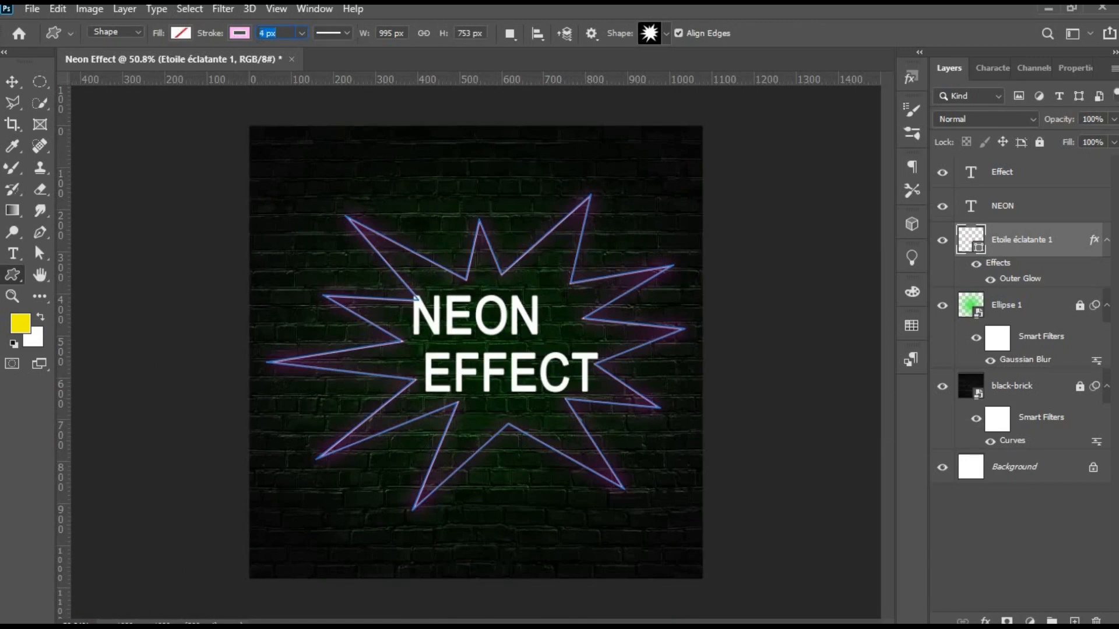
click(239, 33)
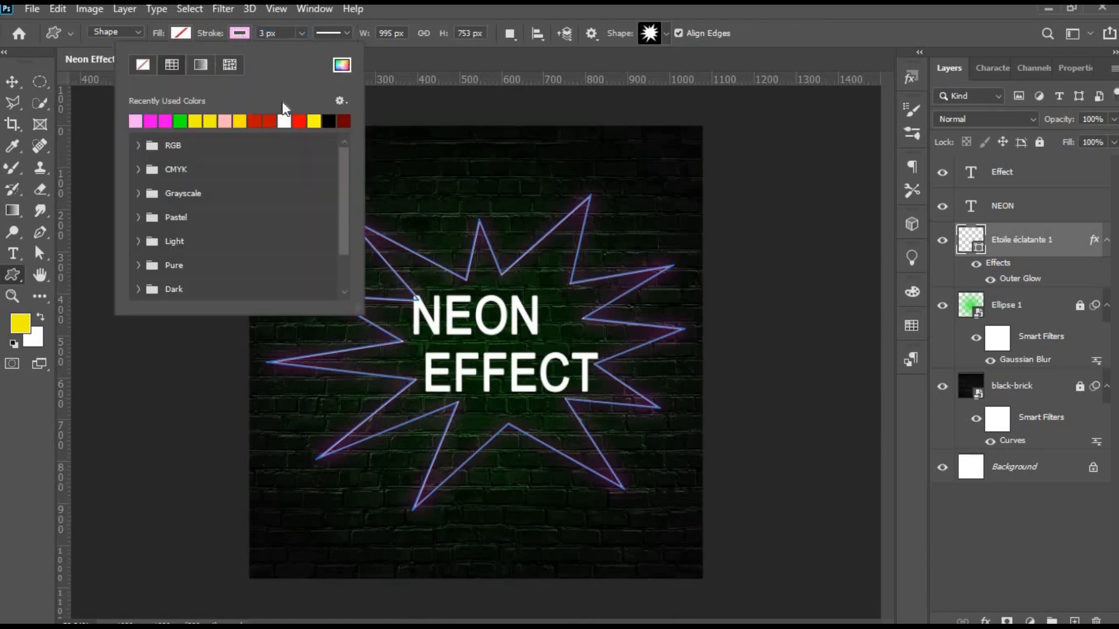
click(341, 65)
click(708, 343)
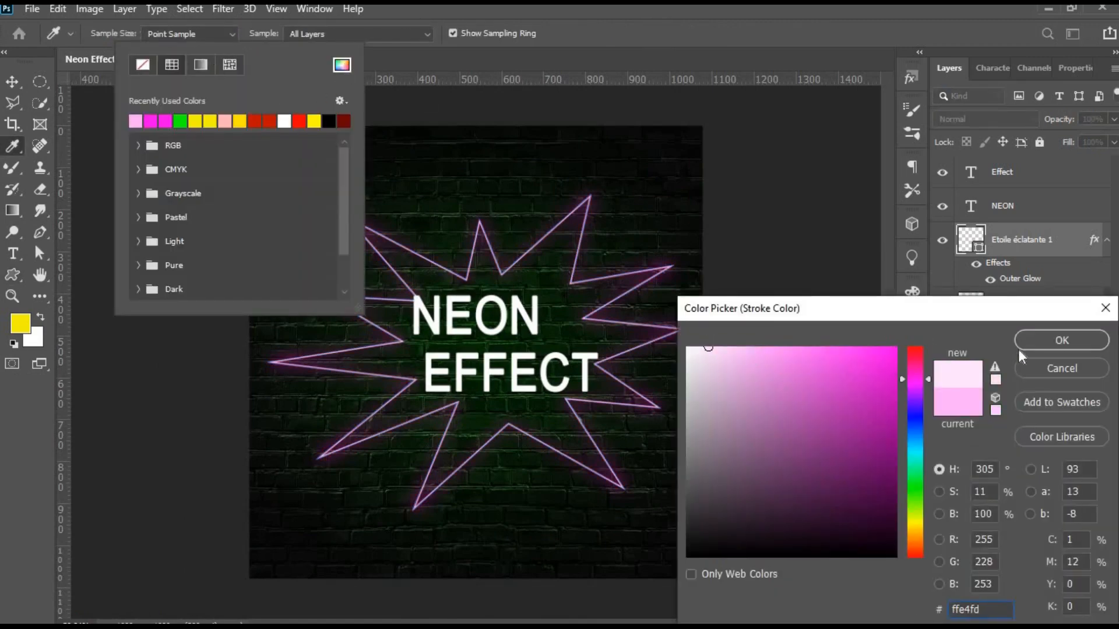
click(1057, 344)
key(v)
scroll(569, 369, up, 5)
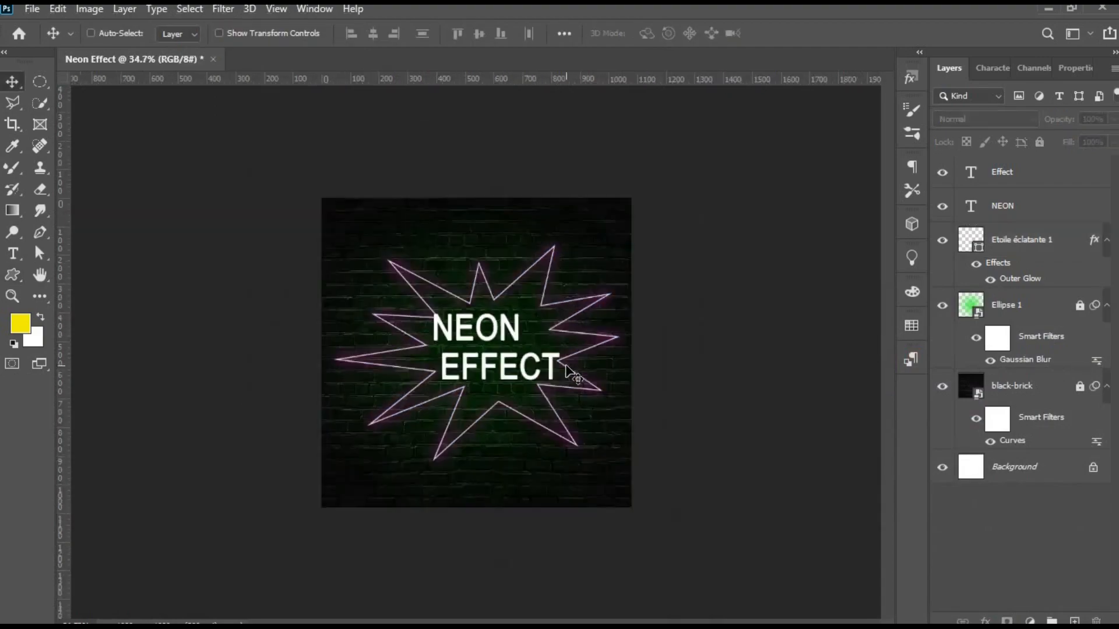
scroll(528, 362, down, 1)
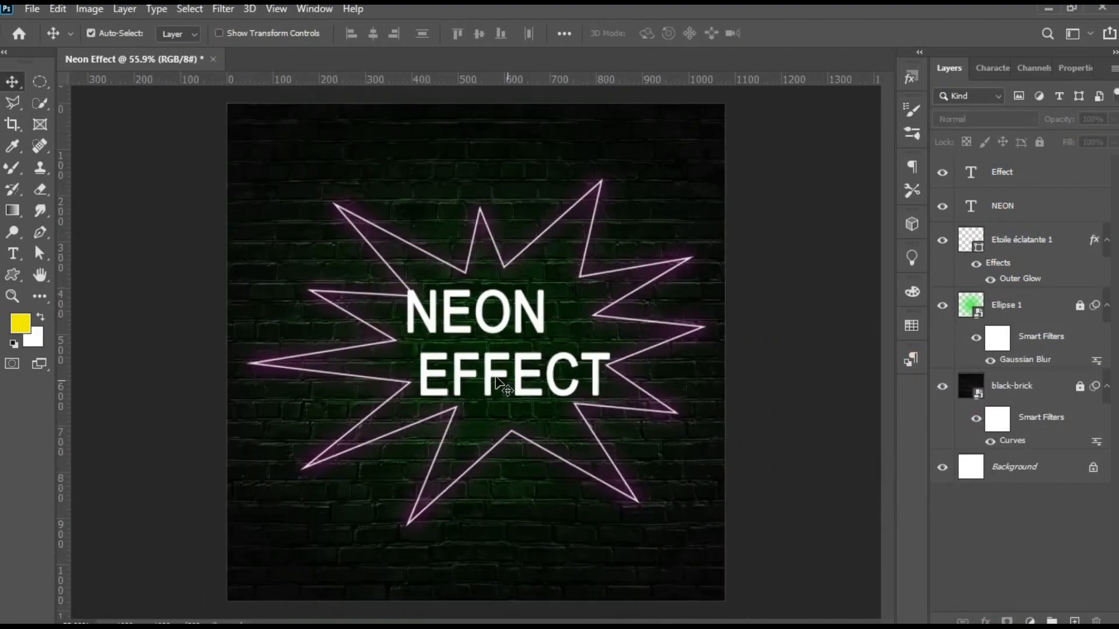
Change the font style of both the EFFECT and NEON texts to Arial Bold.
ctrl+click(528, 362)
click(992, 69)
click(1084, 99)
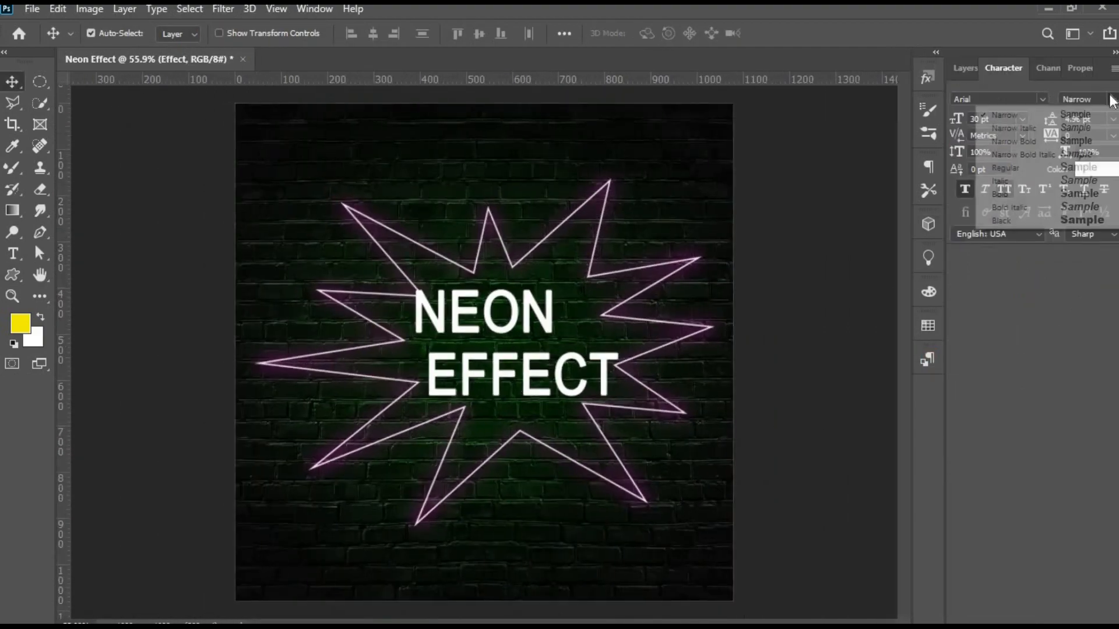
click(1004, 201)
click(512, 305)
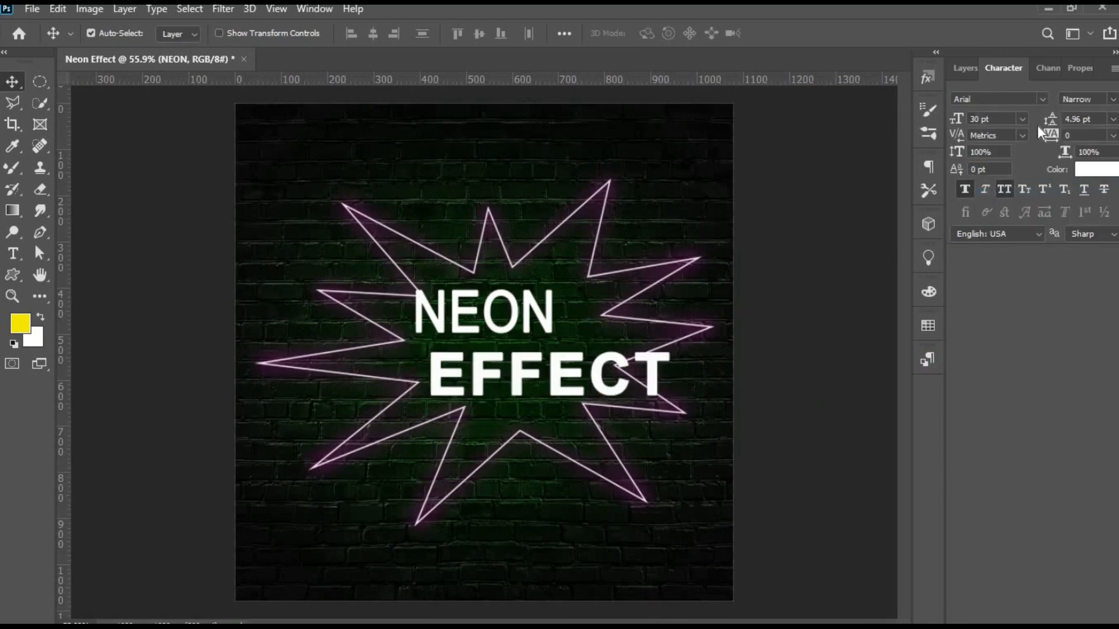
click(1113, 99)
click(1023, 192)
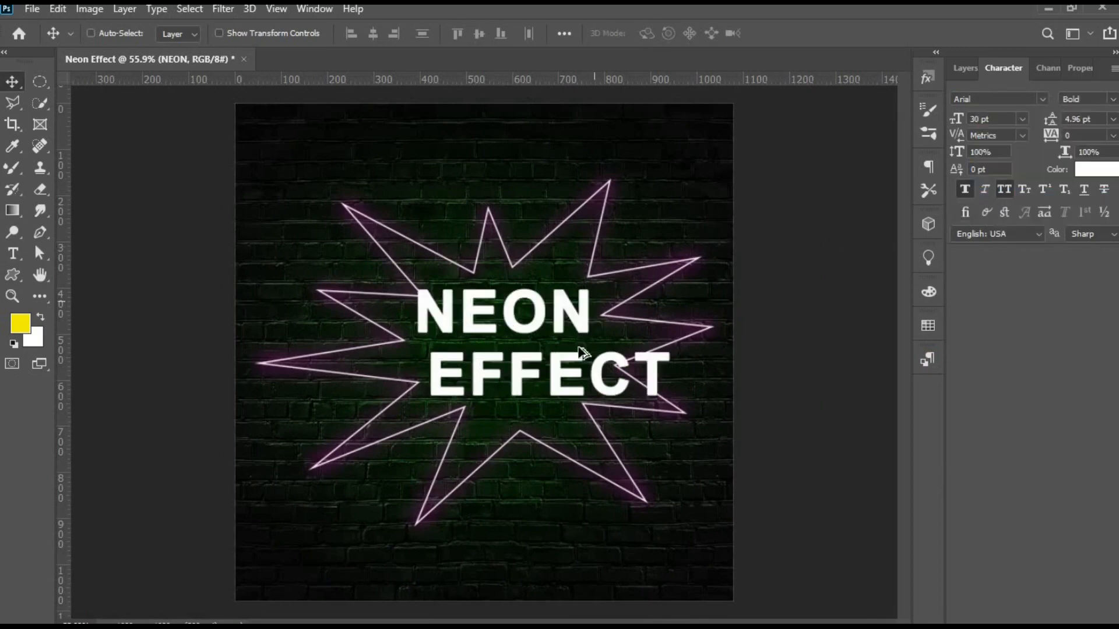
Move EFFECT left and slightly down, bring NEON down closer to it, and align both lines on their horizontal centres.
scroll(643, 420, down, 1)
drag(534, 378, 501, 377)
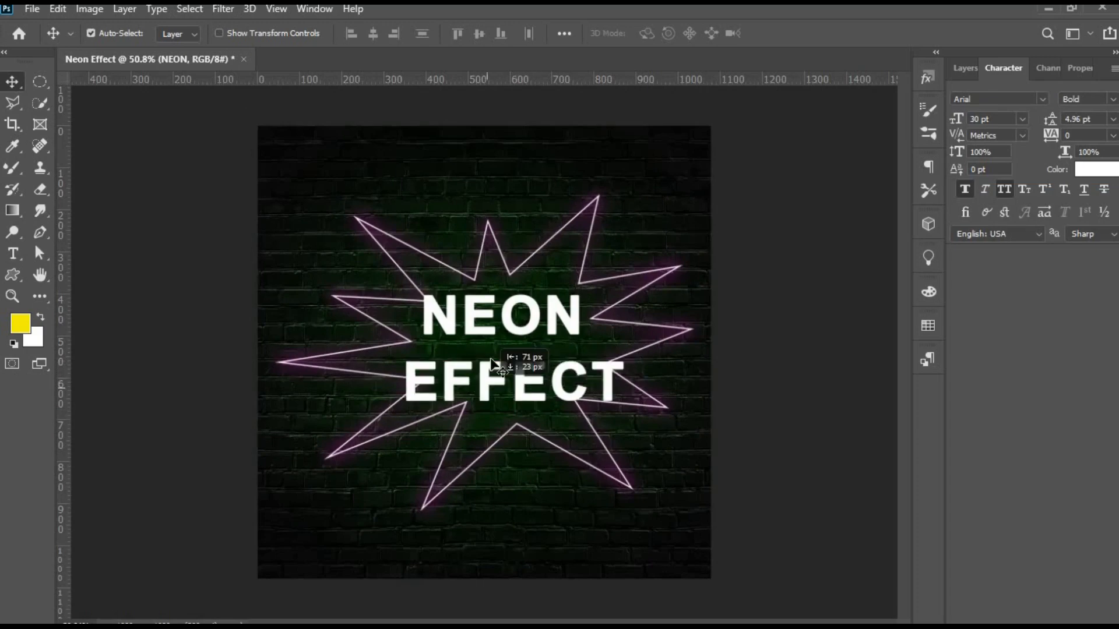
mouse_move(492, 312)
mouse_down()
mouse_move(473, 331)
mouse_move(493, 330)
mouse_up()
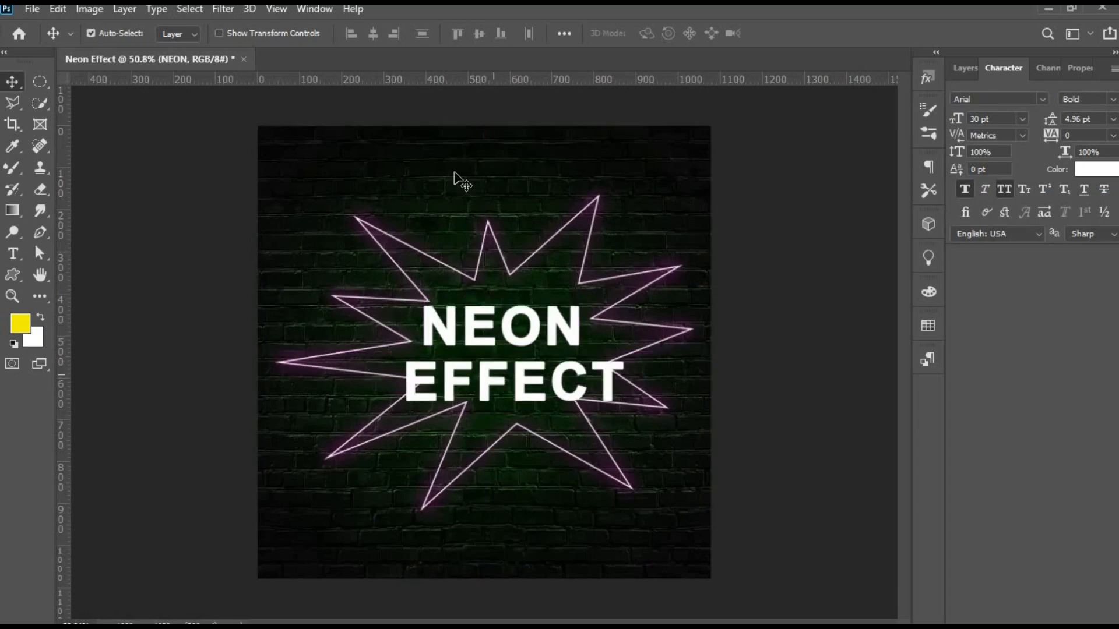
click(373, 34)
Try enlarging the NEON and EFFECT texts together and tilting them slightly counterclockwise.
key(ctrl+t)
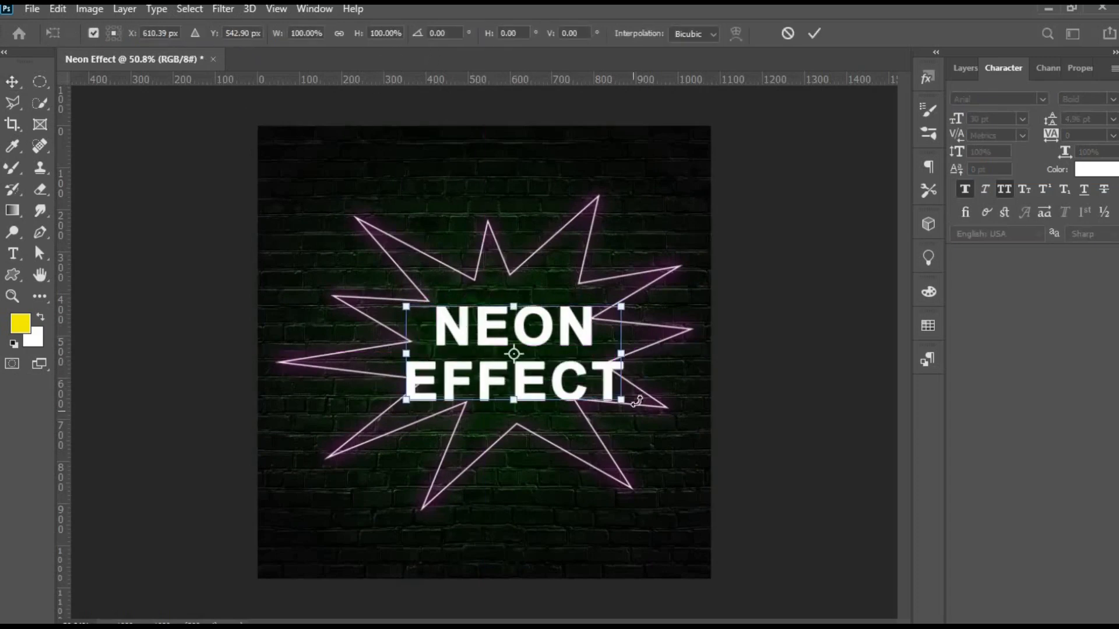
mouse_move(632, 408)
mouse_down()
mouse_move(632, 393)
mouse_move(641, 400)
mouse_up()
drag(586, 372, 622, 366)
key(Return)
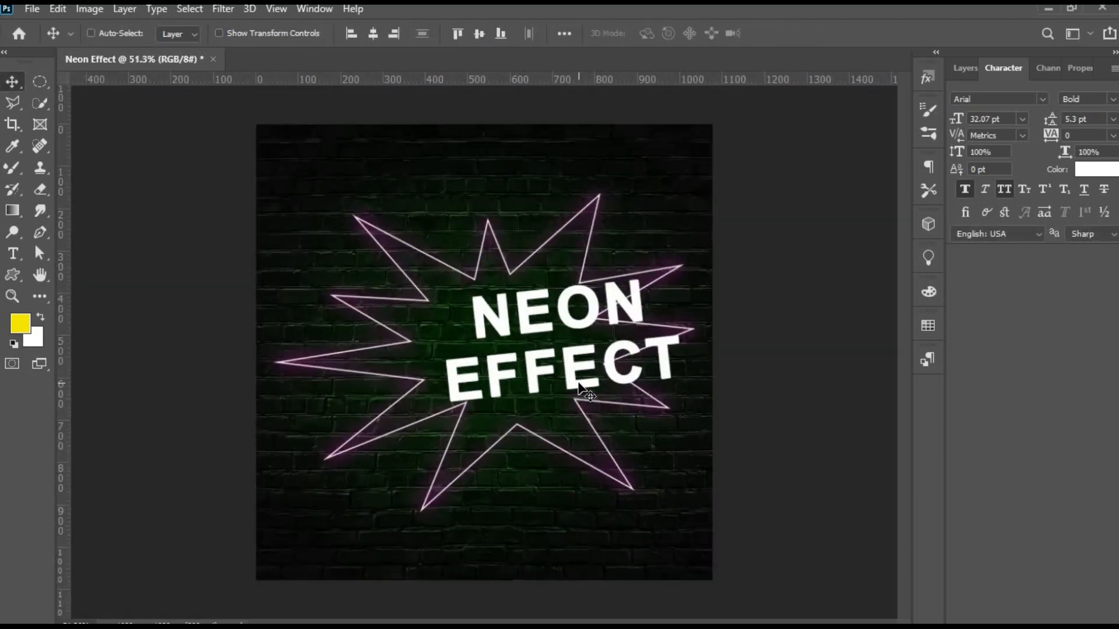
drag(624, 373, 583, 389)
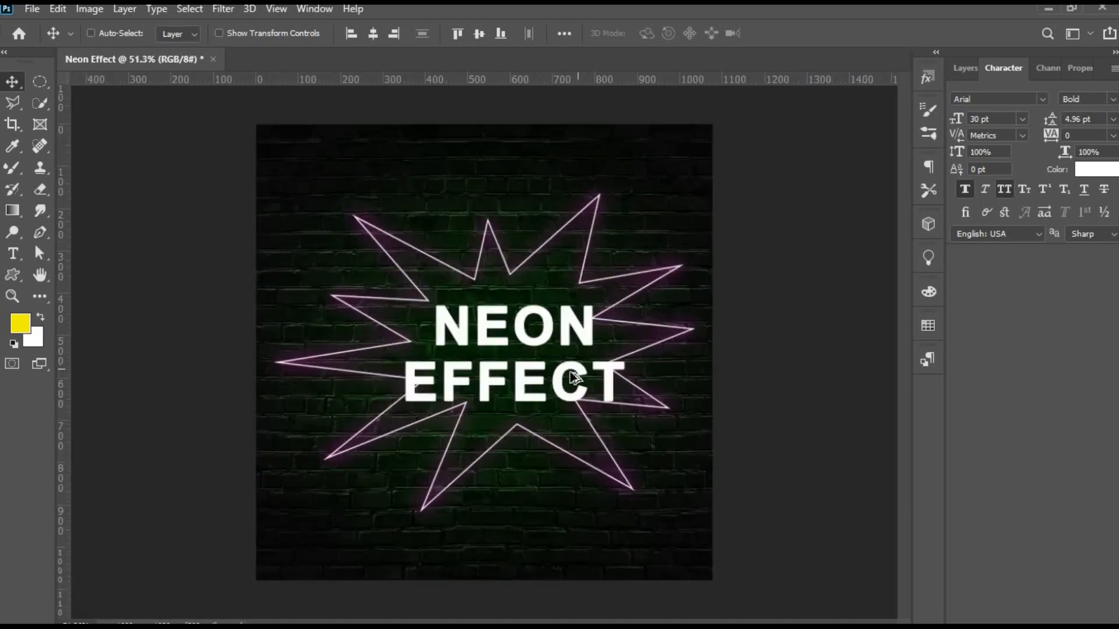
Enlarge the starburst to about 136.68% width and 121.65% height so that it surrounds both text lines.
click(442, 469)
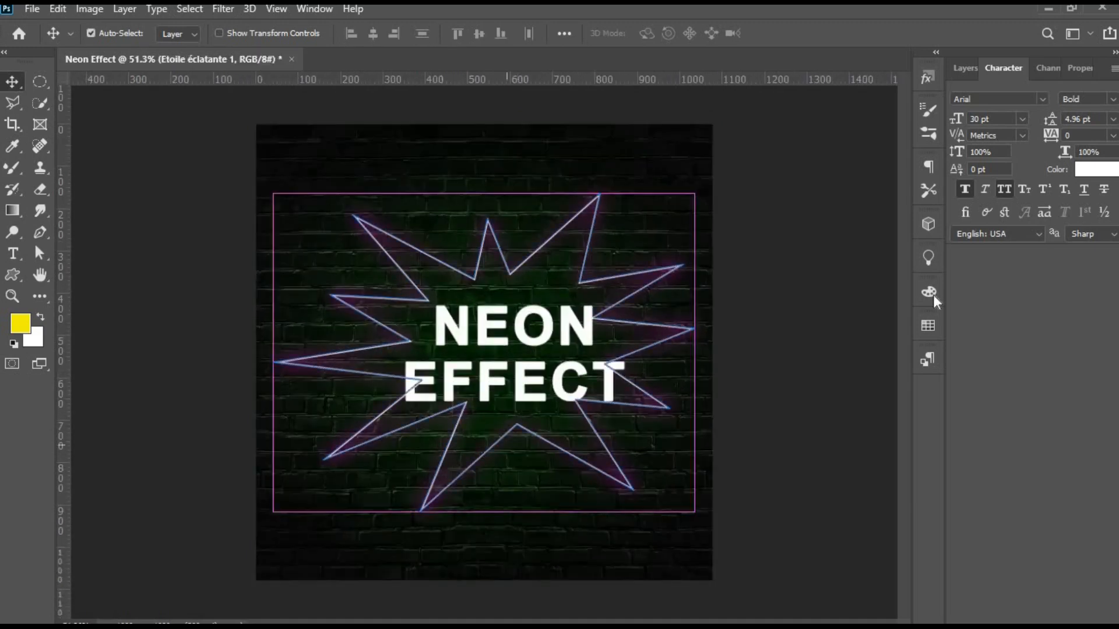
click(965, 68)
key(ctrl+t)
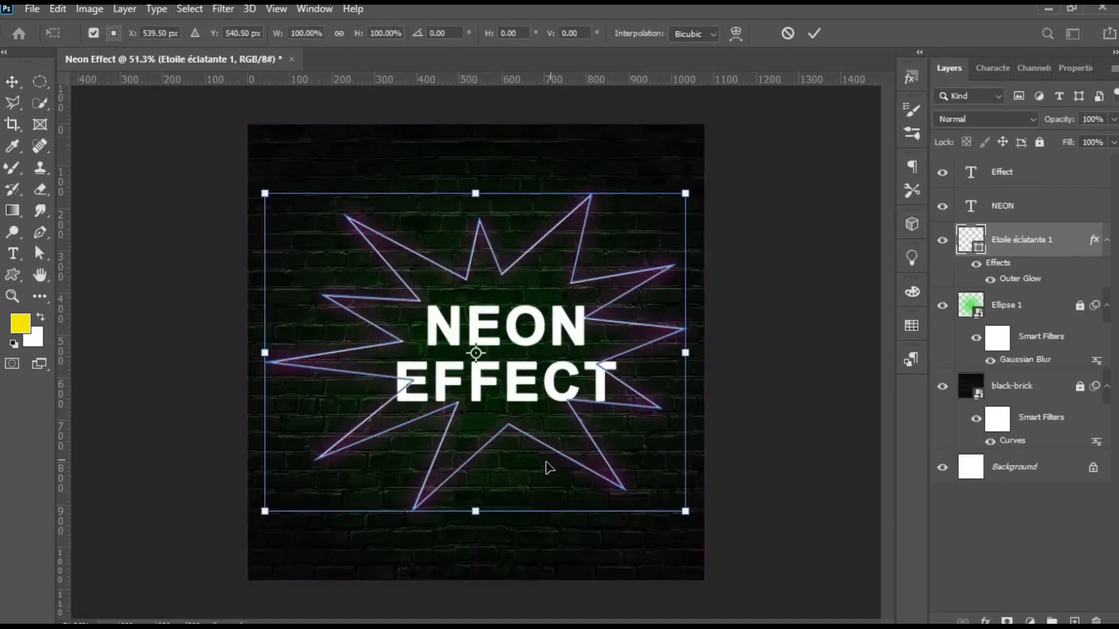
drag(476, 511, 475, 580)
drag(686, 387, 839, 387)
drag(724, 396, 576, 376)
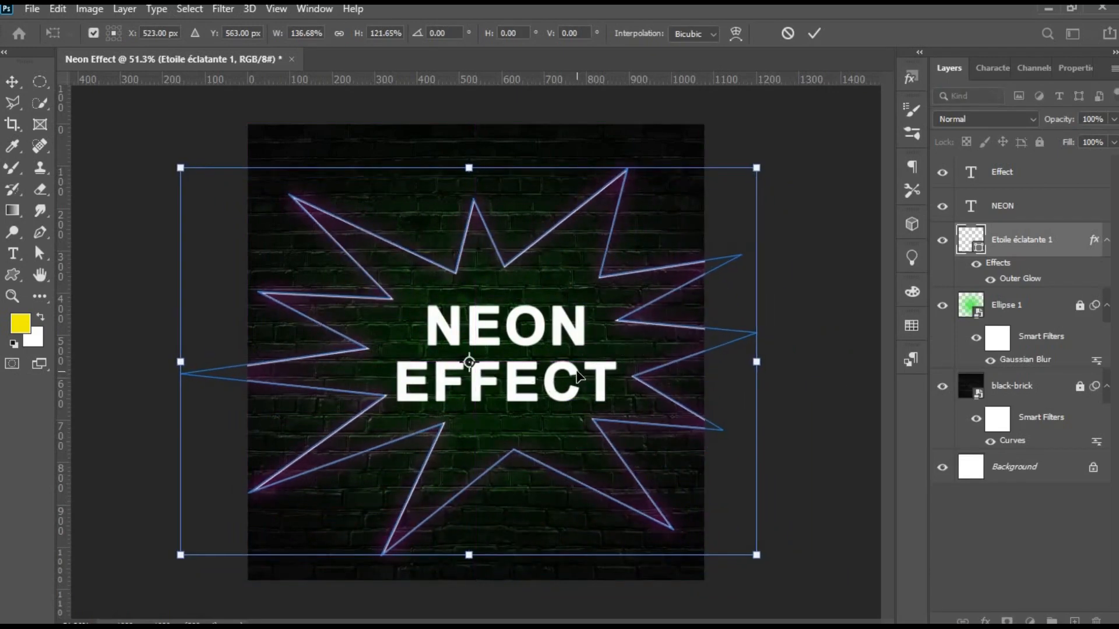
key(Return)
Align the enlarged starburst to the centre of the whole canvas and clear the selection.
key(ctrl+minus)
key(ctrl+a)
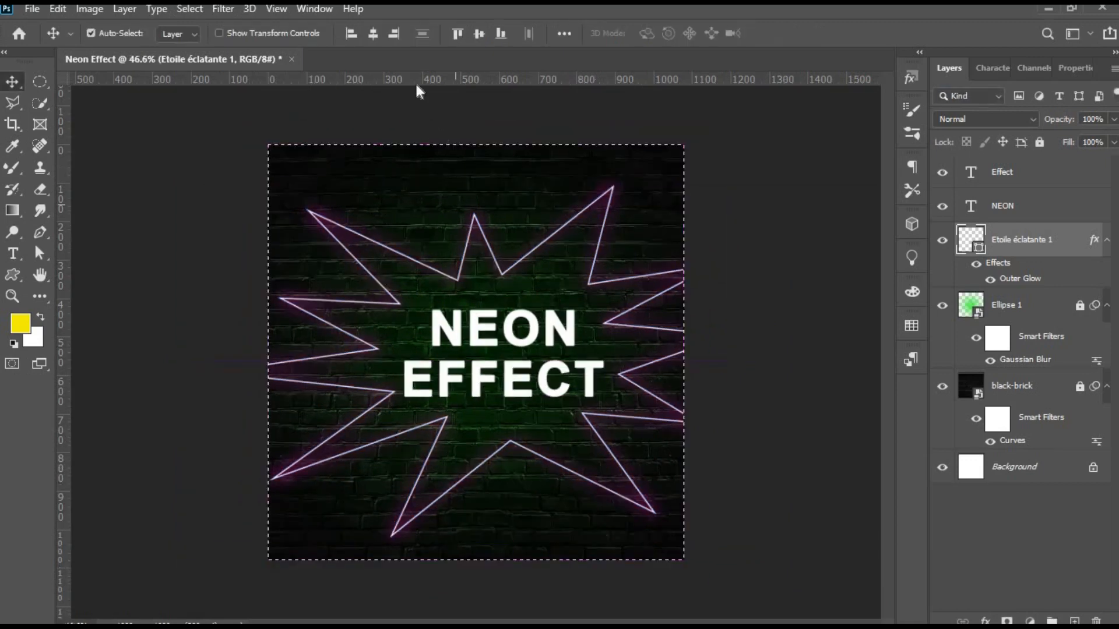
click(479, 34)
key(ctrl+d)
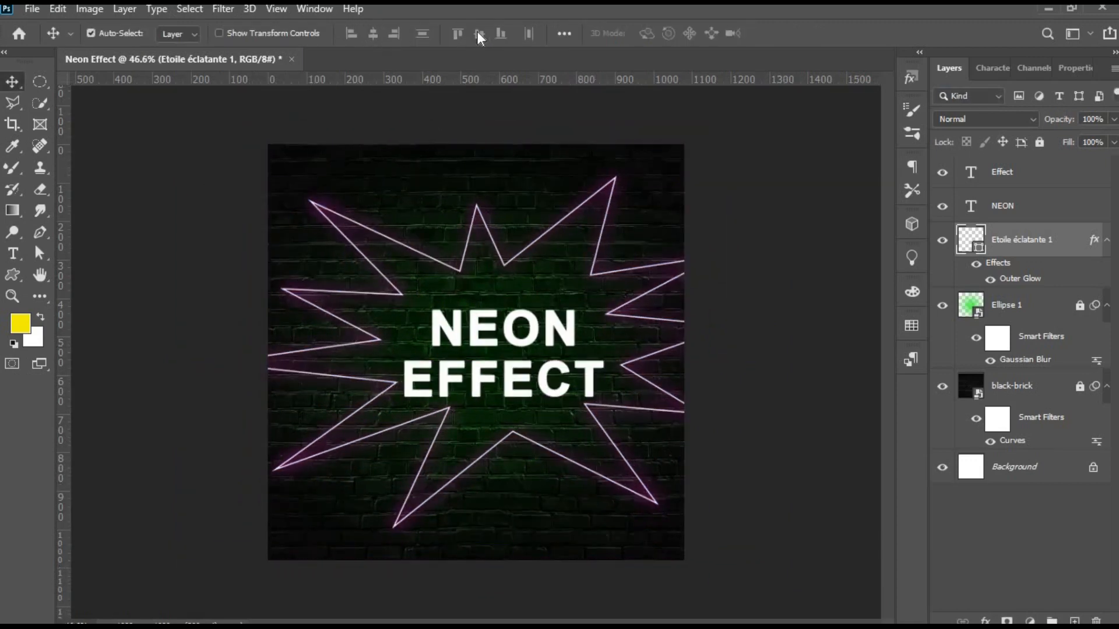
click(850, 357)
key(ctrl+plus)
key(ctrl+plus)
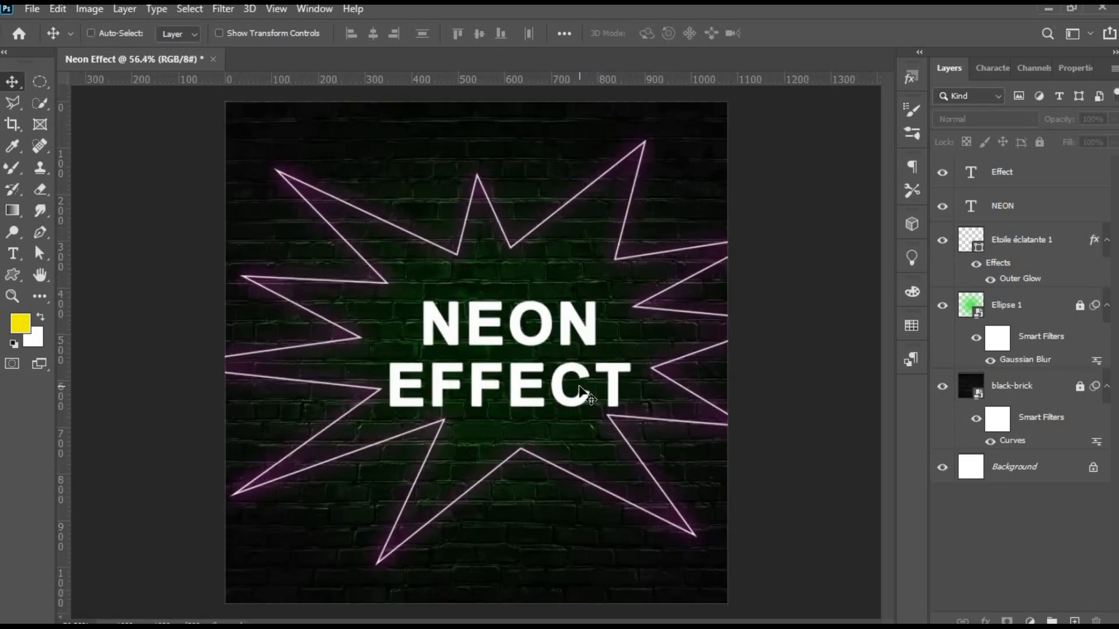
Change the NEON text's colour to bright yellow #f6ff00.
ctrl+click(507, 320)
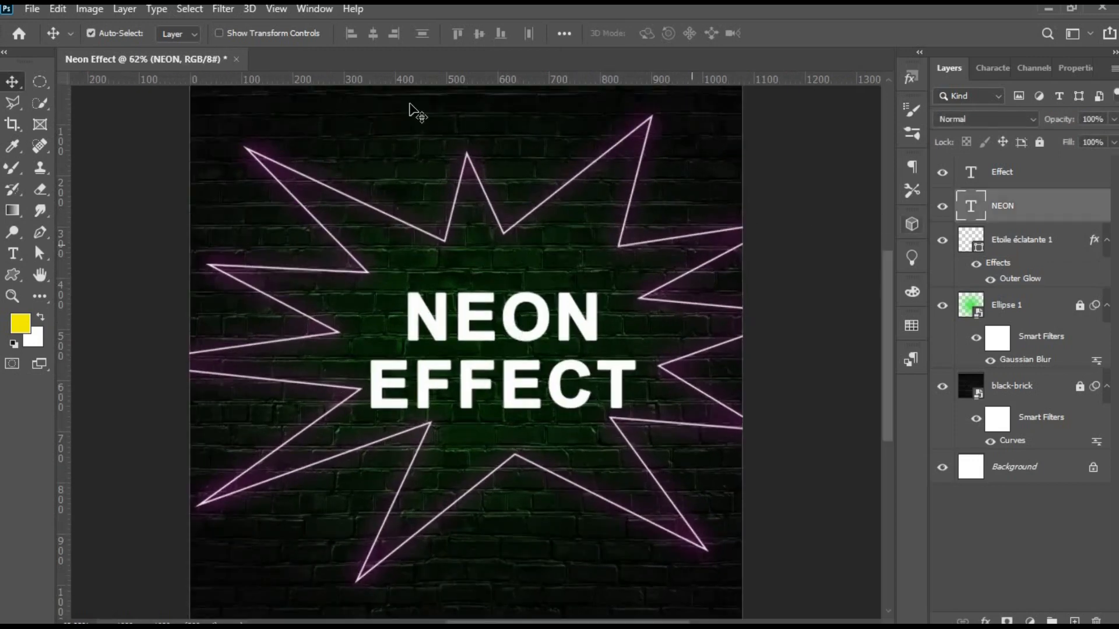
click(996, 68)
click(1091, 173)
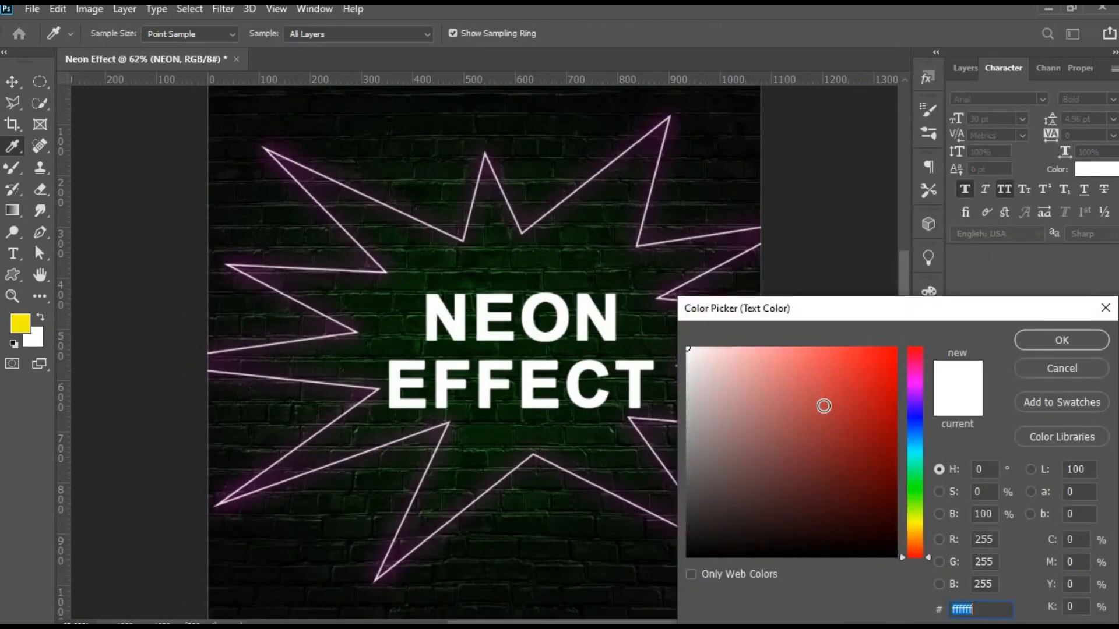
click(265, 149)
drag(895, 408, 915, 338)
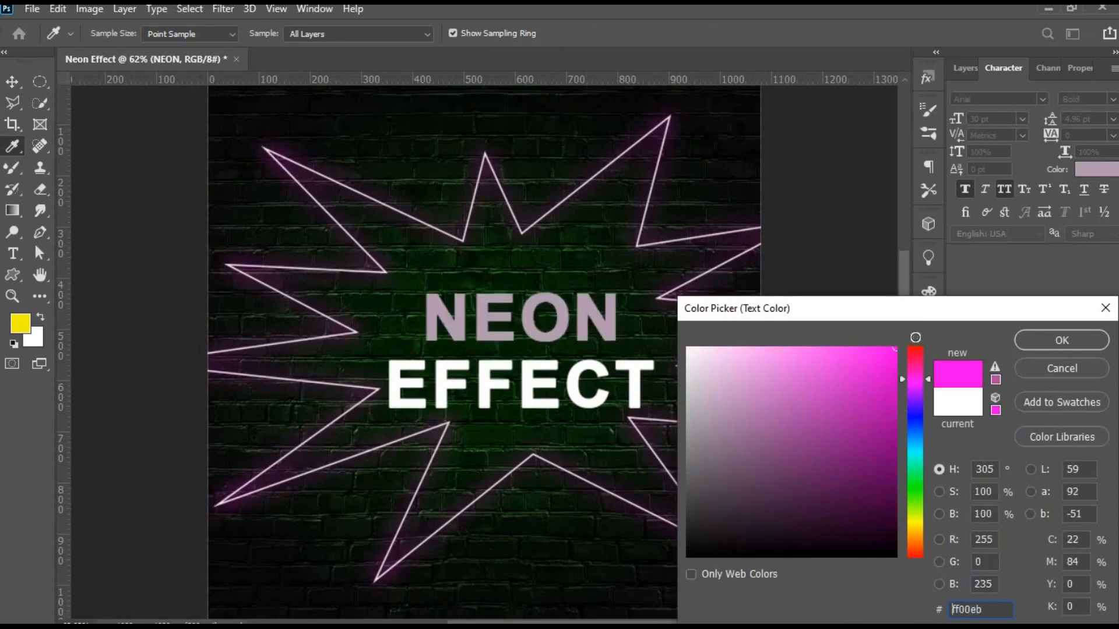
click(920, 519)
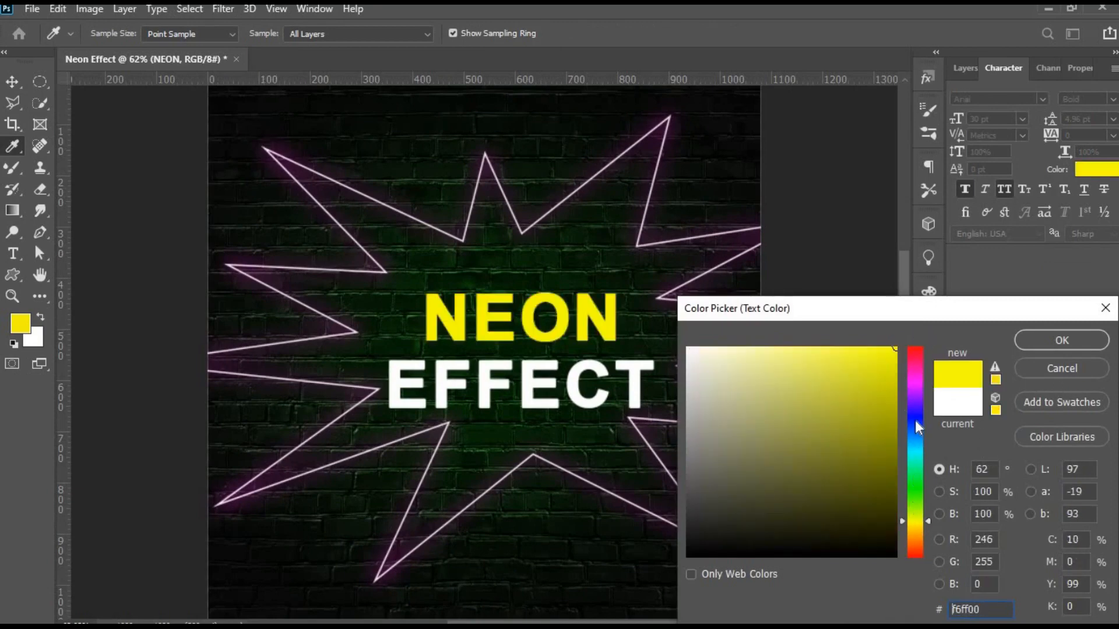
click(1062, 340)
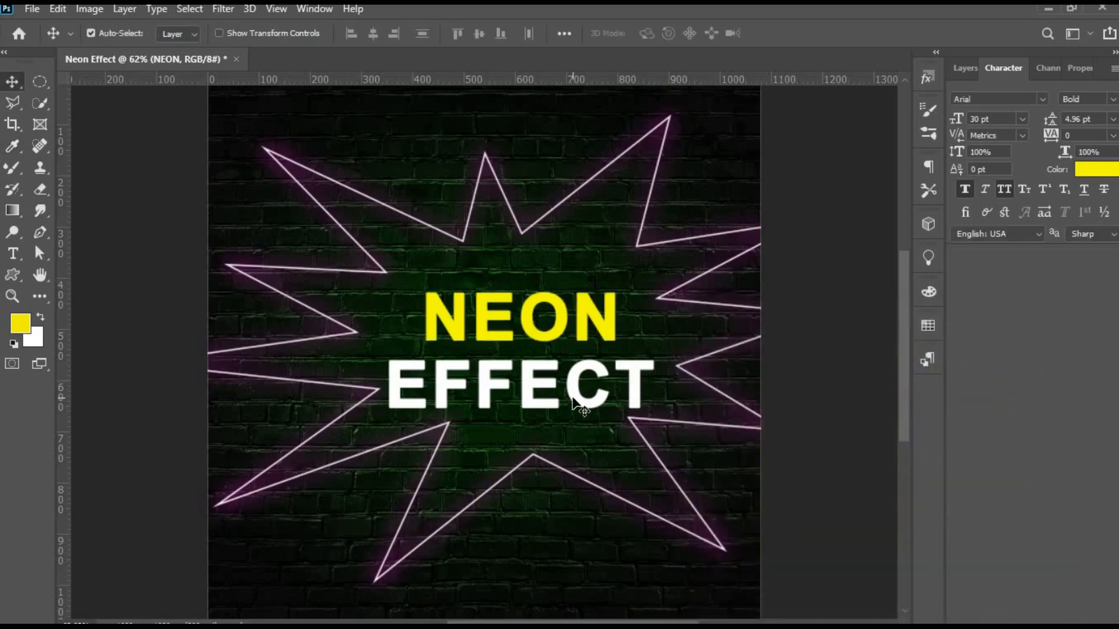
Change the EFFECT text's colour to bright green #00ff0c.
click(545, 398)
click(1096, 169)
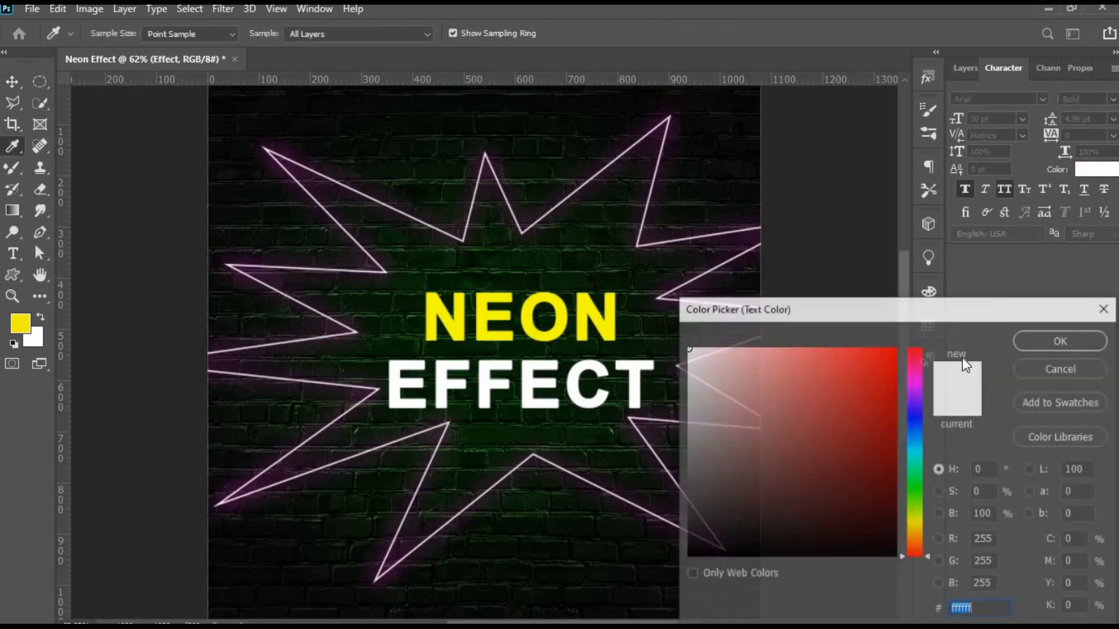
click(915, 488)
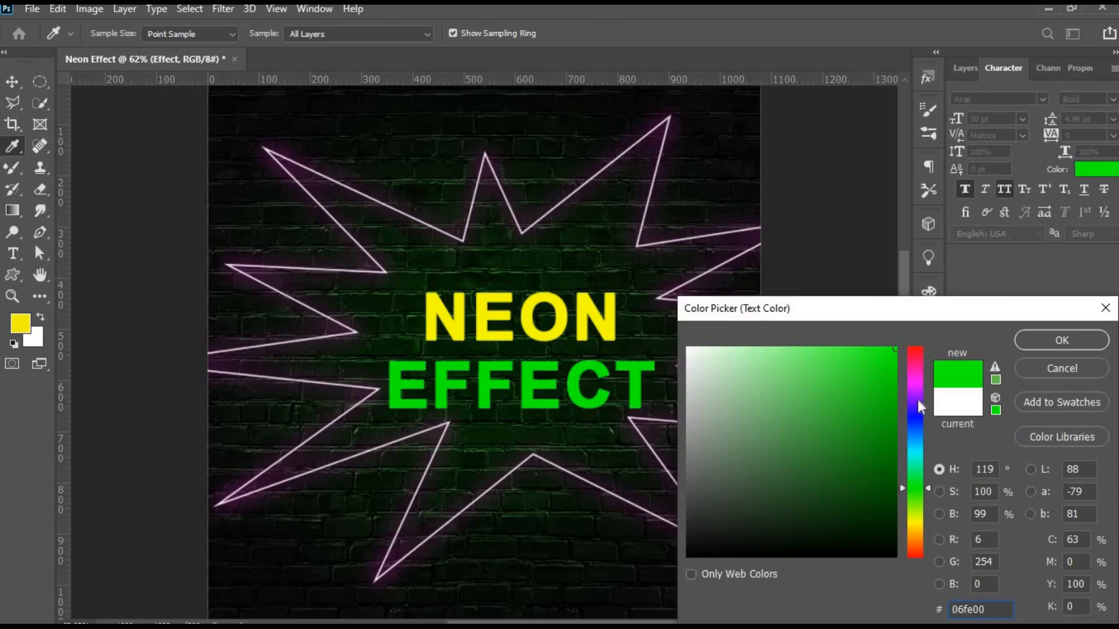
drag(879, 481, 887, 455)
drag(914, 398, 914, 347)
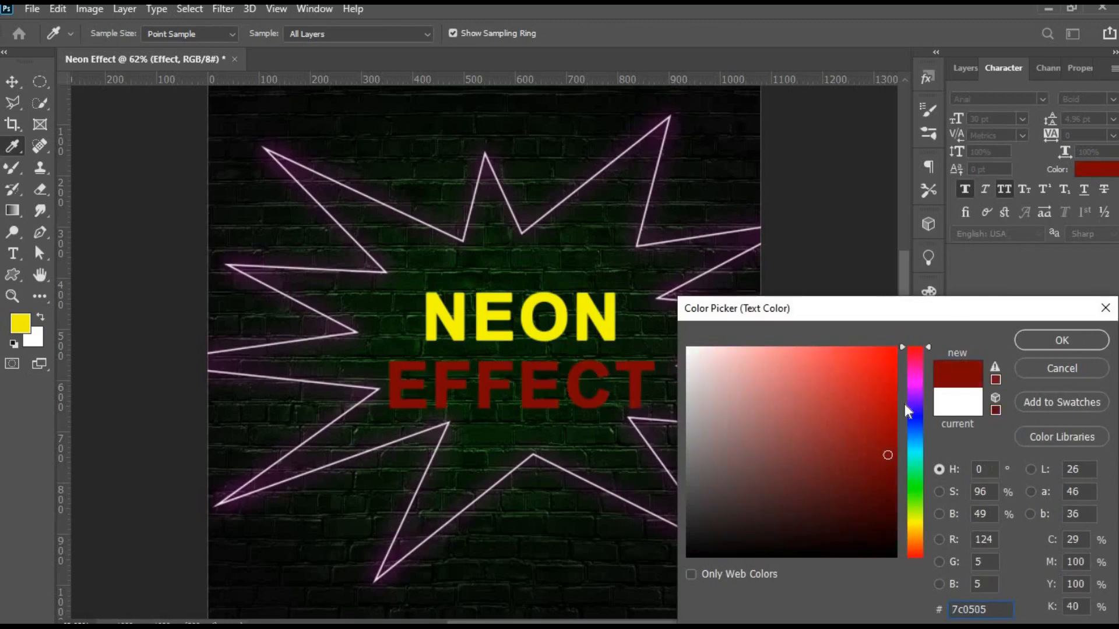
click(921, 480)
click(896, 349)
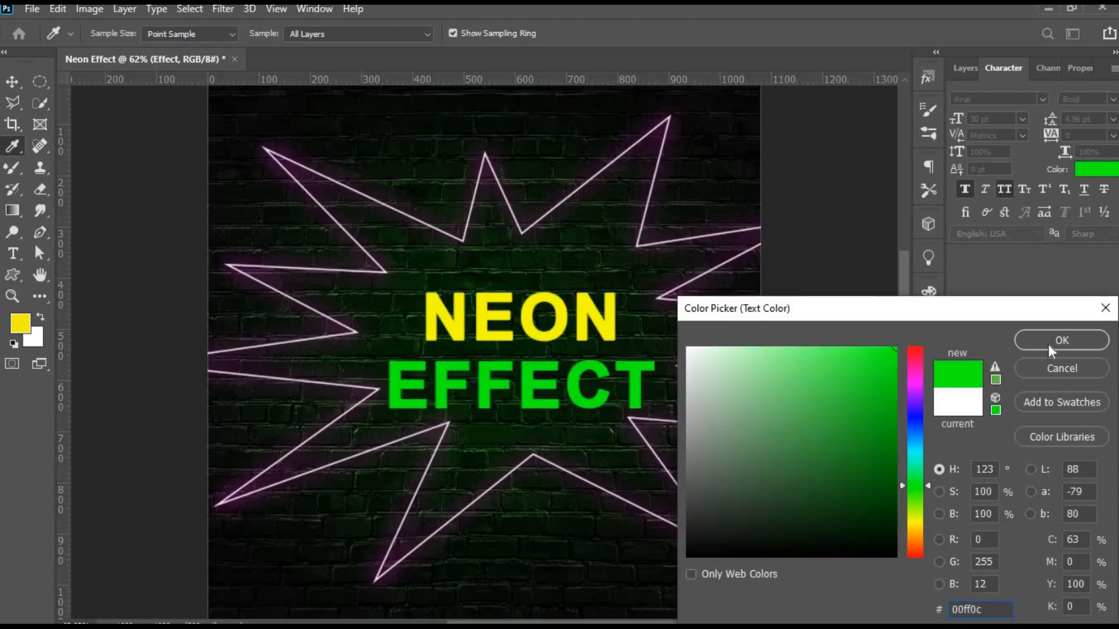
click(1048, 343)
click(532, 324)
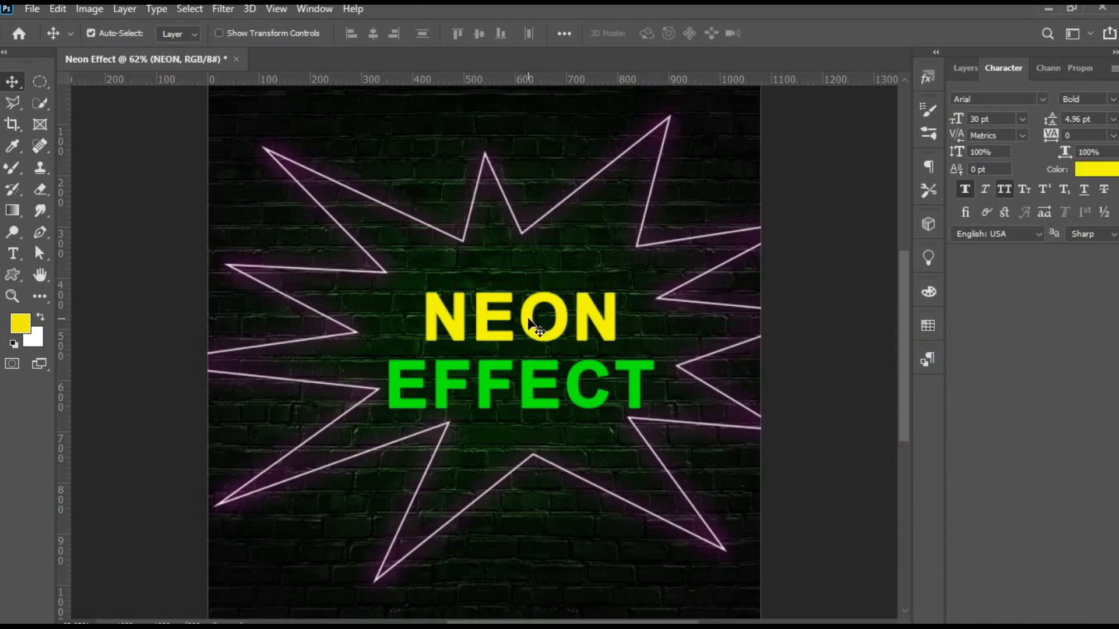
scroll(582, 481, down, 3)
key(ctrl+0)
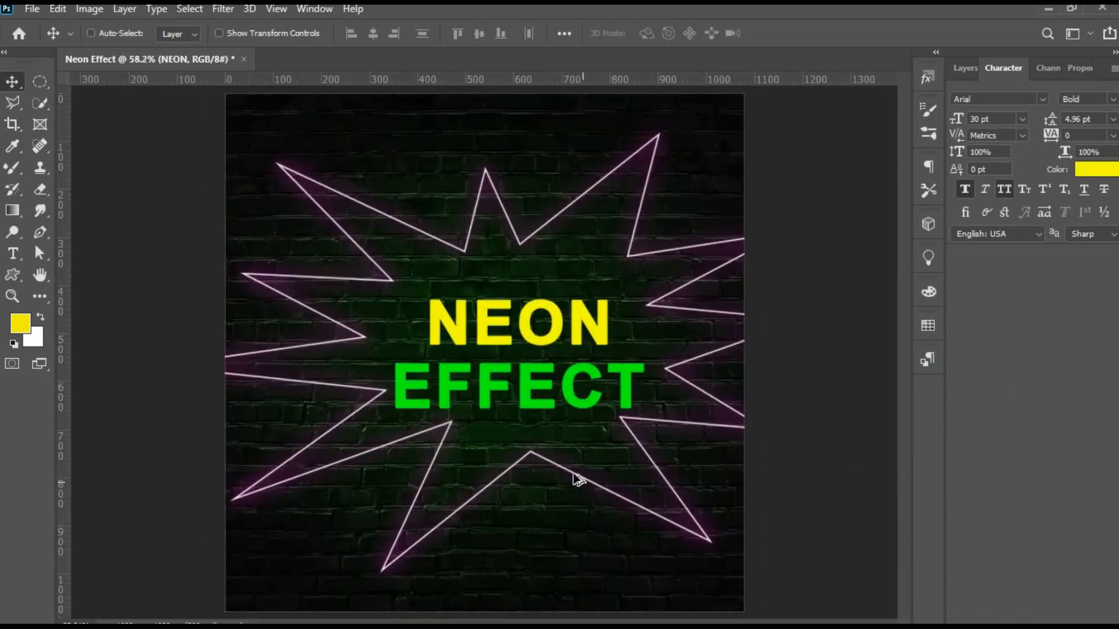
ctrl+click(544, 382)
drag(546, 386, 561, 386)
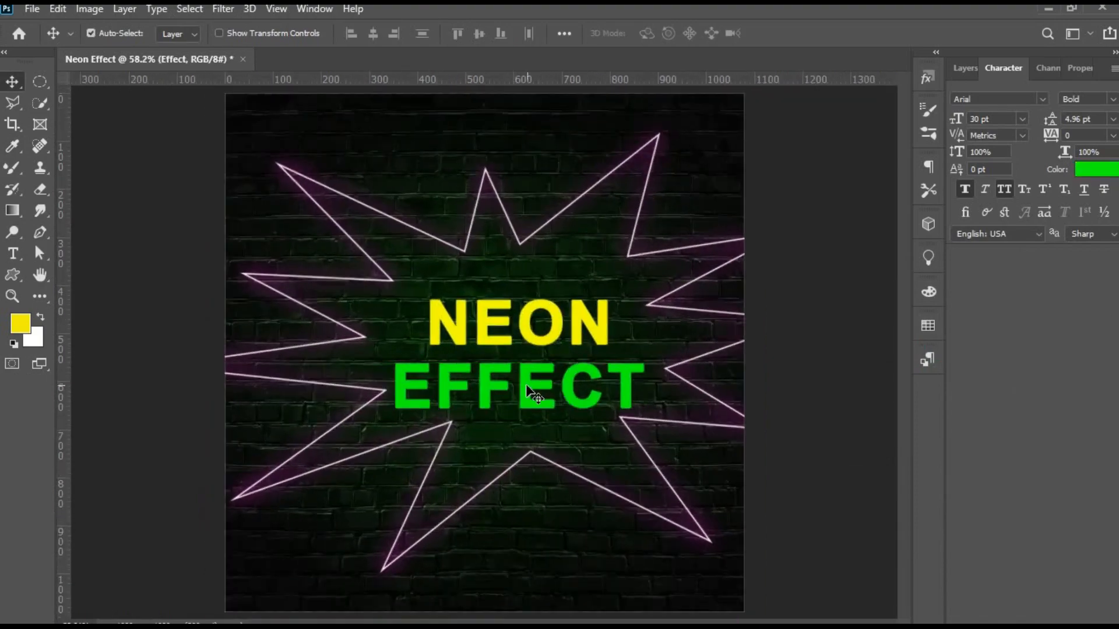
click(1085, 169)
click(913, 380)
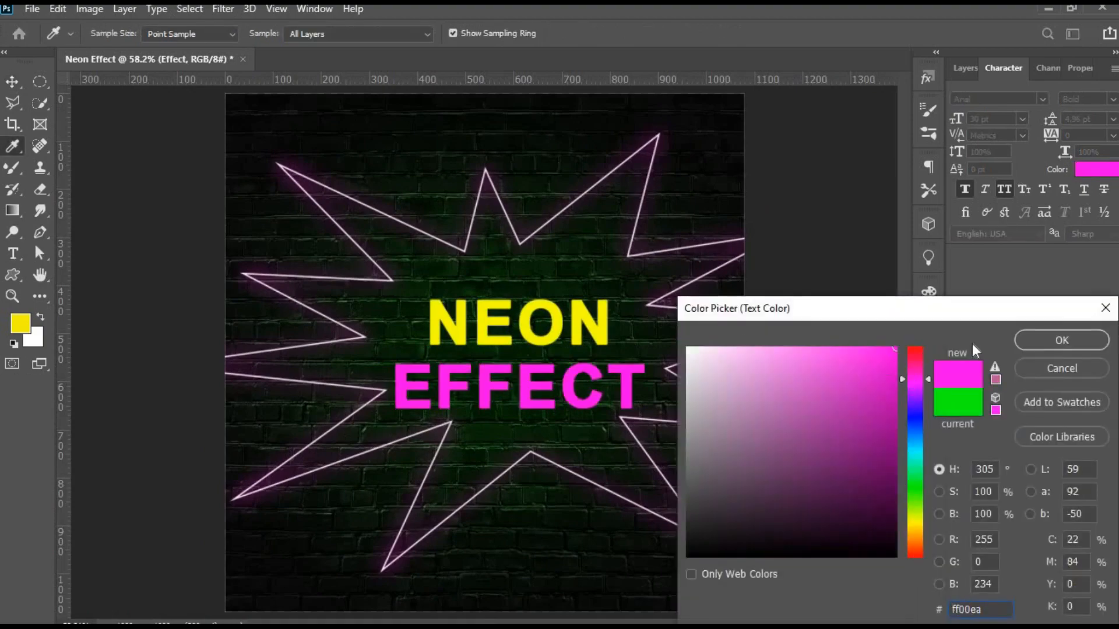
key(Escape)
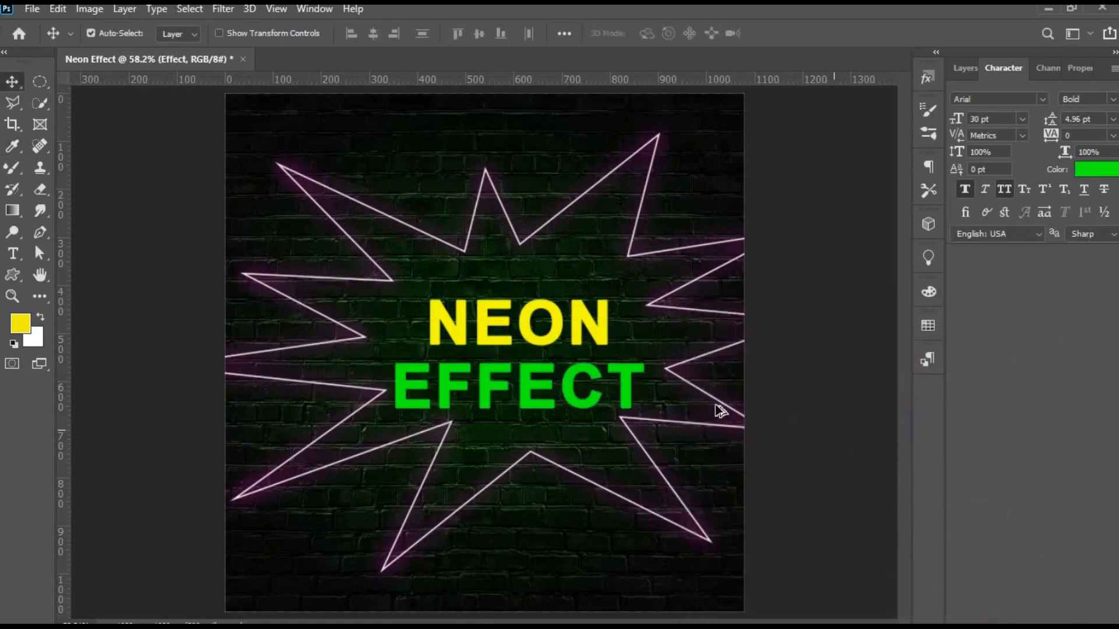
Enlarge the NEON text about its centre to about 41.39 pt so that it matches the width of EFFECT.
scroll(600, 399, down, 2)
scroll(524, 326, up, 3)
ctrl+click(516, 315)
key(ctrl+t)
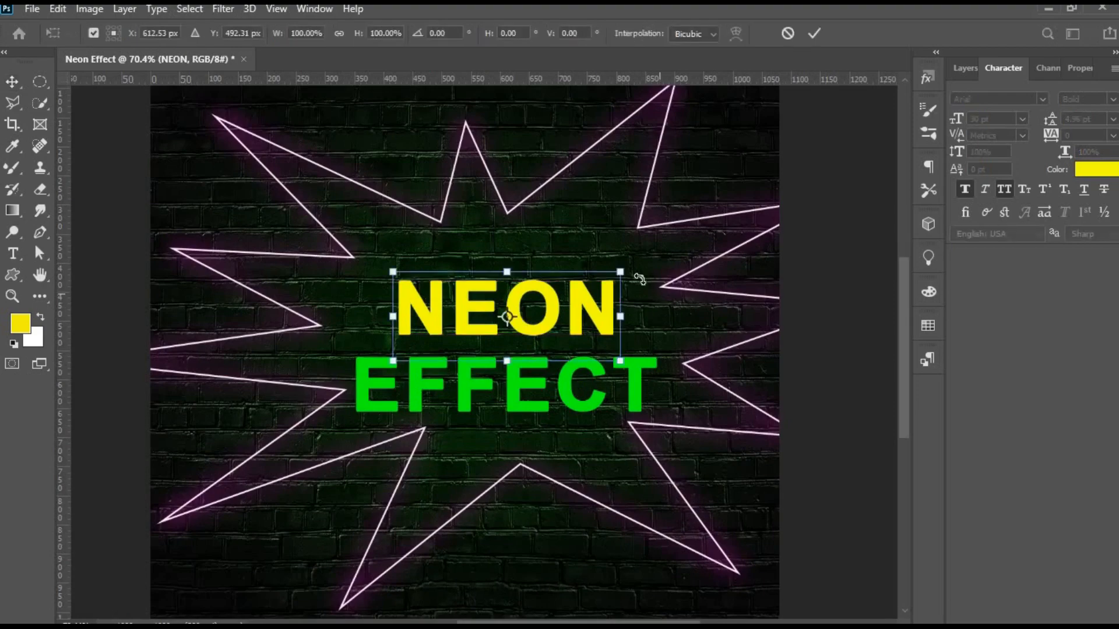
drag(630, 267, 661, 251)
key(Return)
scroll(548, 347, down, 2)
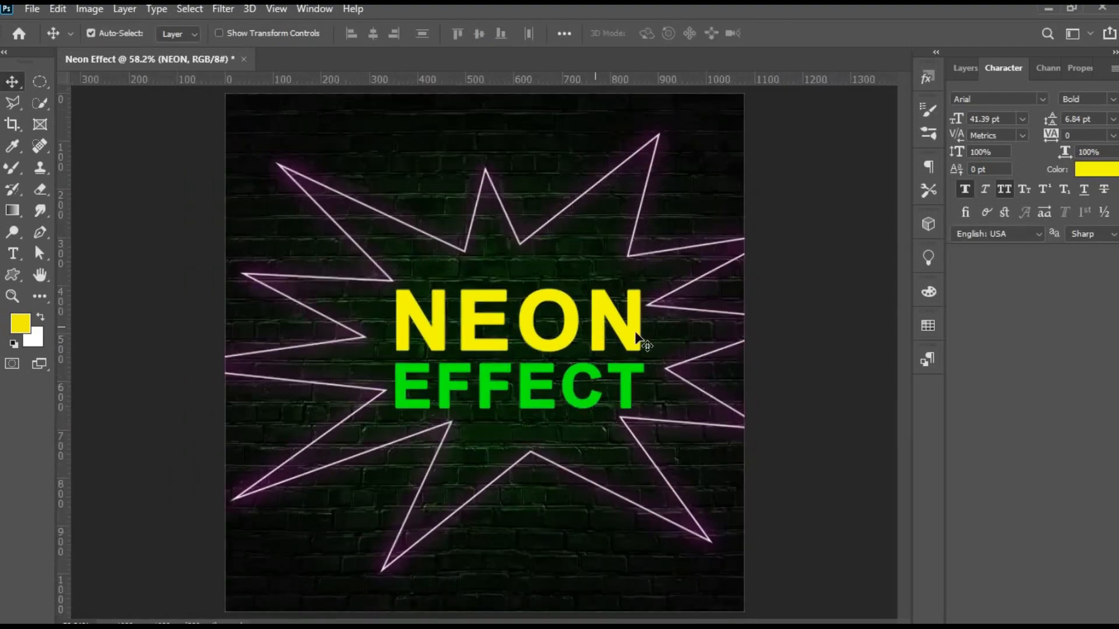
Align the NEON text horizontally and nudge it right until it sits above EFFECT.
click(373, 34)
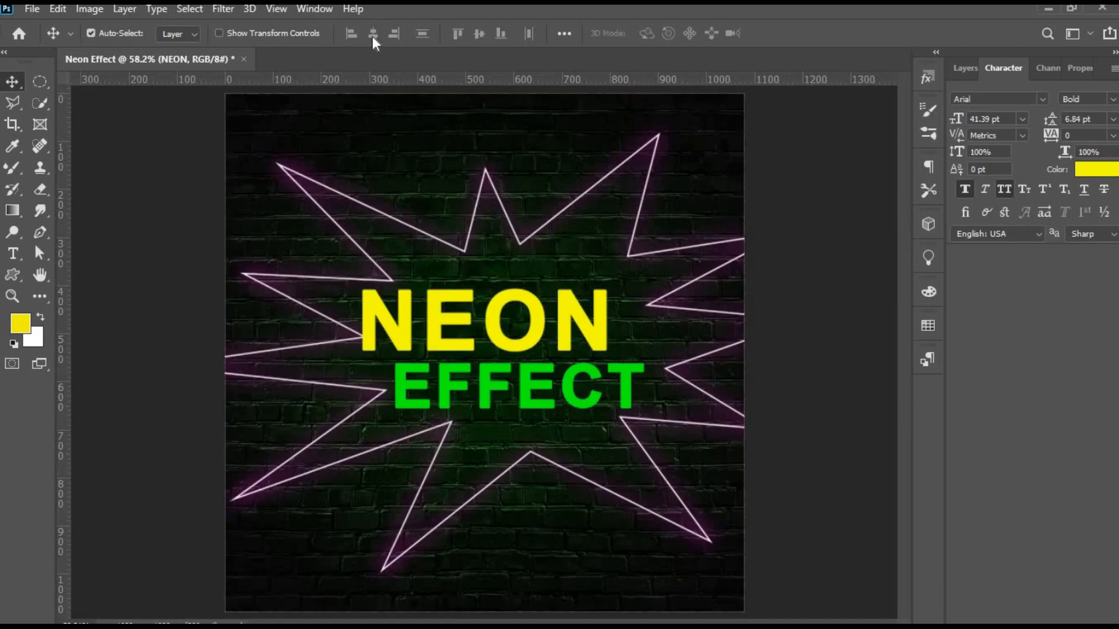
key(shift+Right)
key(shift+Right)
key(shift+Right)
key(shift+Right)
key(shift+Right)
key(shift+Right)
key(shift+Right)
key(shift+Right)
Scale the EFFECT text down about its centre to about 25.18 pt so that it is narrower than NEON.
scroll(641, 401, down, 4)
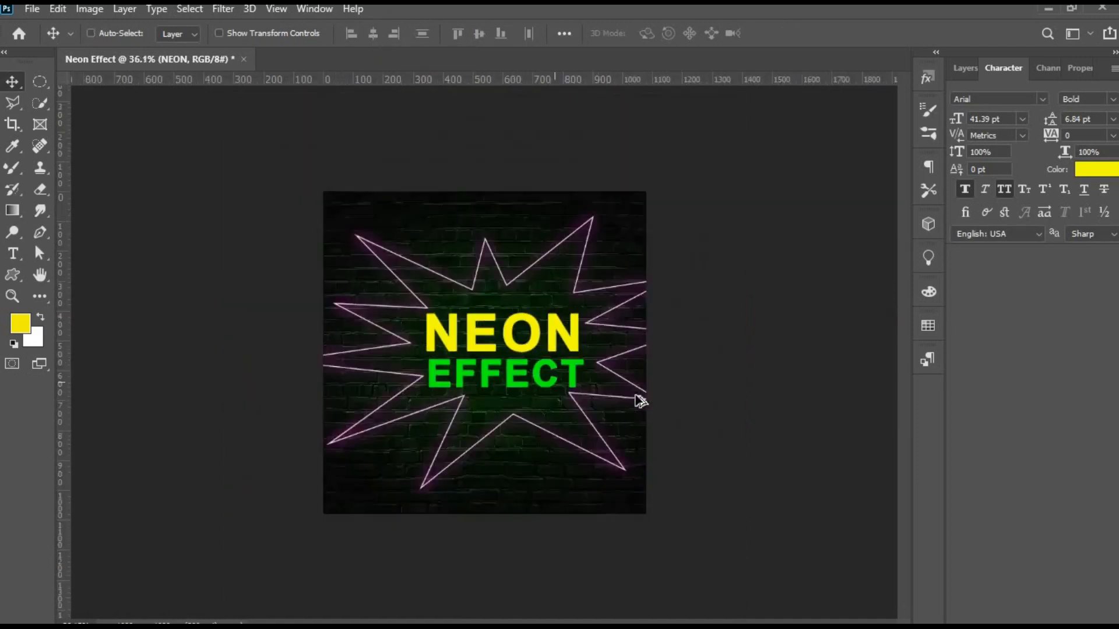
scroll(641, 401, up, 1)
ctrl+click(513, 383)
key(ctrl+t)
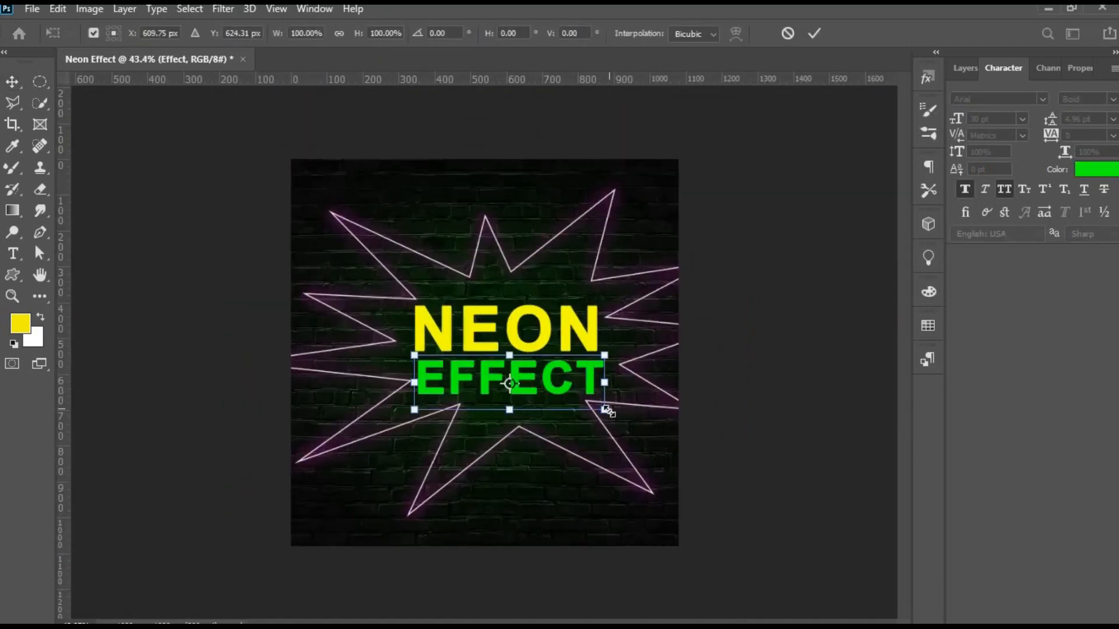
drag(605, 411, 592, 409)
key(Return)
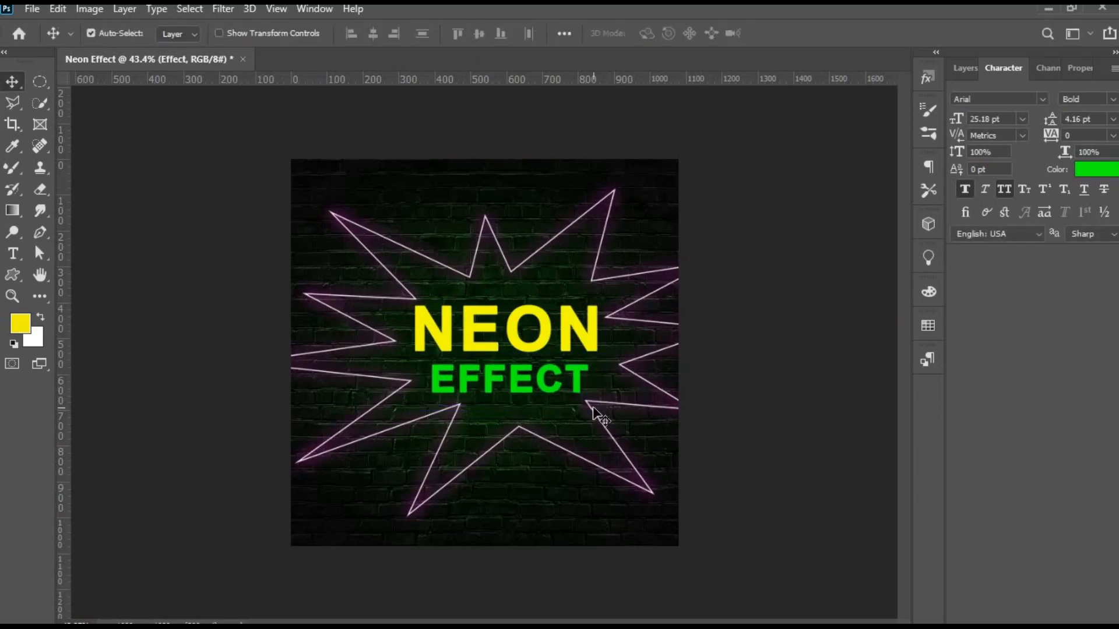
Change the colour of the letter E in NEON to white #ffffff.
scroll(694, 354, down, 2)
scroll(694, 354, up, 4)
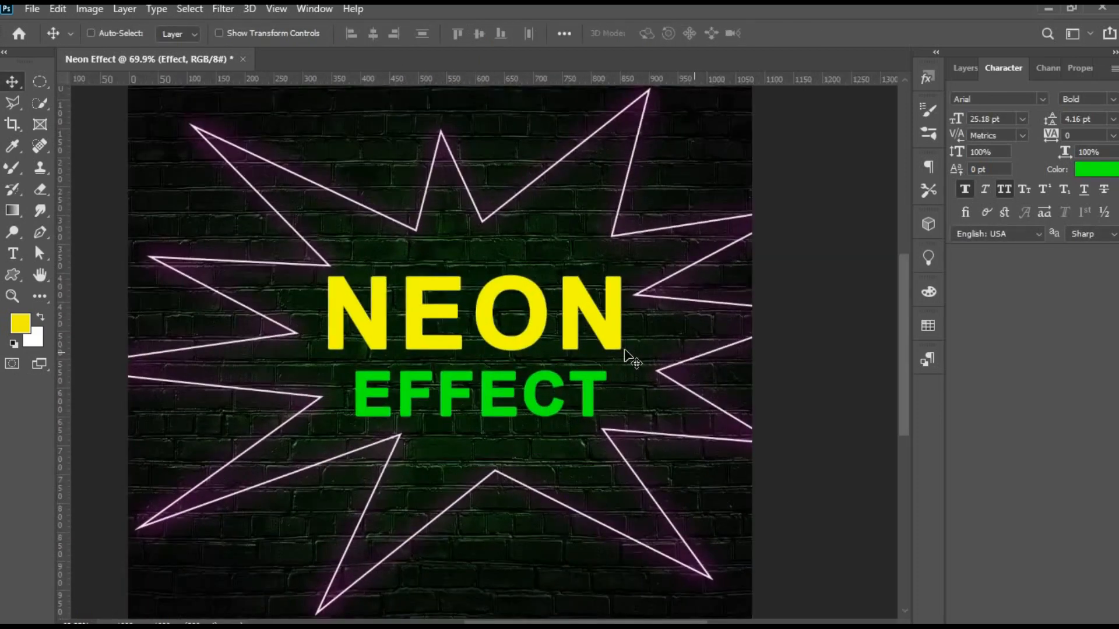
ctrl+click(411, 323)
key(t)
click(431, 308)
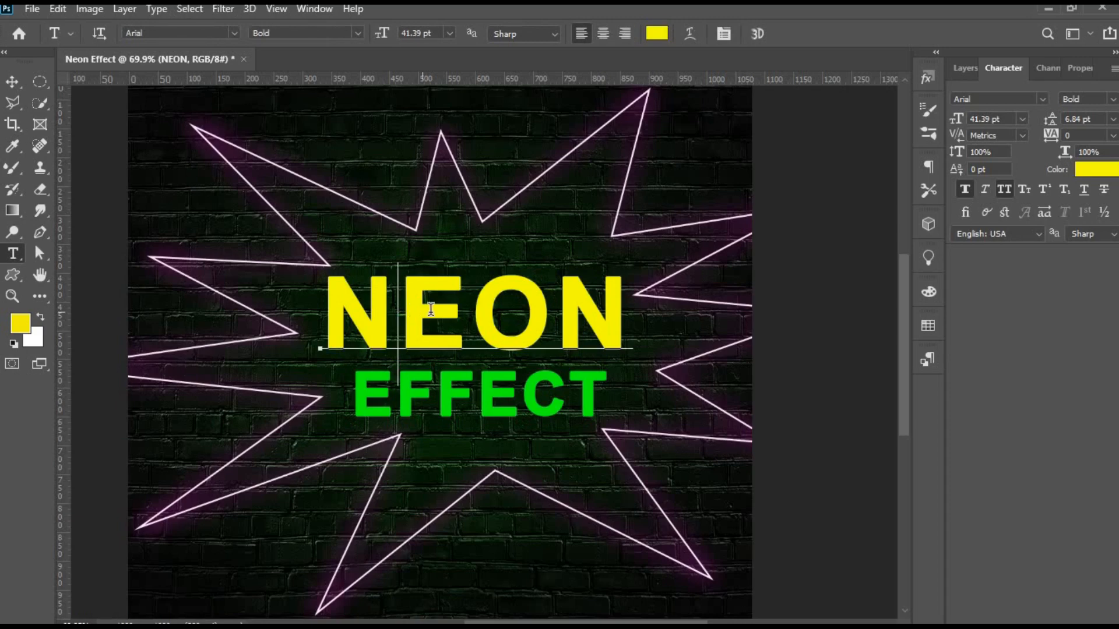
drag(432, 309, 463, 310)
click(1096, 169)
text(ffffff)
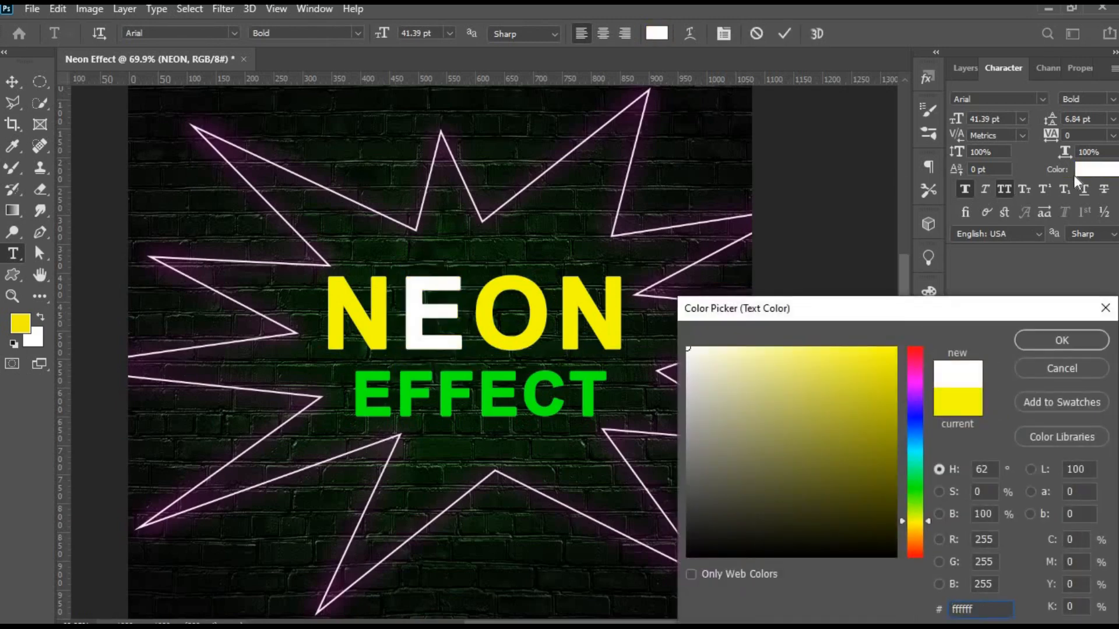
click(1062, 341)
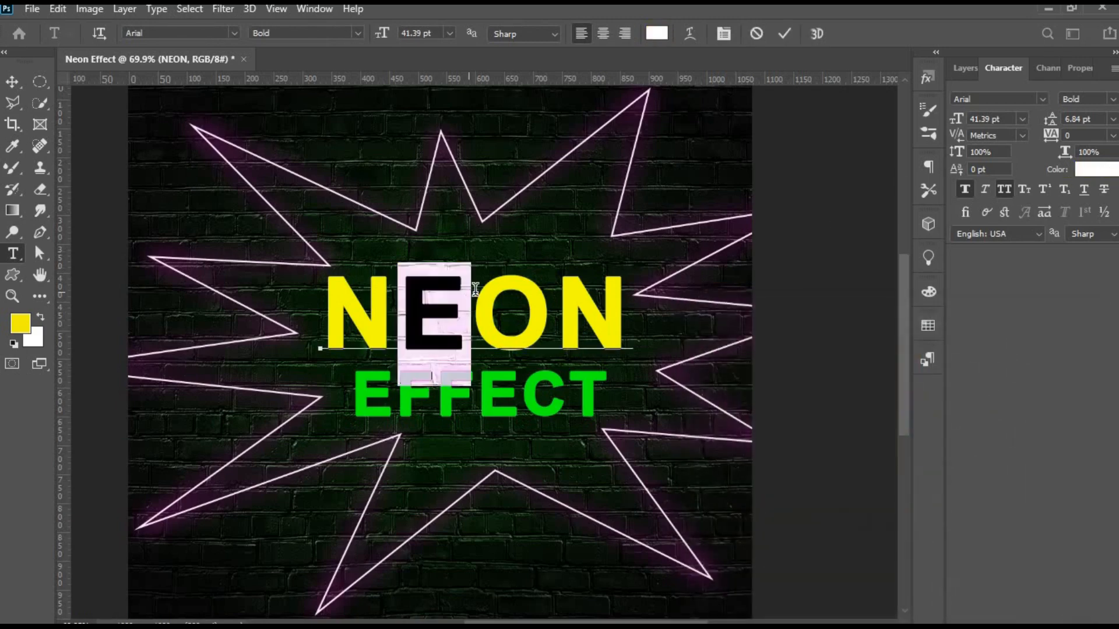
Change the colour of the letter O in NEON to magenta #ff00f0.
drag(474, 314, 557, 315)
click(1102, 172)
text(ff00f0)
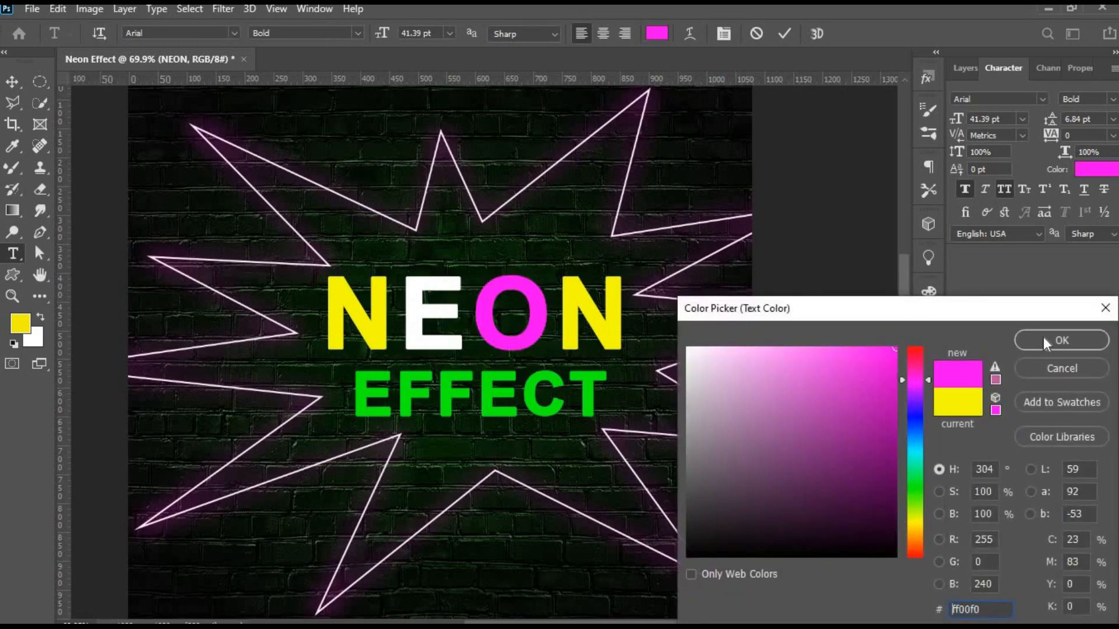
click(1048, 341)
Change the colour of the last N in NEON to green #00ff0c and finish editing the text.
drag(618, 313, 556, 314)
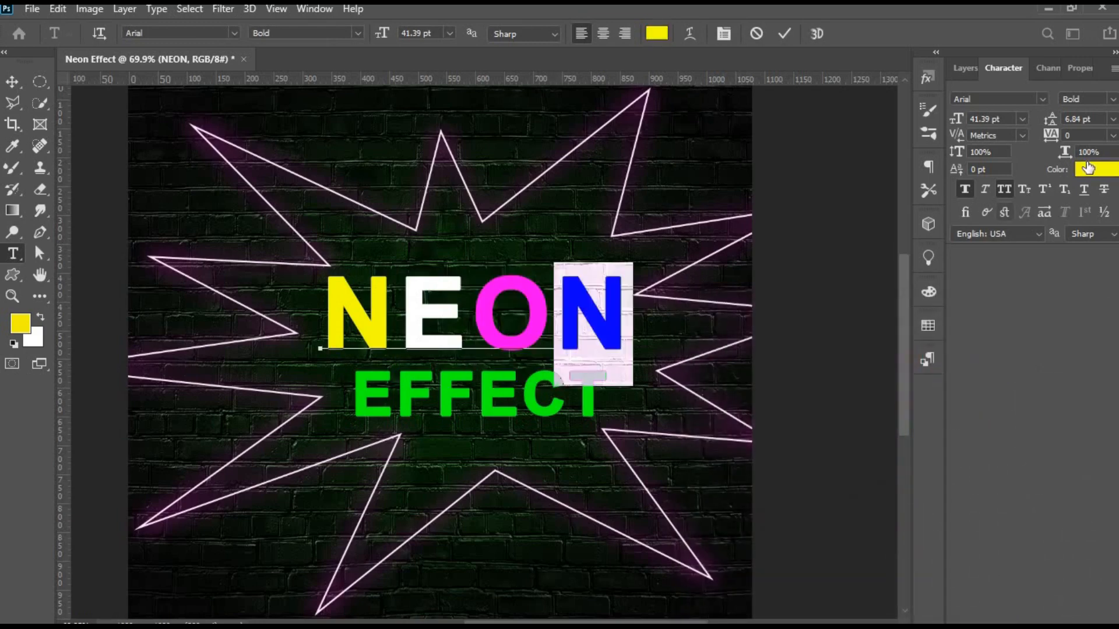
click(1097, 169)
text(00ff0c)
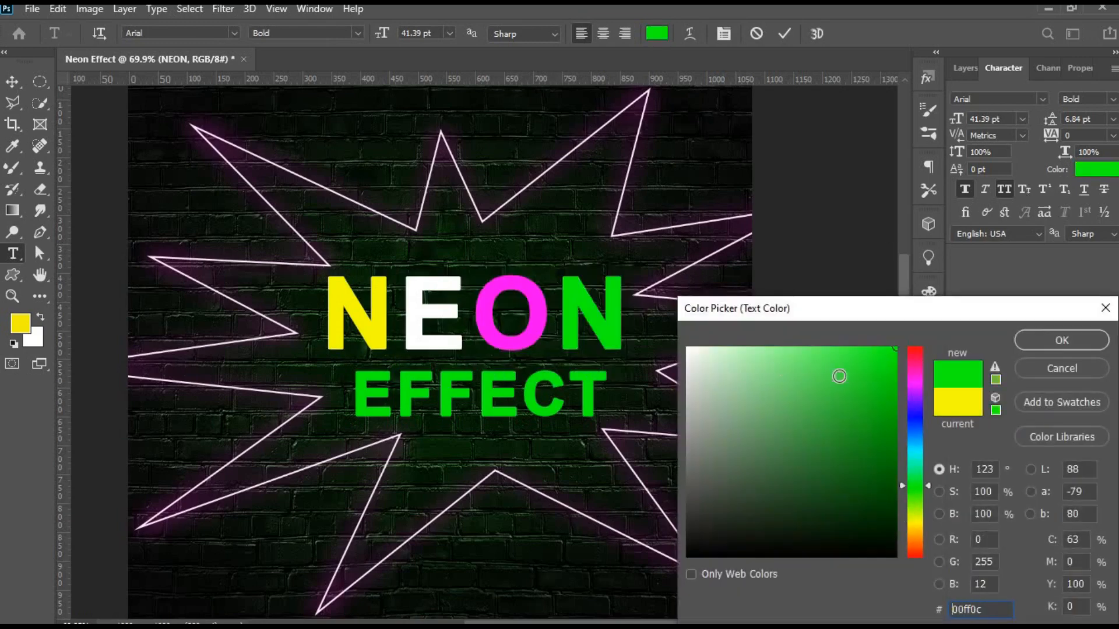
click(1055, 341)
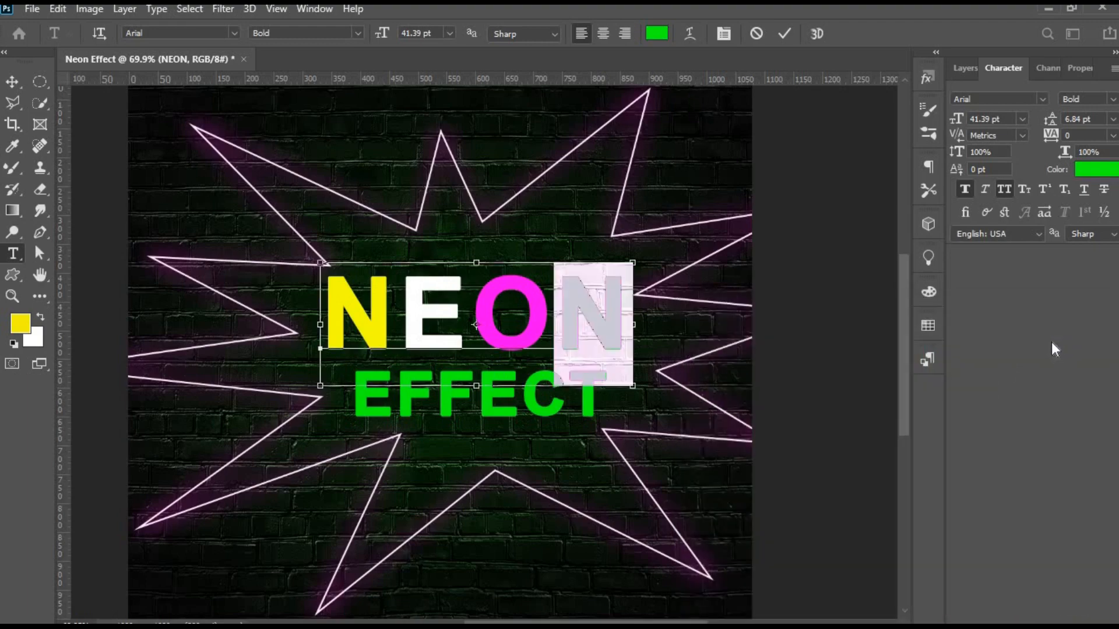
key(ctrl+Return)
key(v)
scroll(529, 411, down, 5)
scroll(529, 411, up, 6)
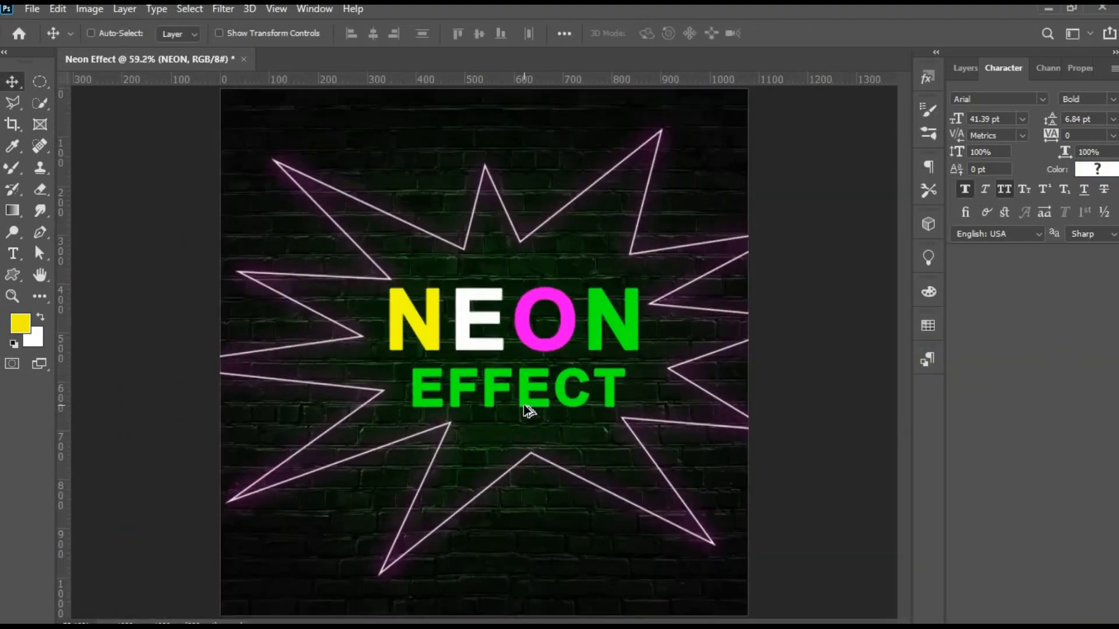
Move the starburst outline slightly left and hide it so that only the text remains on the wall.
click(512, 475)
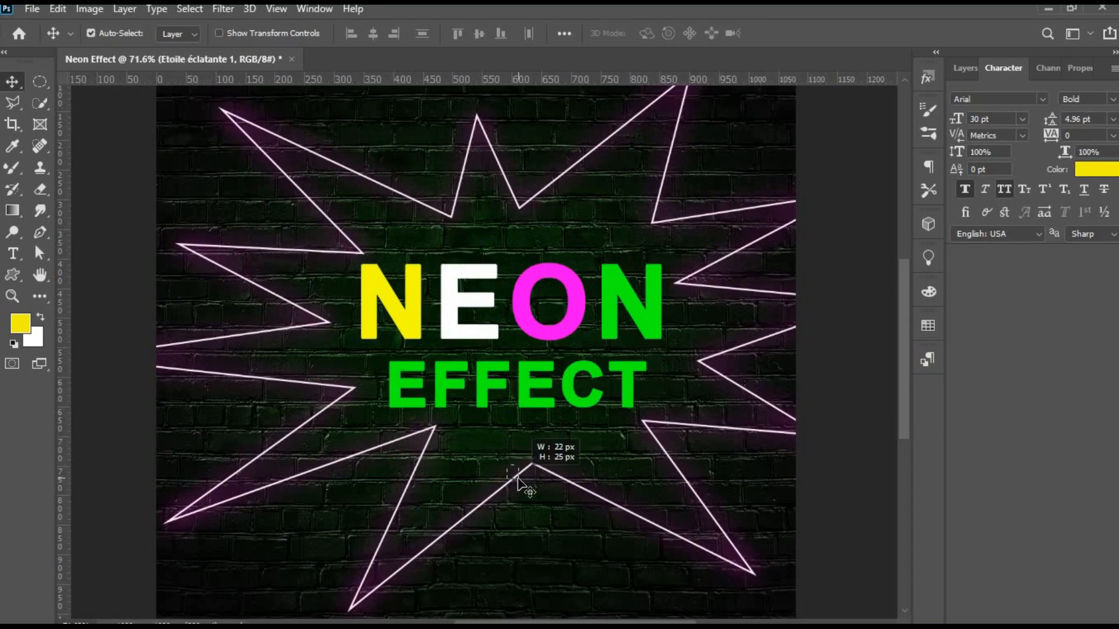
drag(536, 465, 523, 468)
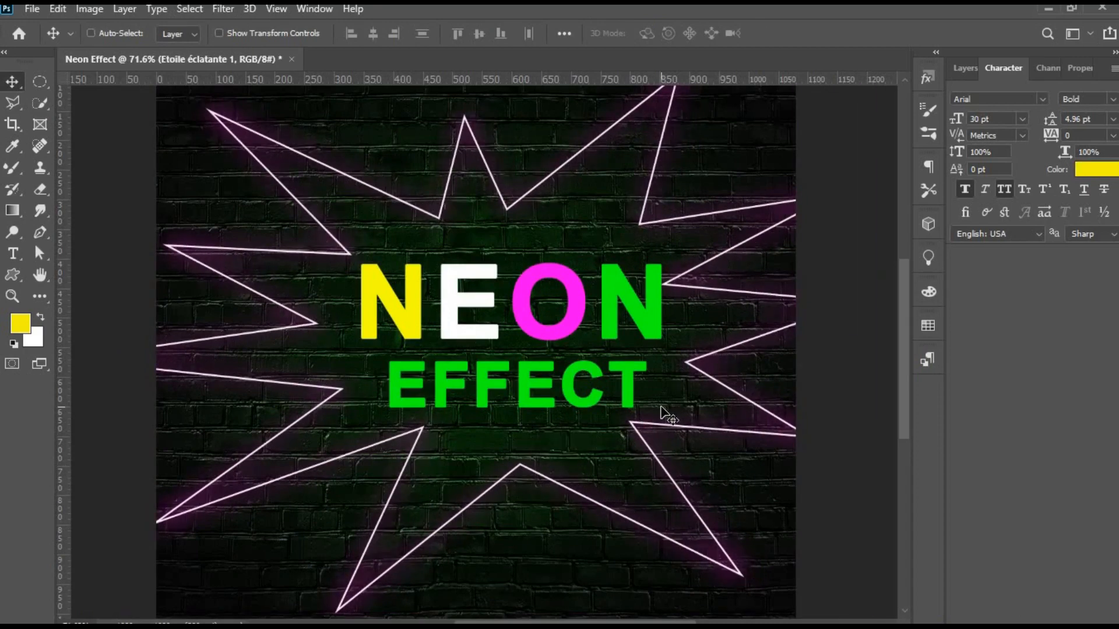
key(Delete)
scroll(600, 451, down, 4)
scroll(525, 316, up, 3)
Centre the NEON and EFFECT text lines horizontally on the whole canvas and clear the selection.
ctrl+click(504, 372)
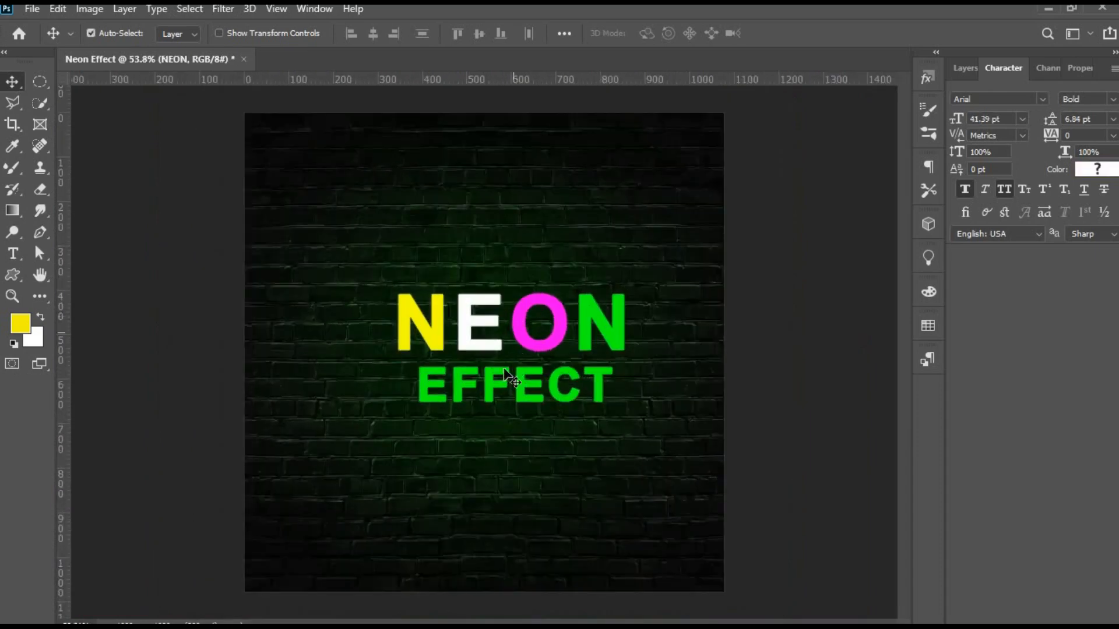
shift+click(505, 379)
key(ctrl+a)
click(372, 33)
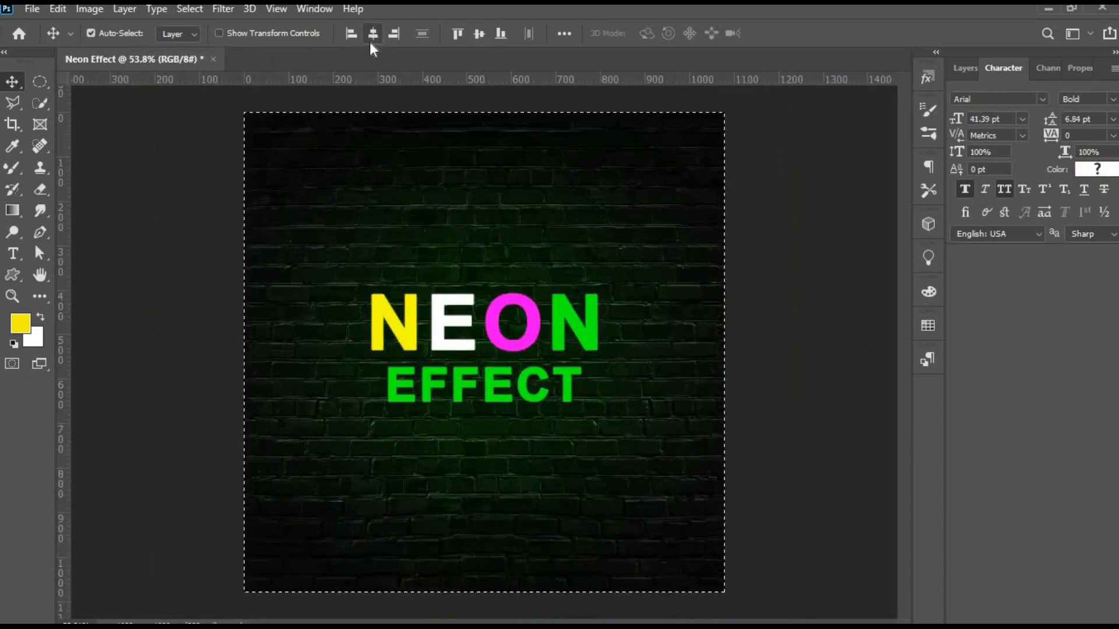
key(ctrl+d)
Enlarge the NEON and EFFECT text lines together about their common centre so that they fill more of the wall.
key(ctrl+t)
drag(607, 402, 629, 440)
key(Return)
scroll(512, 412, down, 3)
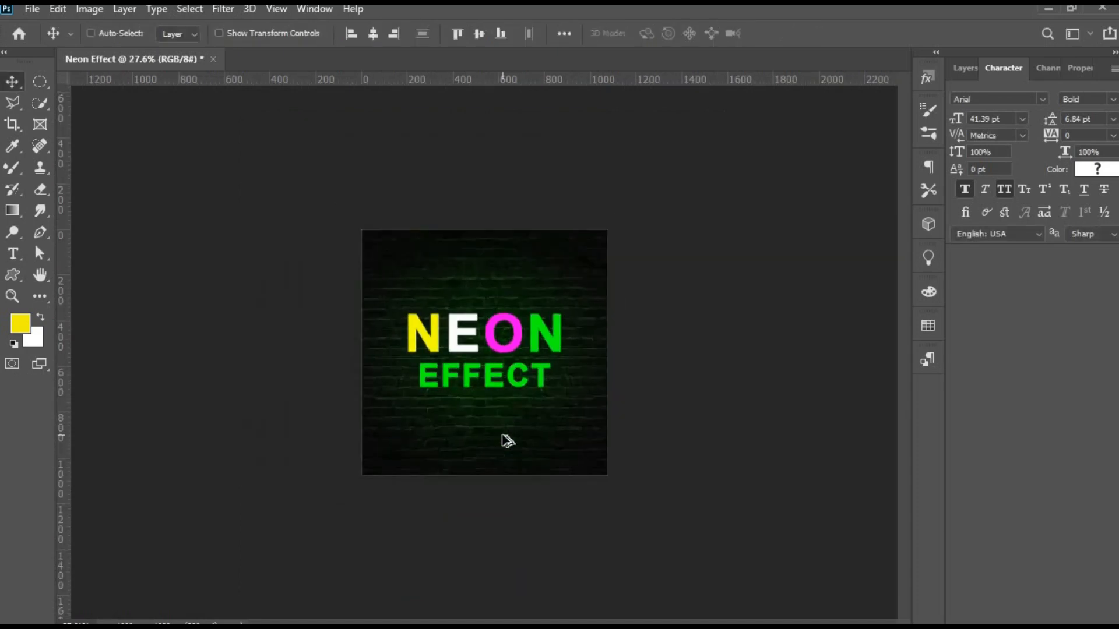
scroll(506, 441, up, 5)
Add a Stroke effect to the NEON text layer and change the stroke colour to white.
ctrl+click(507, 463)
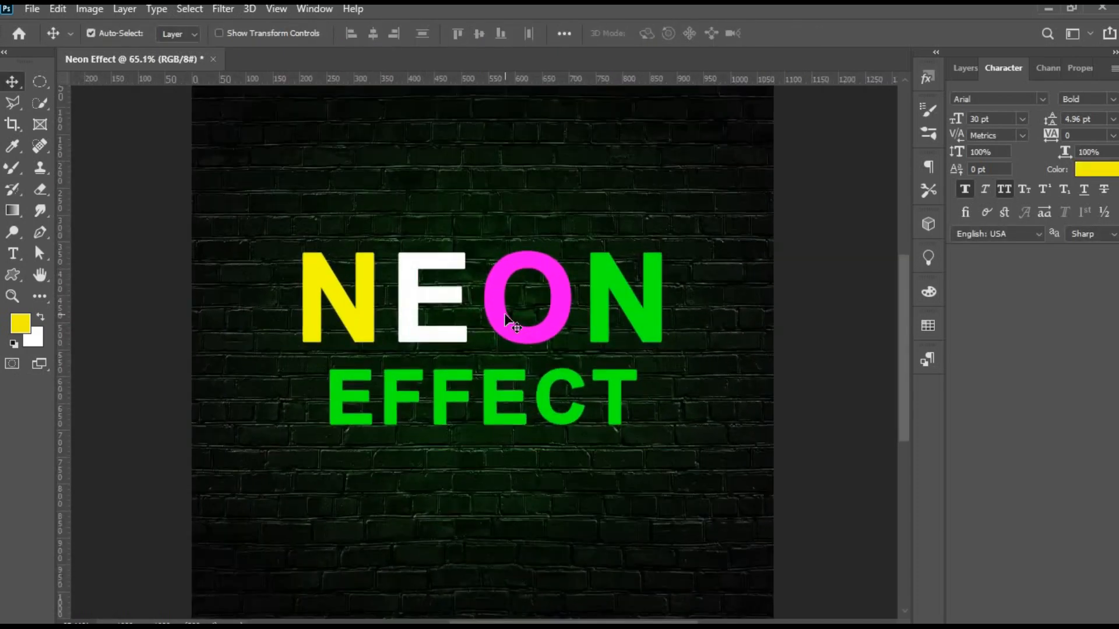
click(960, 66)
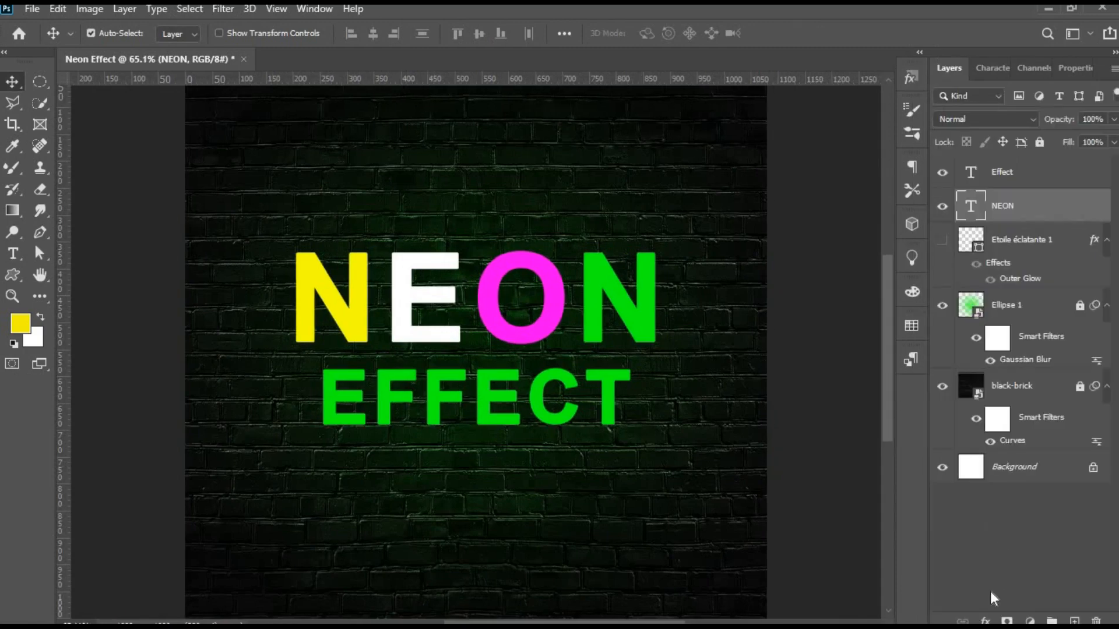
click(985, 621)
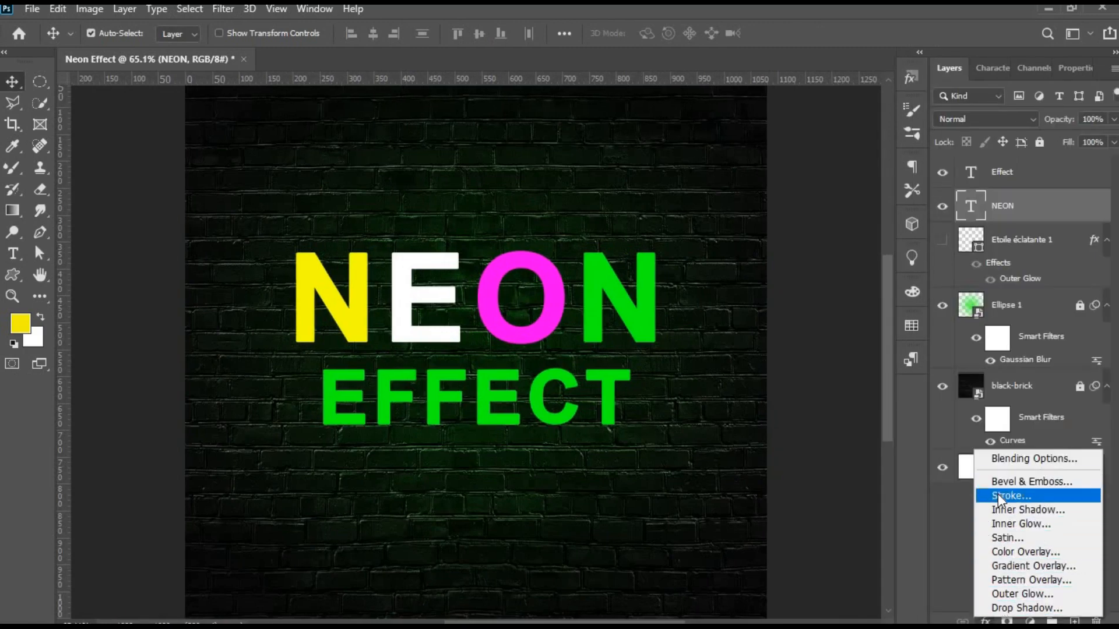
click(997, 496)
click(745, 367)
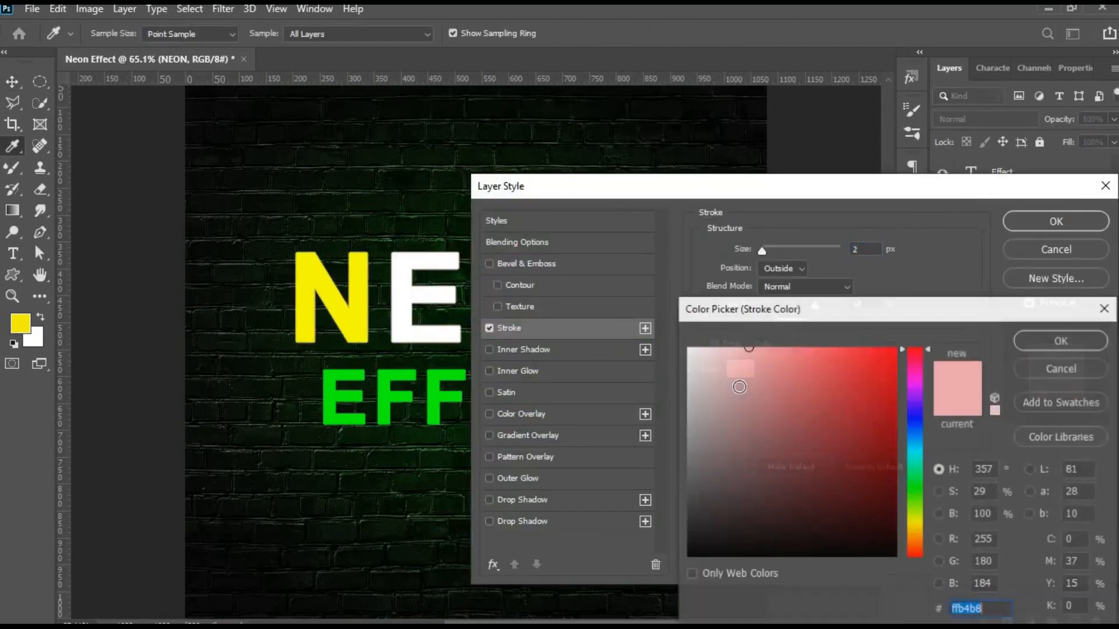
click(1069, 336)
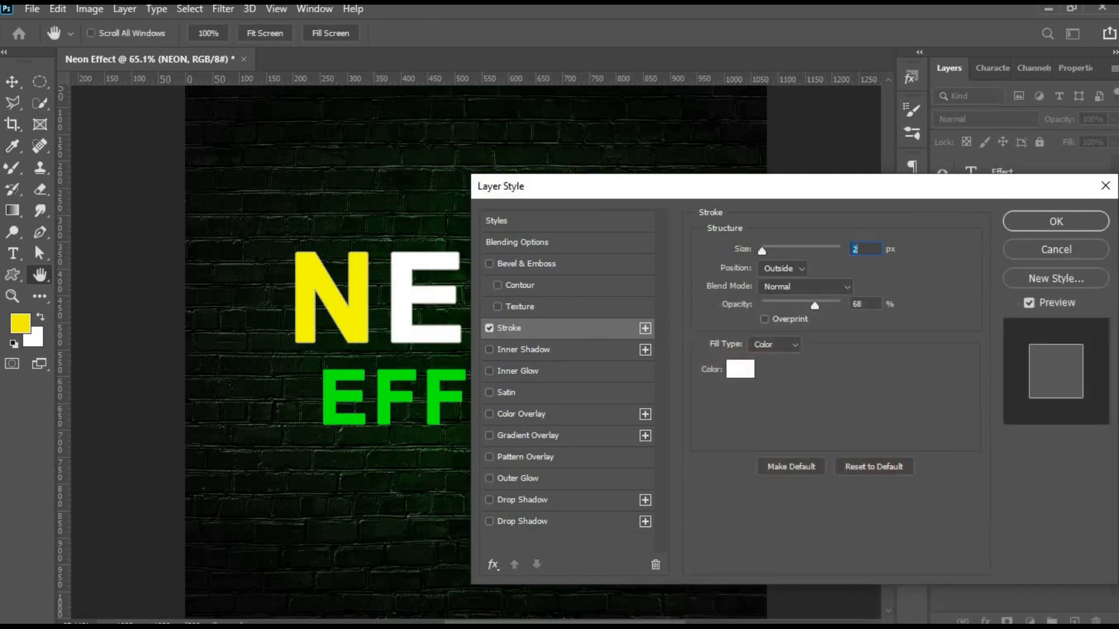
Set the NEON stroke's size to 4 px and its opacity to 100%, and apply the effect.
key(Up)
key(Up)
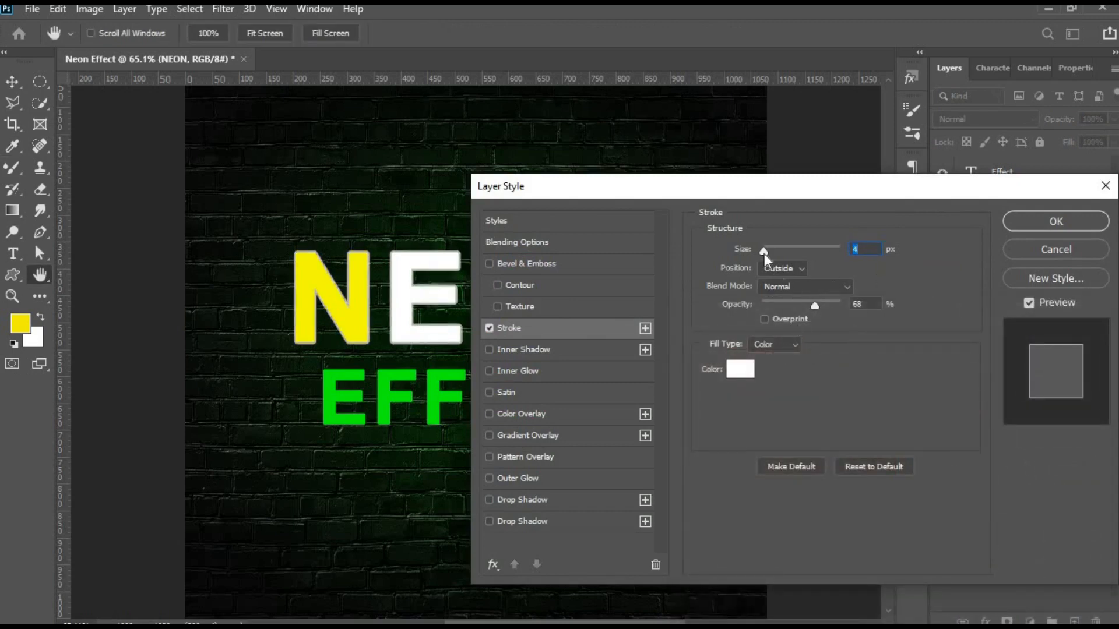
drag(815, 306, 856, 309)
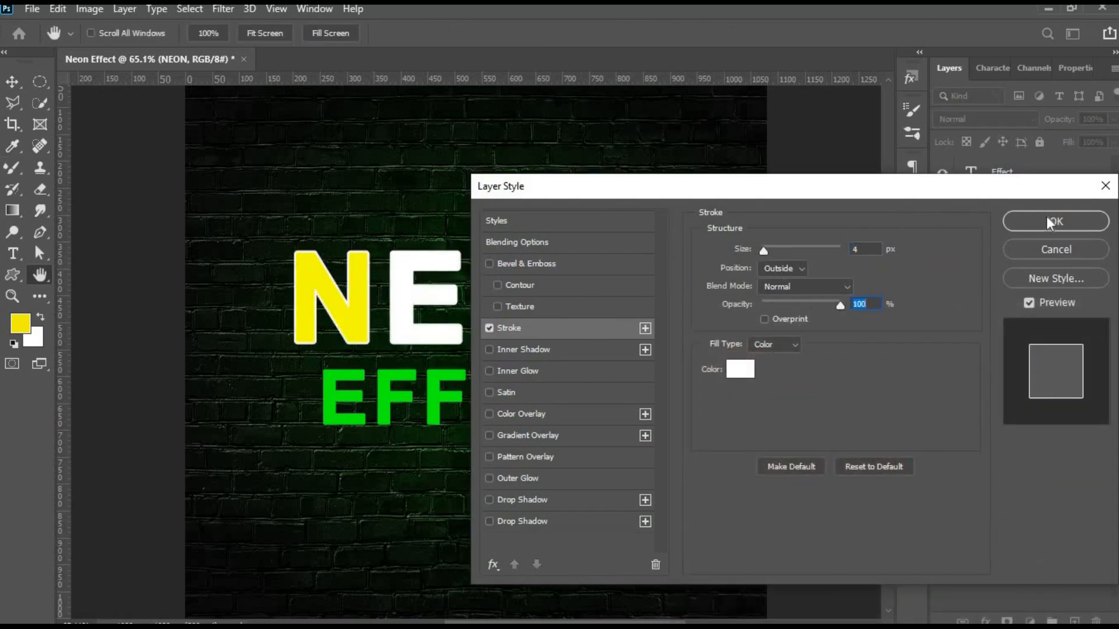
click(1048, 221)
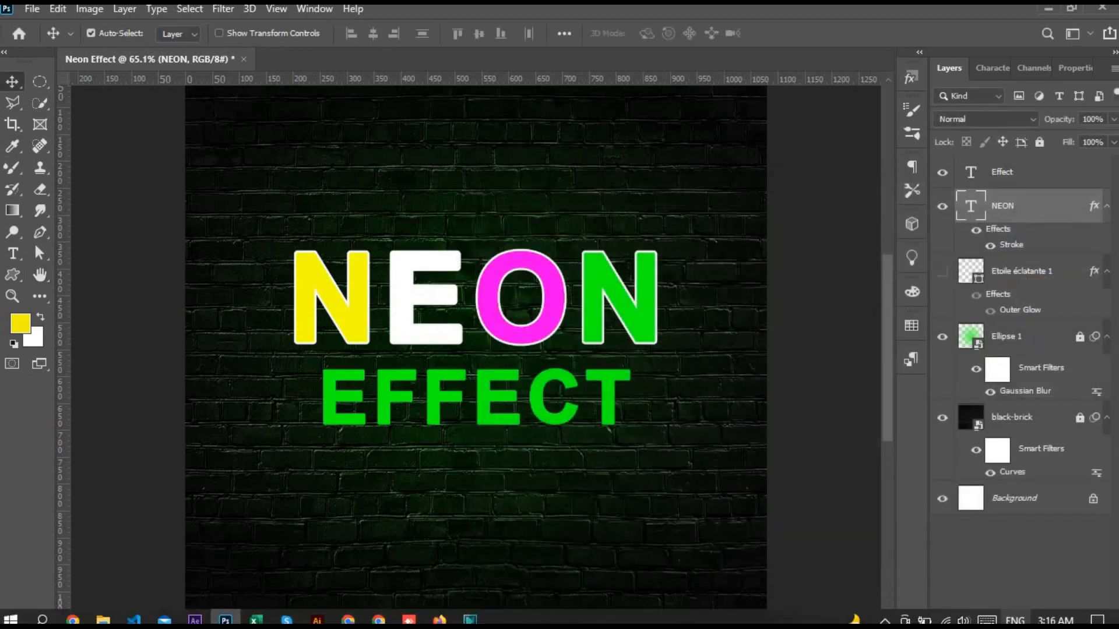
Add an Outer Glow effect to the NEON text layer with a size of 250 px and an opacity of 34%.
click(984, 621)
click(1002, 598)
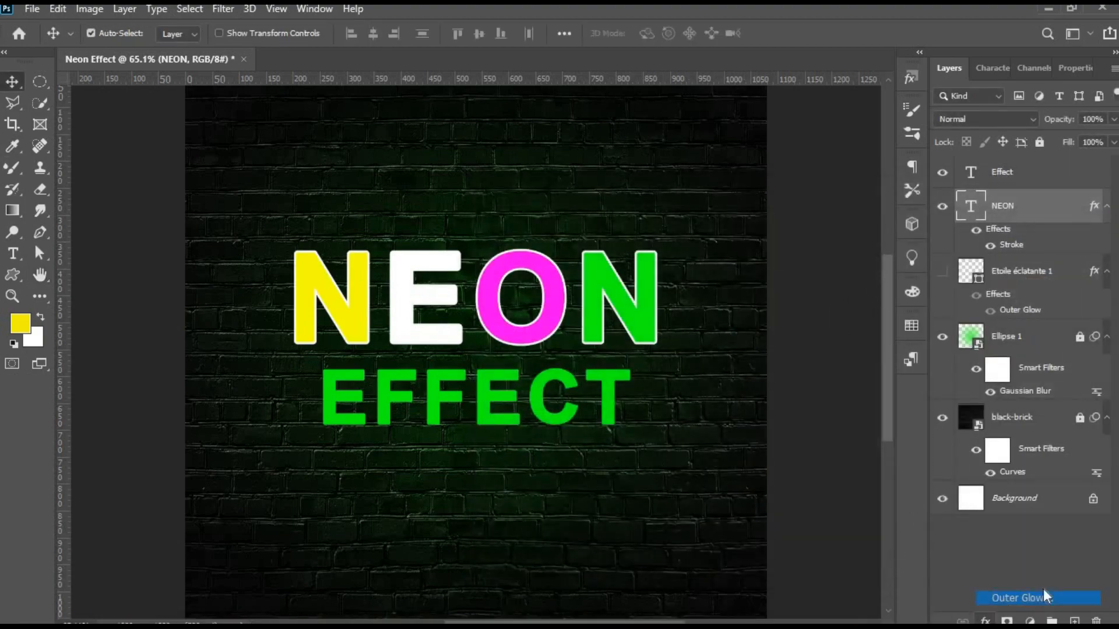
drag(710, 209, 955, 178)
drag(1062, 242, 1038, 243)
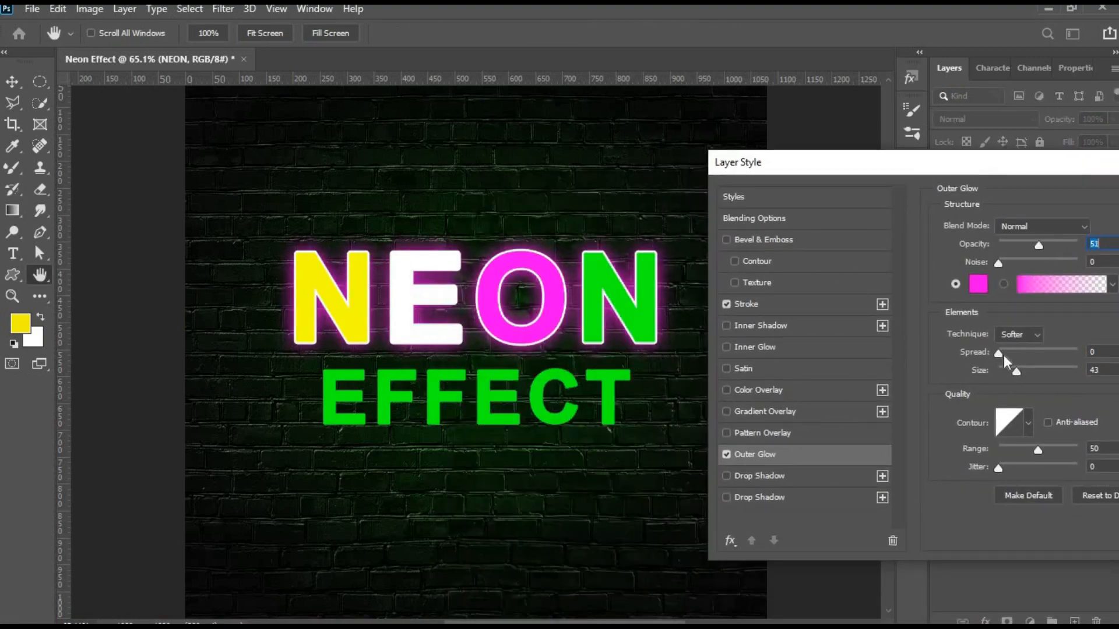
mouse_move(1028, 373)
mouse_down()
mouse_move(1037, 368)
mouse_move(1023, 367)
mouse_up()
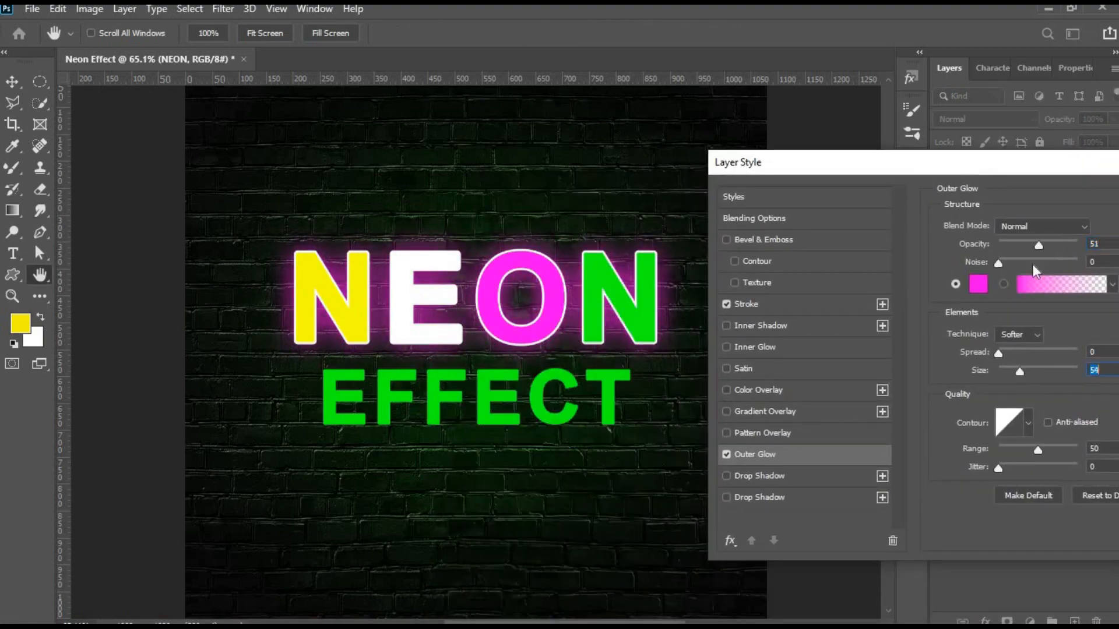
drag(1038, 245, 1066, 243)
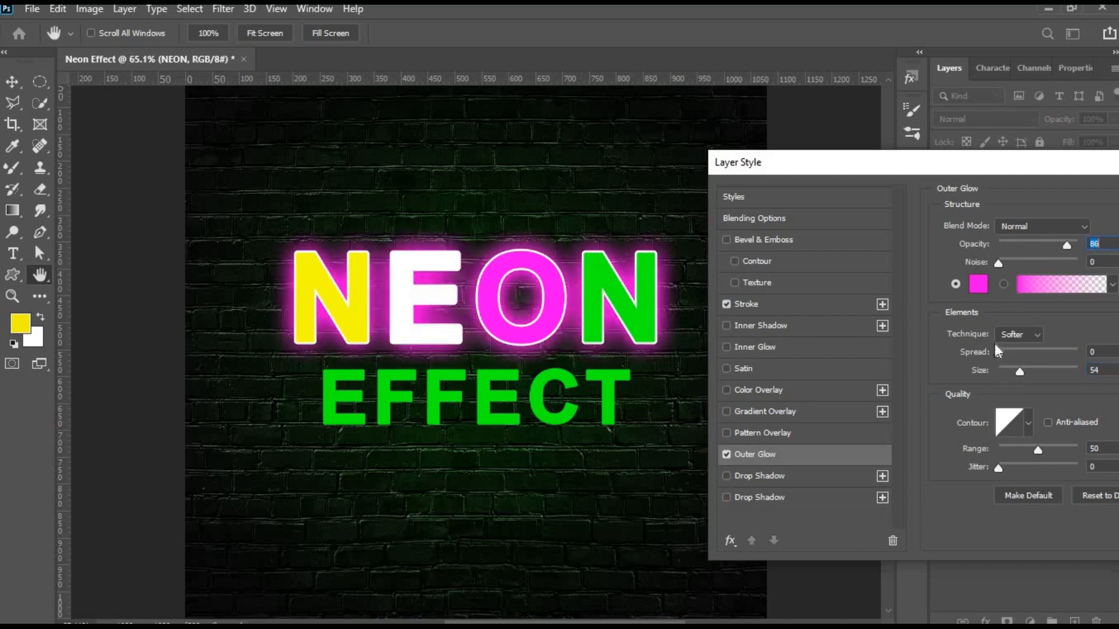
mouse_move(1023, 372)
mouse_down()
mouse_move(1092, 375)
mouse_move(1026, 383)
mouse_up()
drag(1064, 245, 1005, 244)
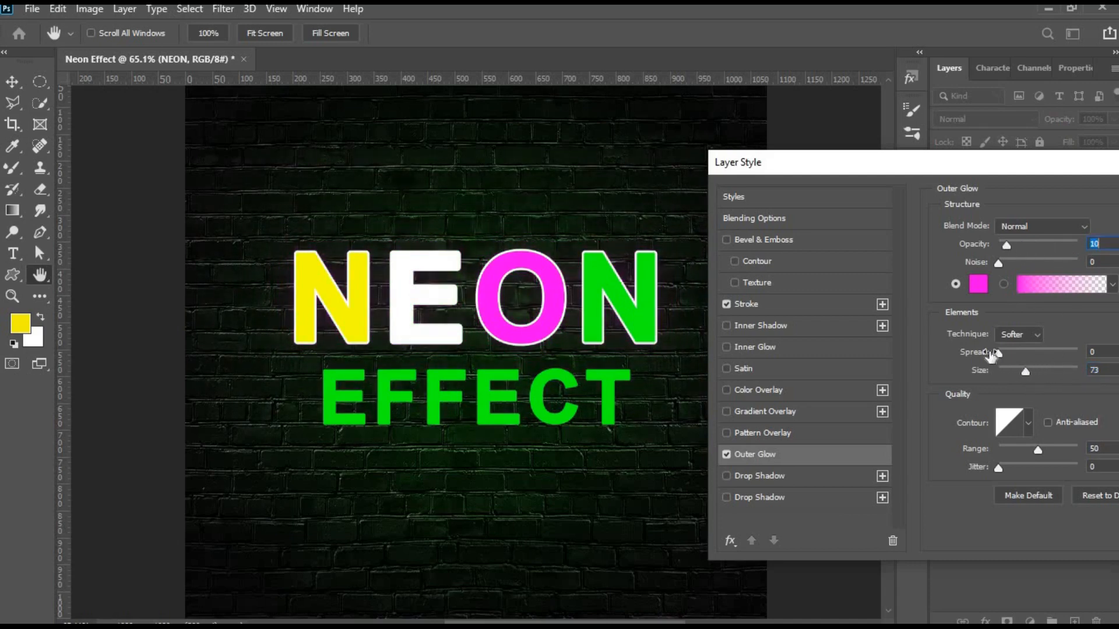
drag(1025, 372, 1024, 372)
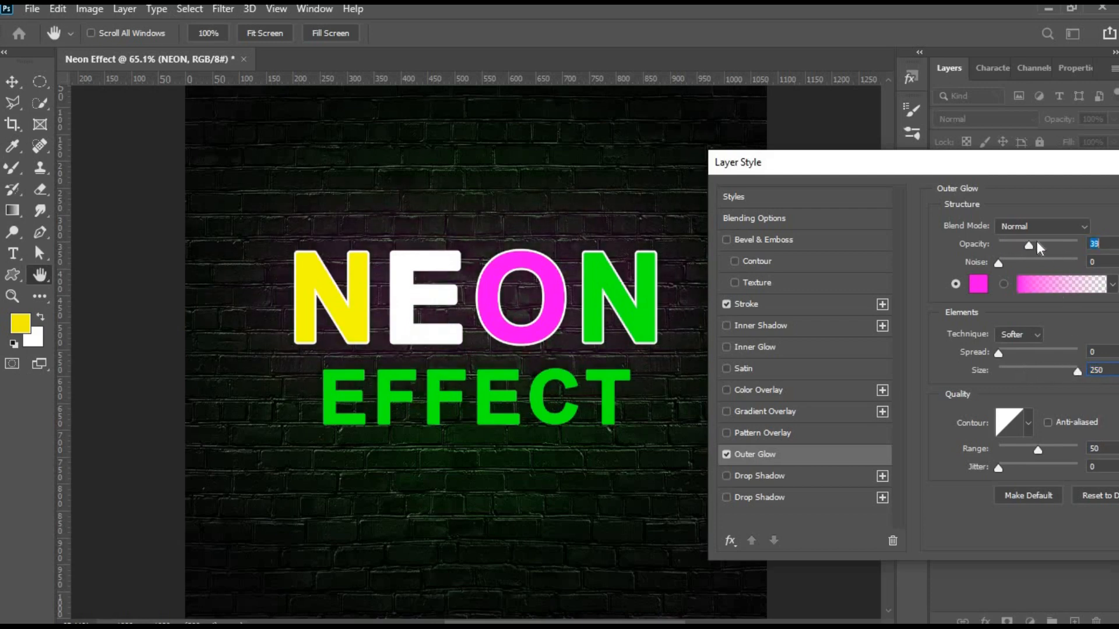
drag(1037, 242, 1028, 243)
mouse_move(1028, 244)
mouse_down()
mouse_move(1037, 243)
mouse_move(1025, 244)
mouse_up()
Change the NEON outer glow's colour to the green sampled from the EFFECT text.
drag(990, 158, 966, 366)
drag(972, 326, 989, 314)
click(983, 384)
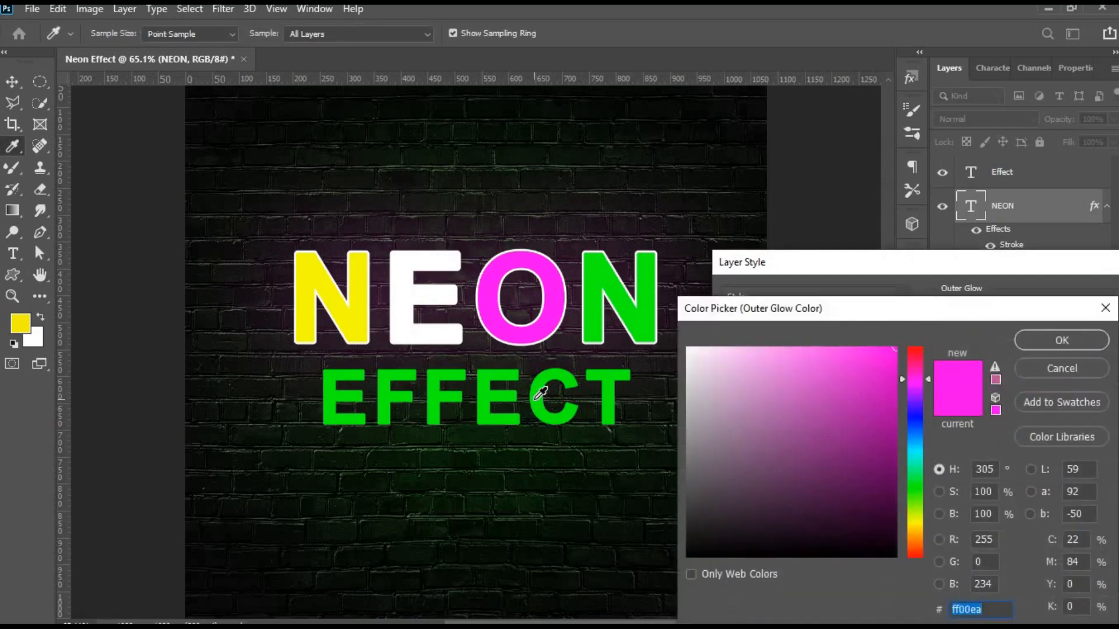
click(549, 396)
drag(935, 313, 859, 321)
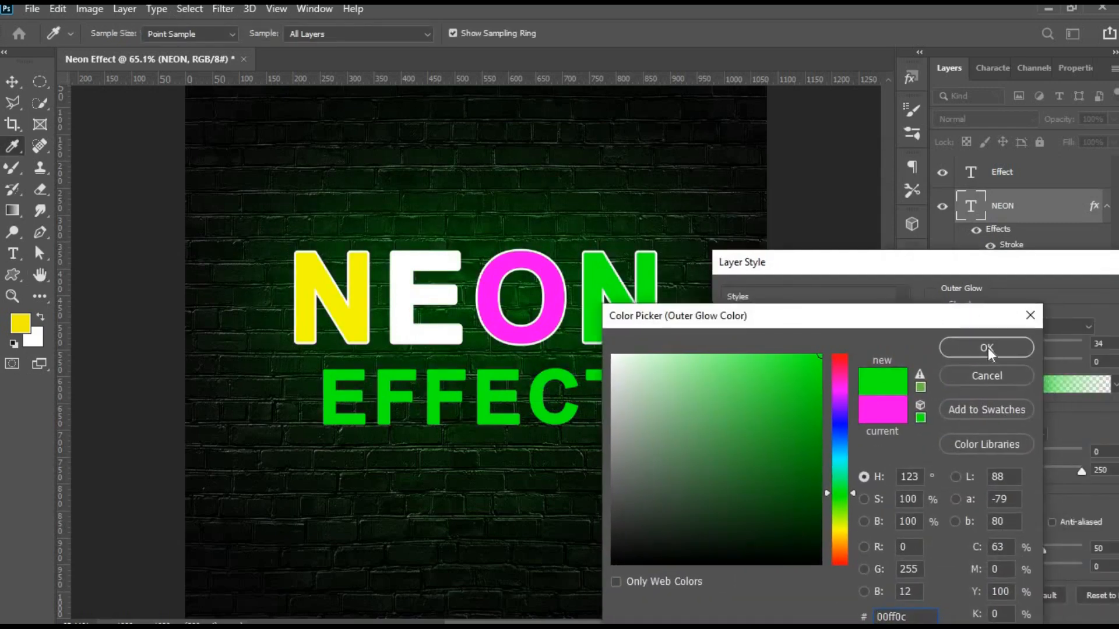
click(986, 347)
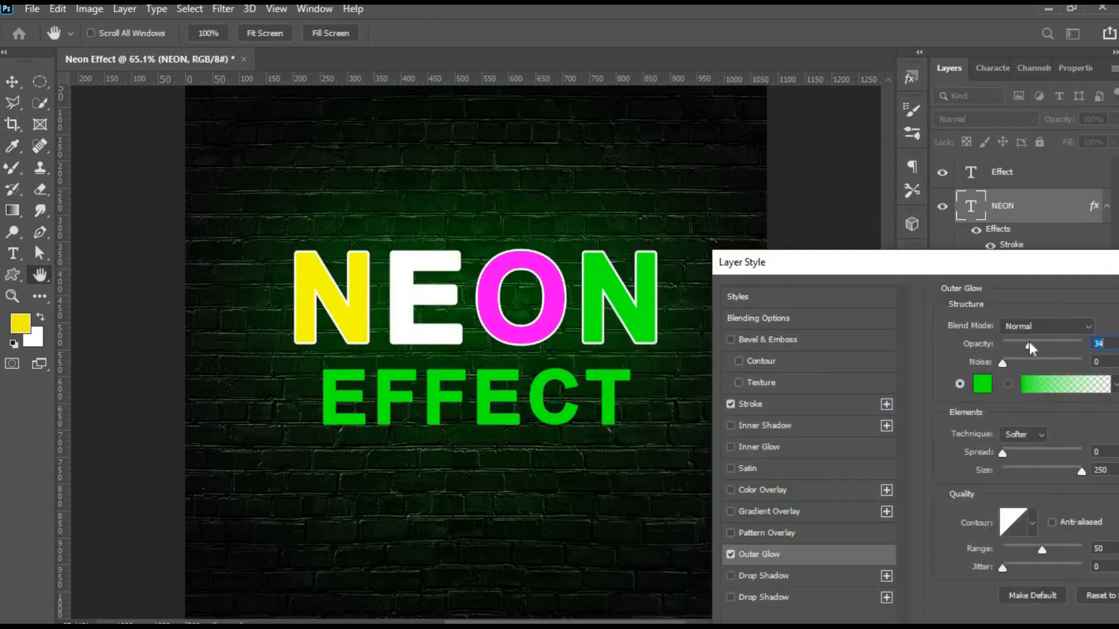
Reduce the NEON outer glow's opacity to 14% and apply the effect.
drag(1029, 344, 1016, 344)
drag(1002, 268, 872, 268)
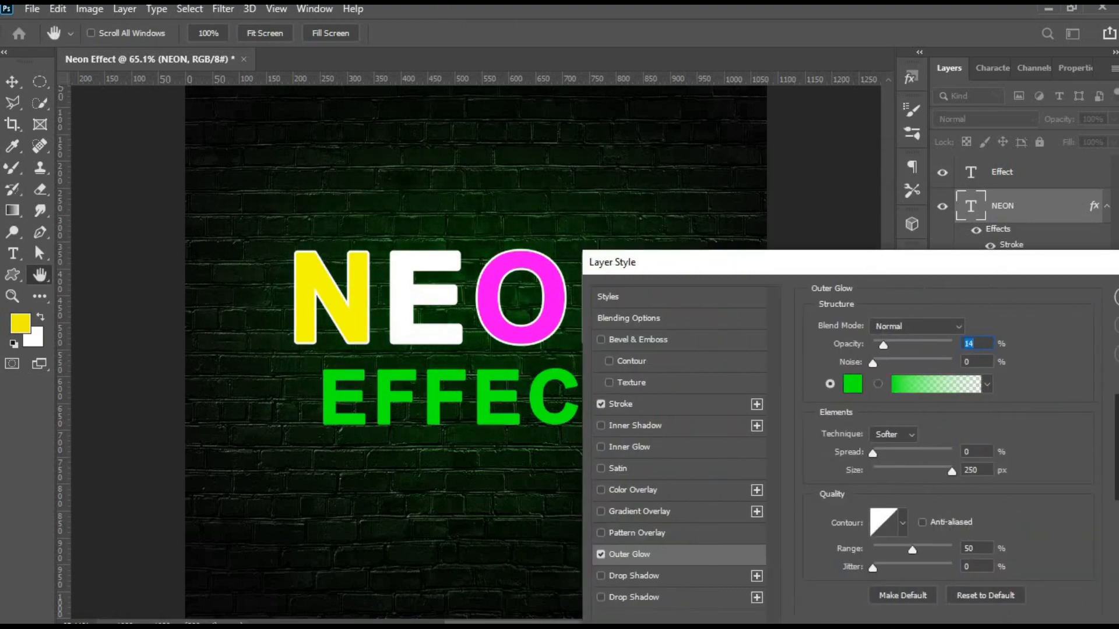
key(Return)
scroll(512, 412, down, 5)
scroll(519, 417, up, 5)
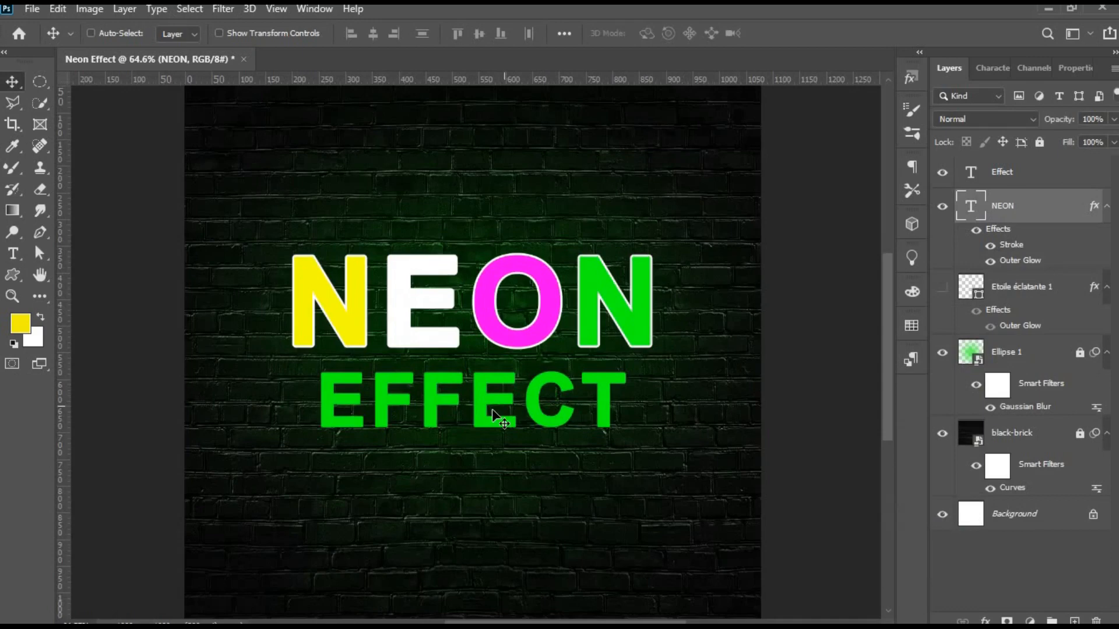
Add an Outer Glow effect to the EFFECT text layer and apply it with the settings already in place.
click(527, 418)
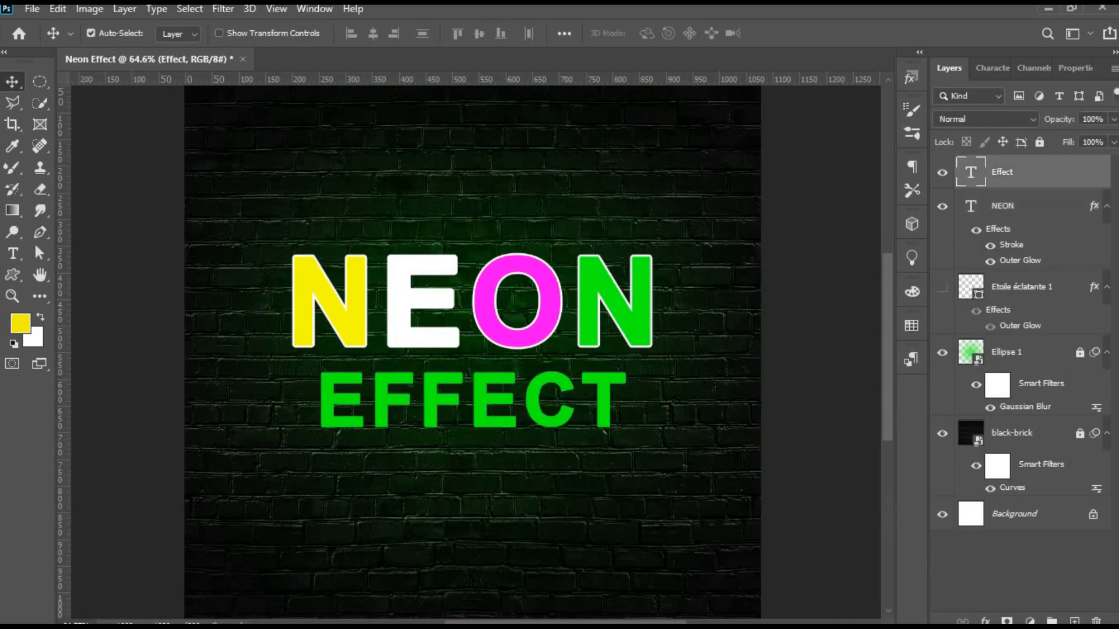
click(814, 499)
click(600, 392)
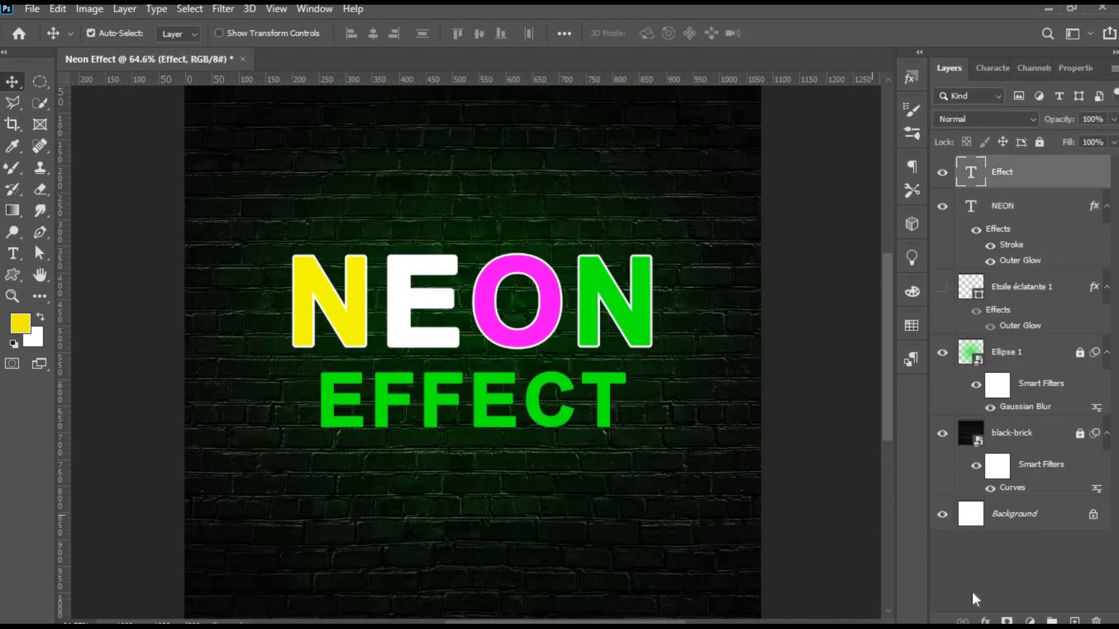
click(985, 620)
click(1015, 593)
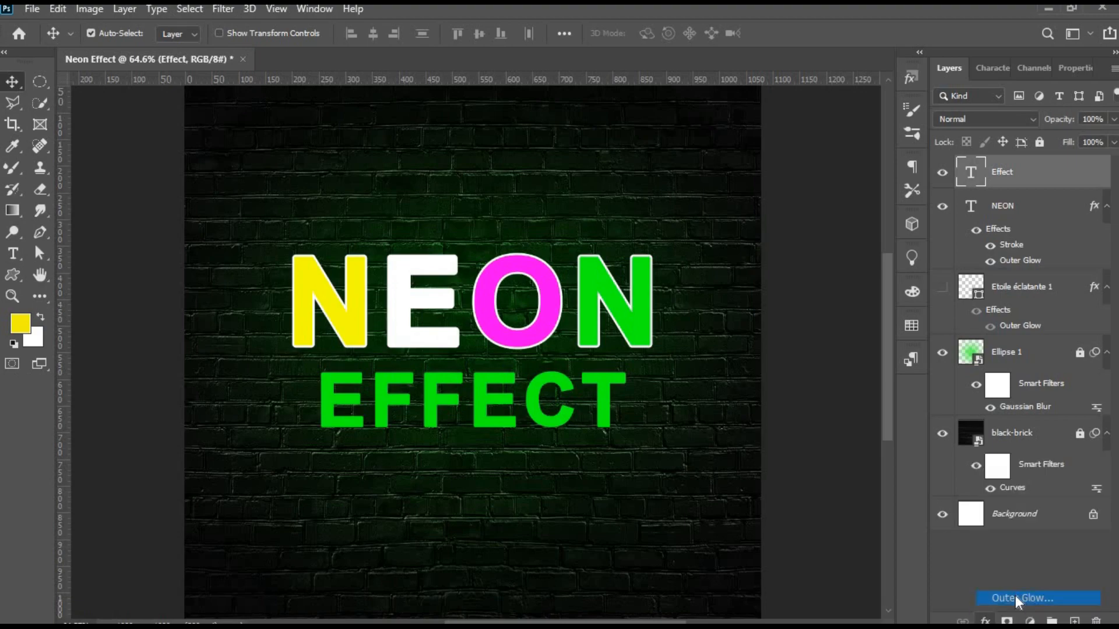
click(1084, 264)
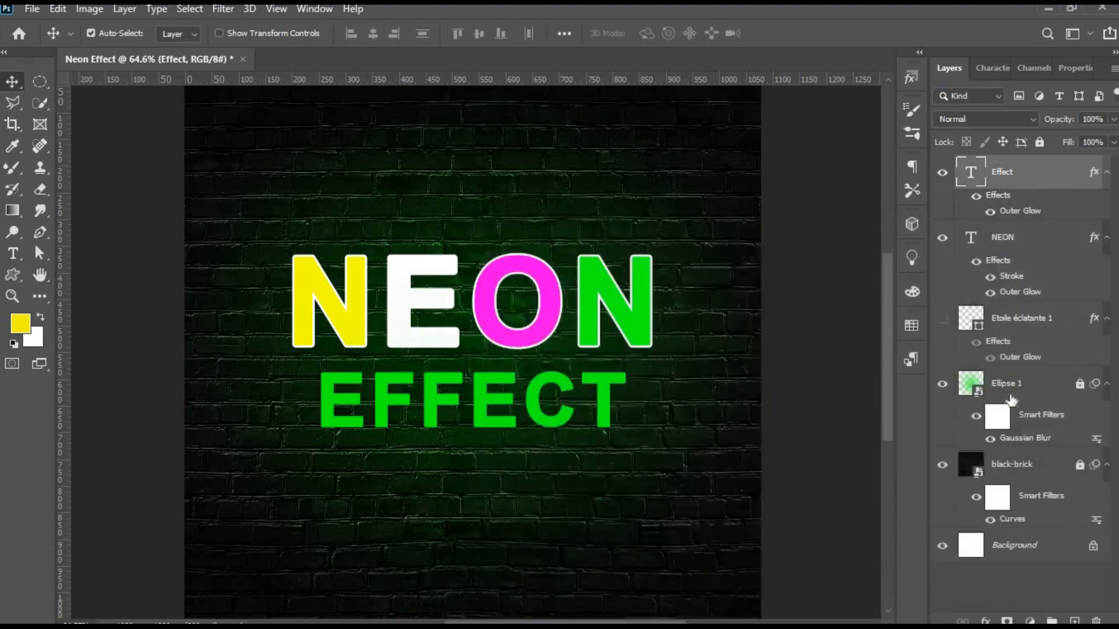
Add a white 4 px Stroke effect at 100% opacity to the EFFECT text layer.
click(985, 620)
click(1007, 493)
drag(878, 230, 827, 191)
click(733, 366)
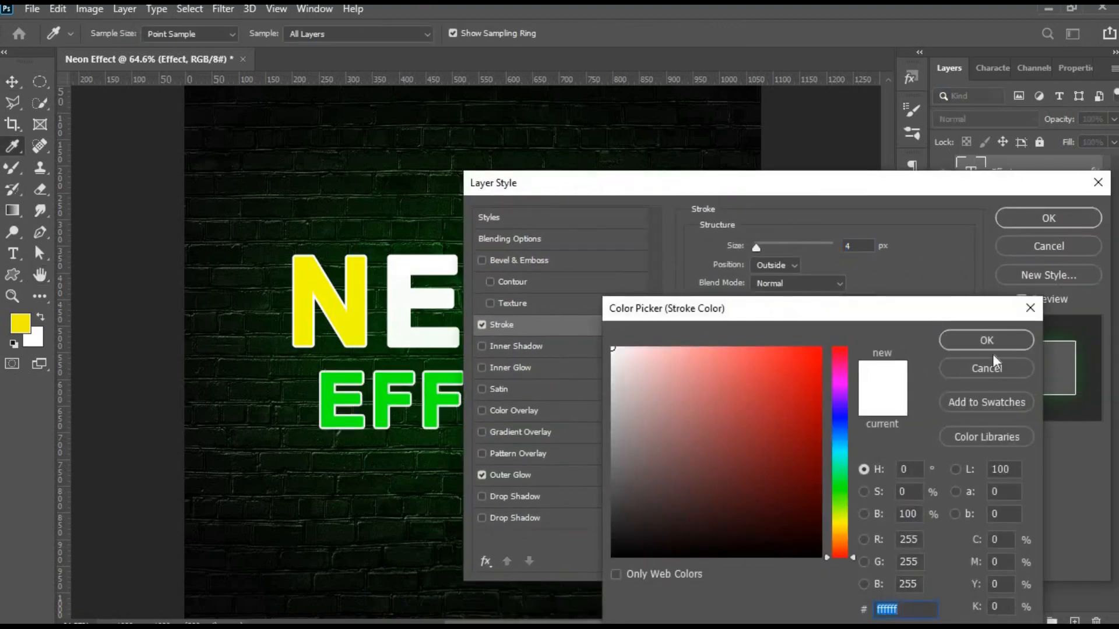
click(988, 338)
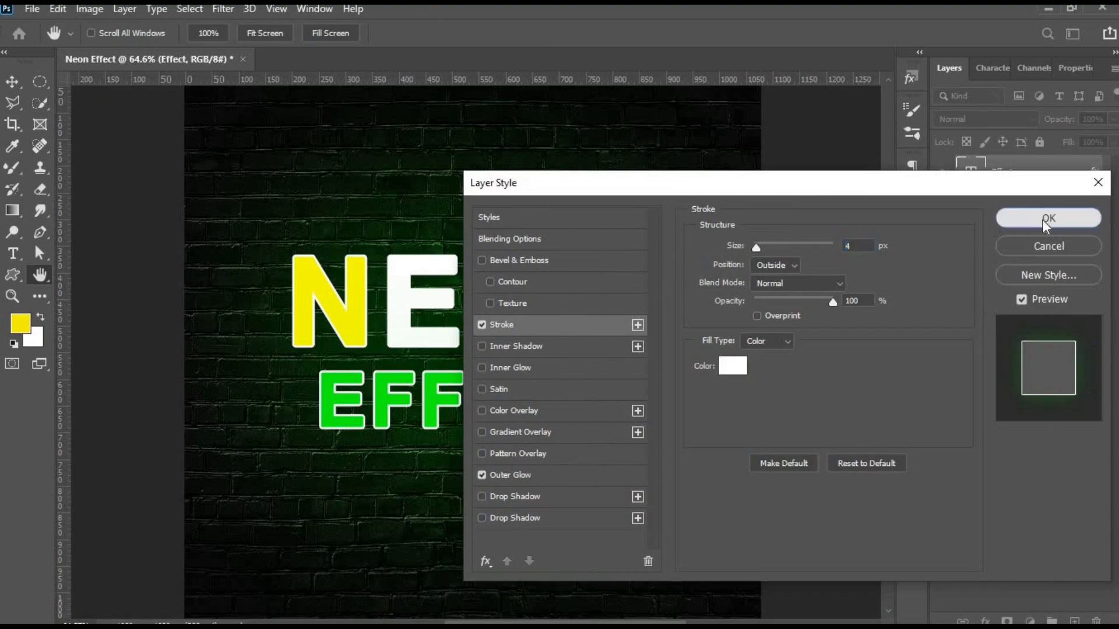
click(1043, 219)
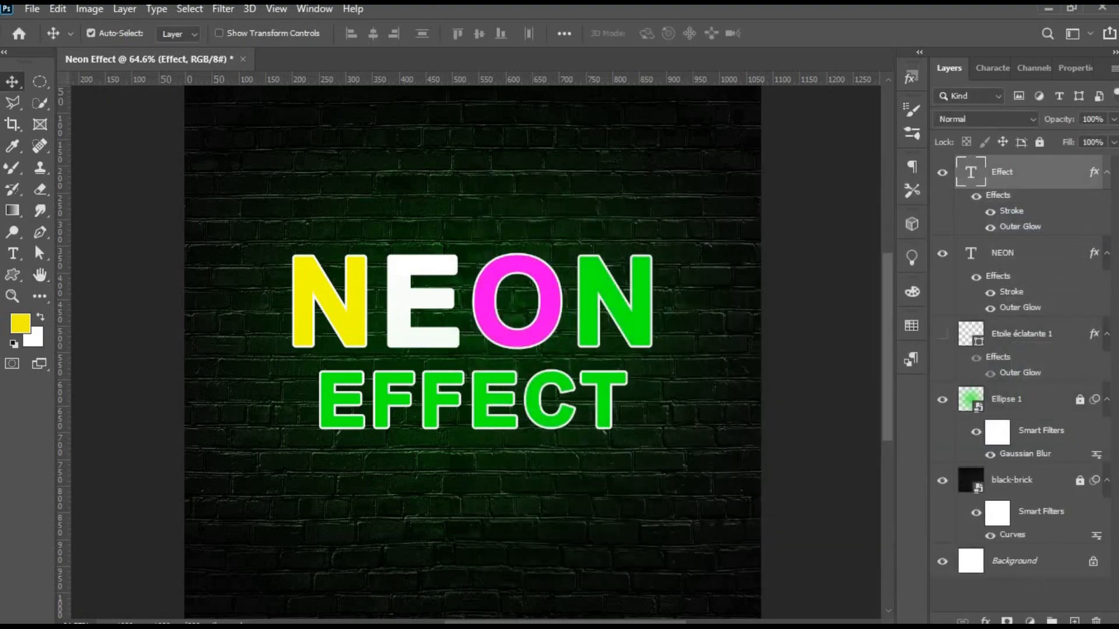
Change the EFFECT text colour to white (ffffff) and delete the Stroke effect from its layer.
click(994, 68)
click(1091, 169)
text(ffffff)
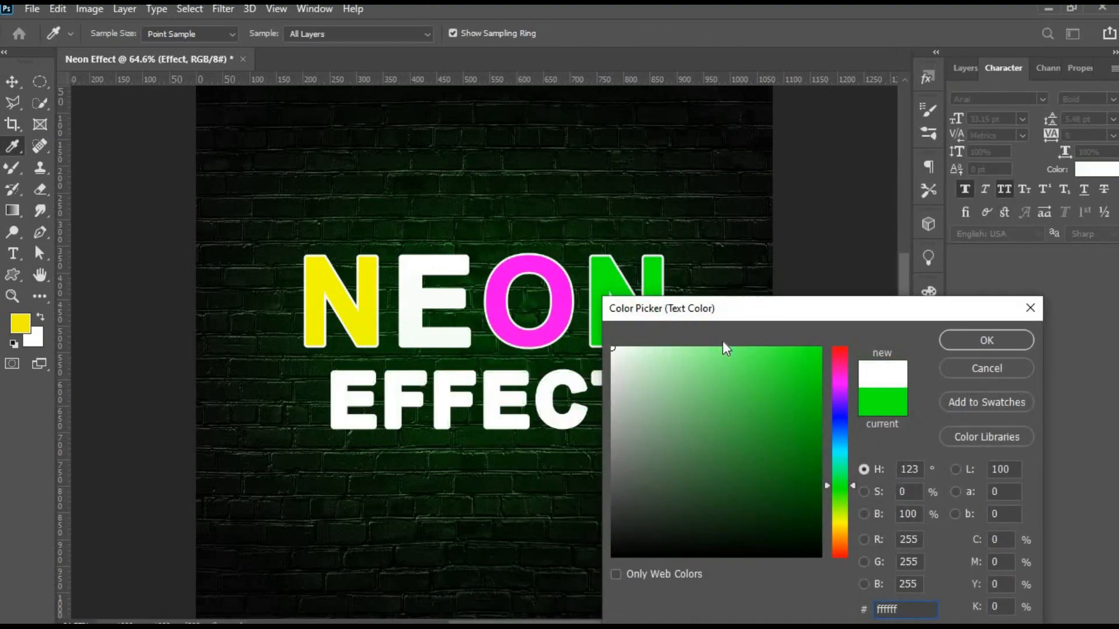
click(985, 344)
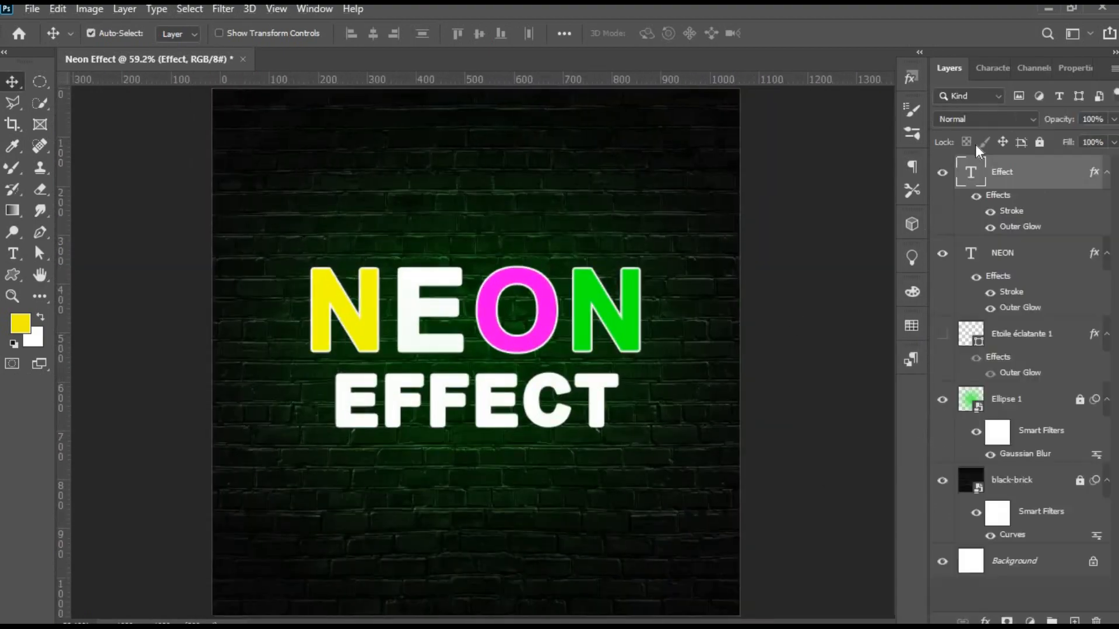
drag(1008, 212, 1096, 622)
click(823, 417)
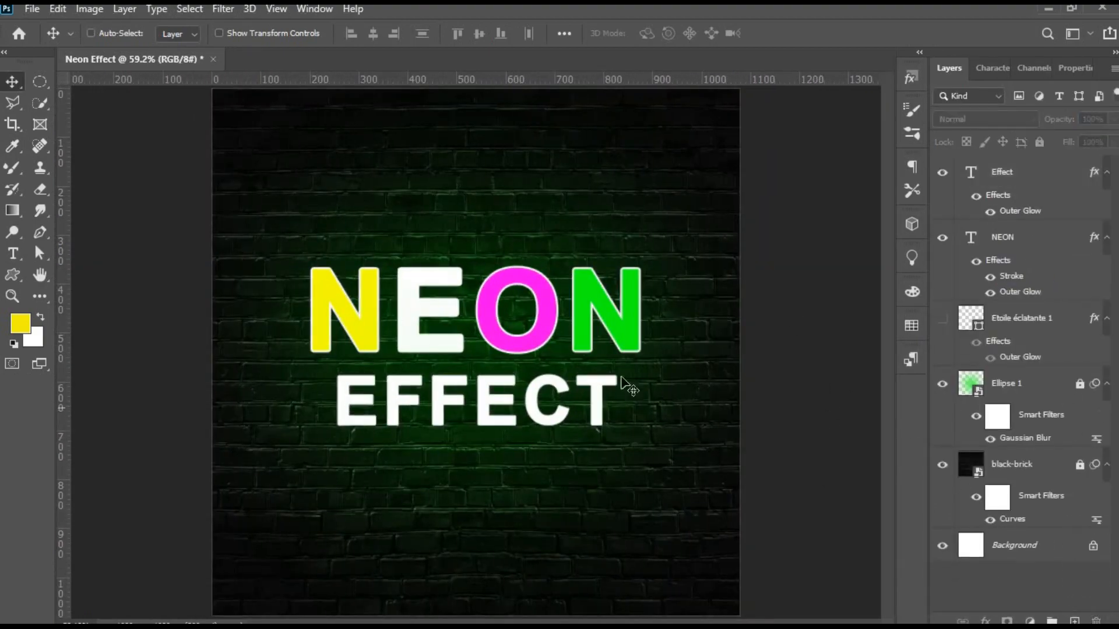
Nudge the EFFECT text about 10 px up towards NEON, and move both text lines together about 50 px up.
click(487, 402)
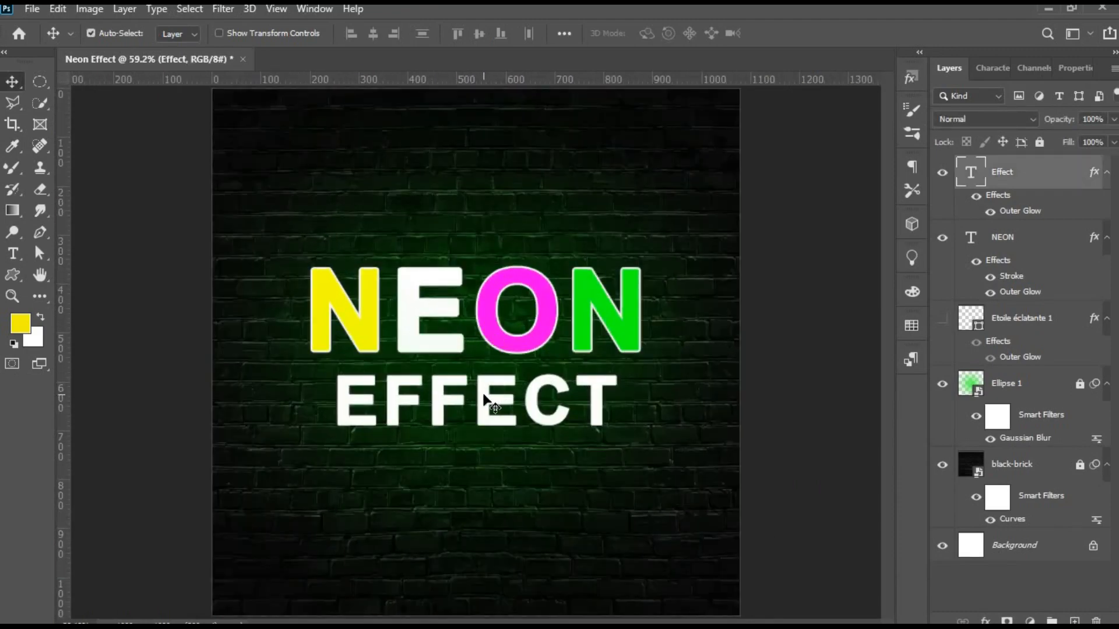
key(shift+Up)
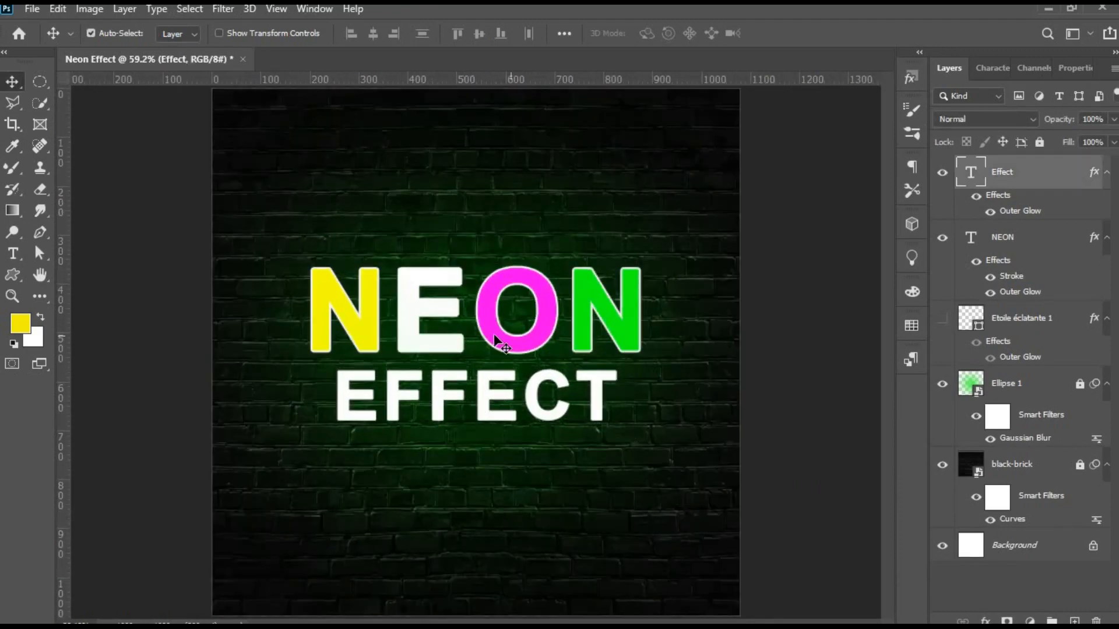
shift+click(495, 337)
key(ctrl+a)
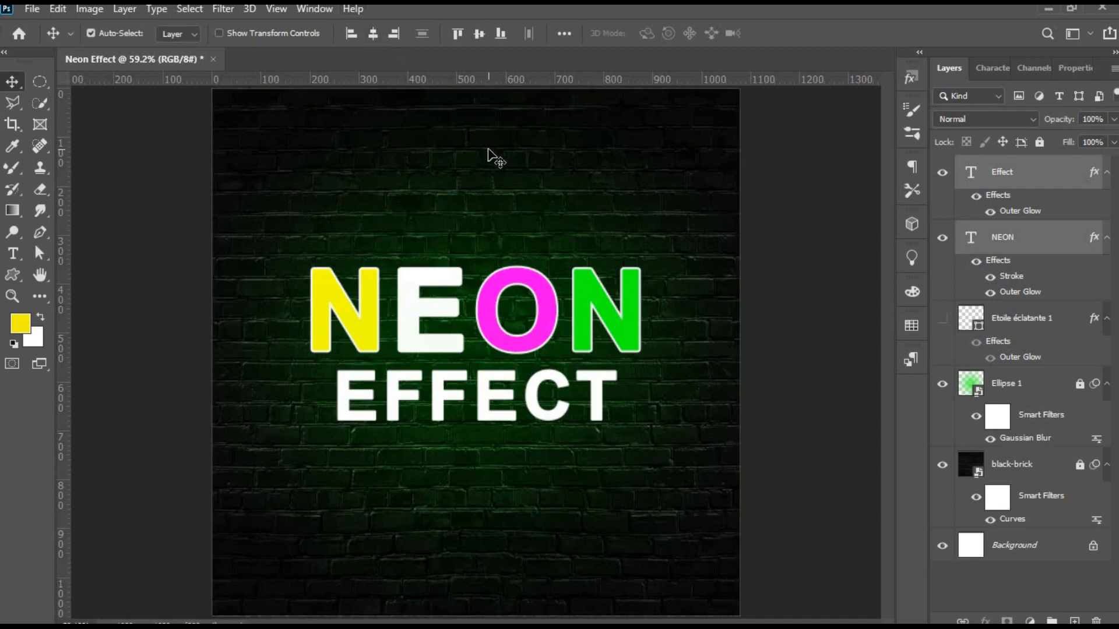
key(shift+Up)
key(shift+Up)
key(shift+Up)
key(shift+Up)
key(shift+Up)
key(shift+Up)
key(shift+Up)
key(shift+Up)
key(shift+Up)
key(shift+Up)
key(shift+Up)
key(shift+Up)
key(shift+Up)
key(shift+Down)
key(shift+Down)
key(shift+Down)
key(shift+Down)
key(shift+Down)
key(shift+Down)
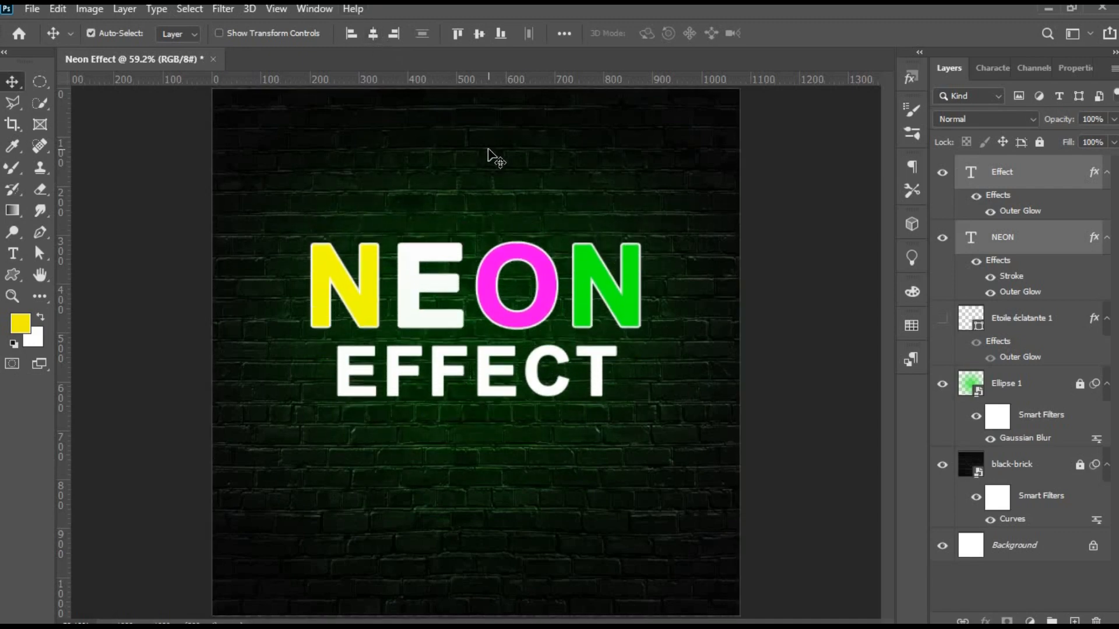
key(ctrl+minus)
key(ctrl+plus)
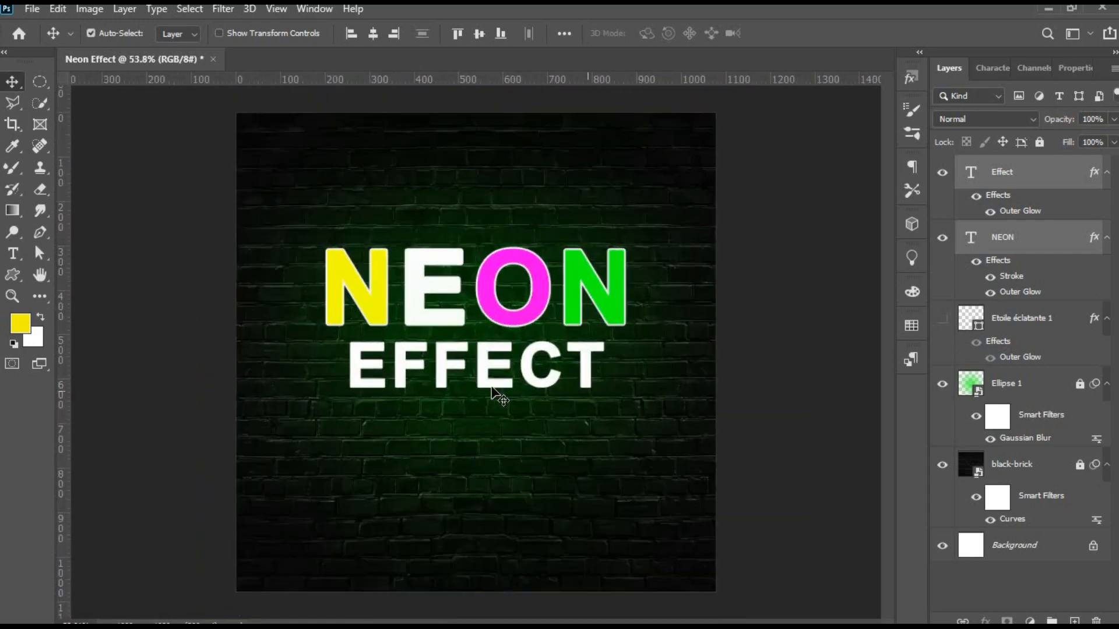
Duplicate the NEON and EFFECT text lines below the originals and change the copied EFFECT line to SOCIAL MEDIA.
drag(487, 404, 494, 567)
key(t)
double_click(486, 551)
text(SOCIAL MEDIA)
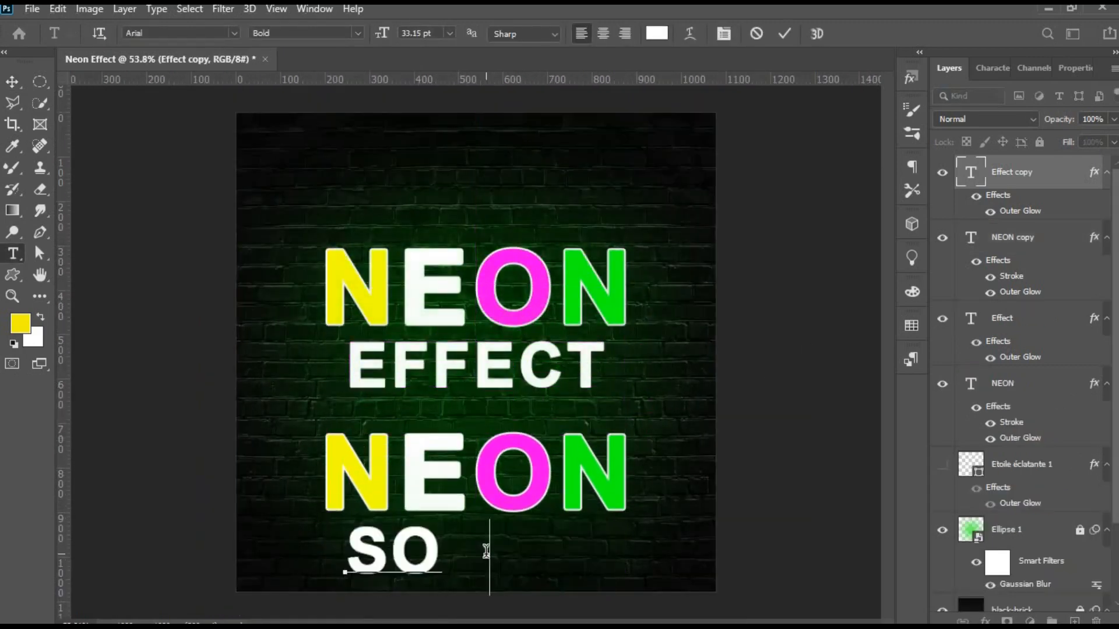
key(ctrl+Return)
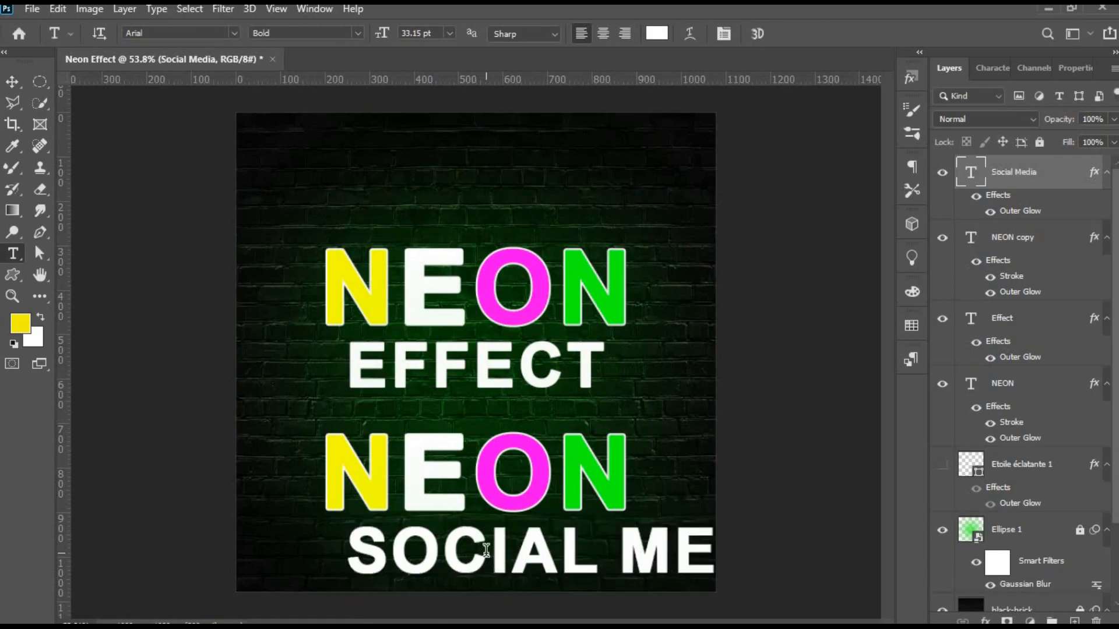
key(v)
Try the Montserrat font on the SOCIAL MEDIA text and go back to Arial.
click(992, 69)
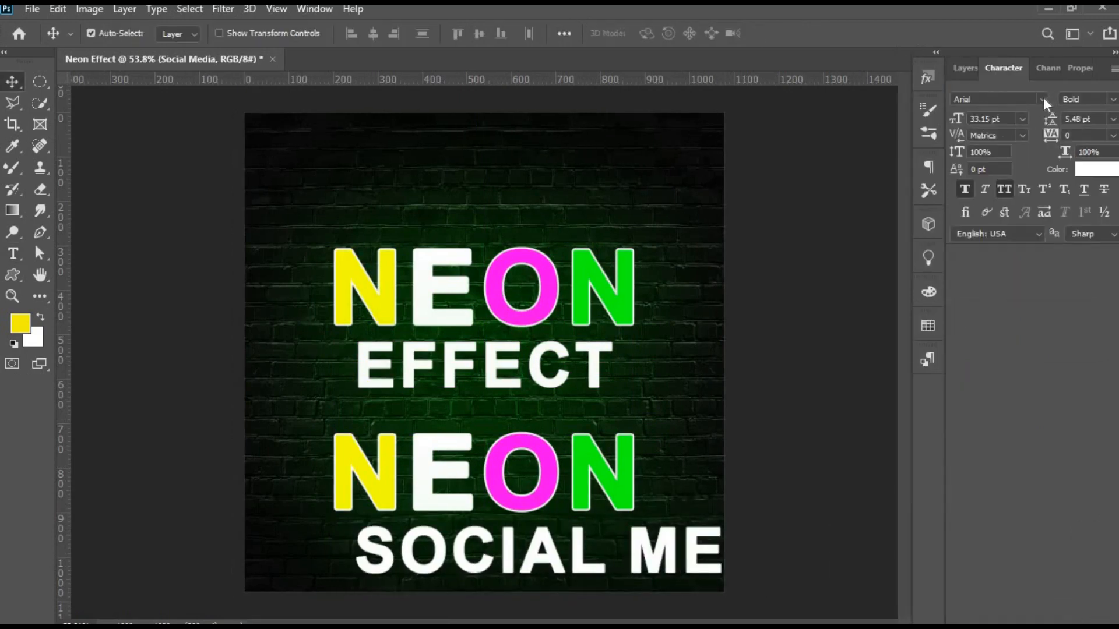
click(1043, 99)
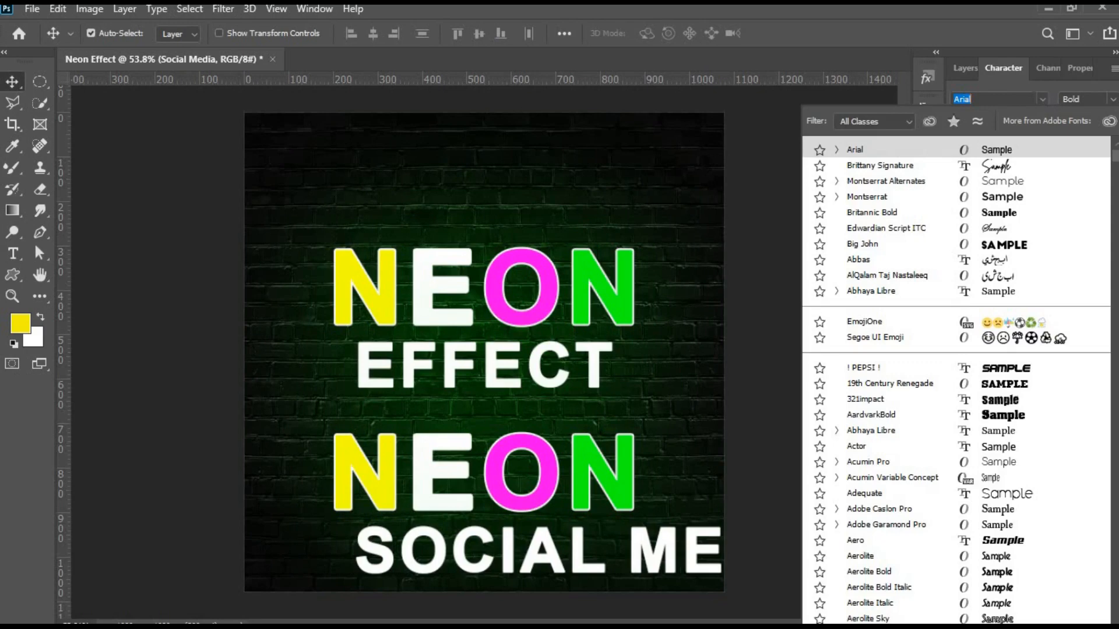
key(Down)
key(Up)
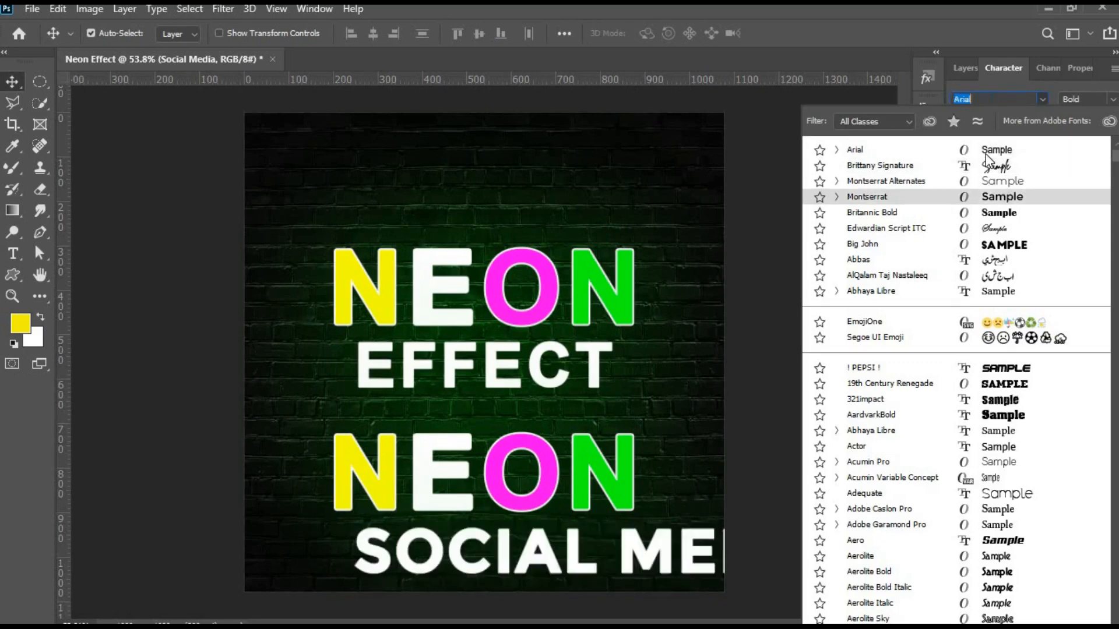
click(986, 156)
Delete the duplicated lower NEON line and move the SOCIAL MEDIA text sideways so that it fits across the canvas.
click(546, 463)
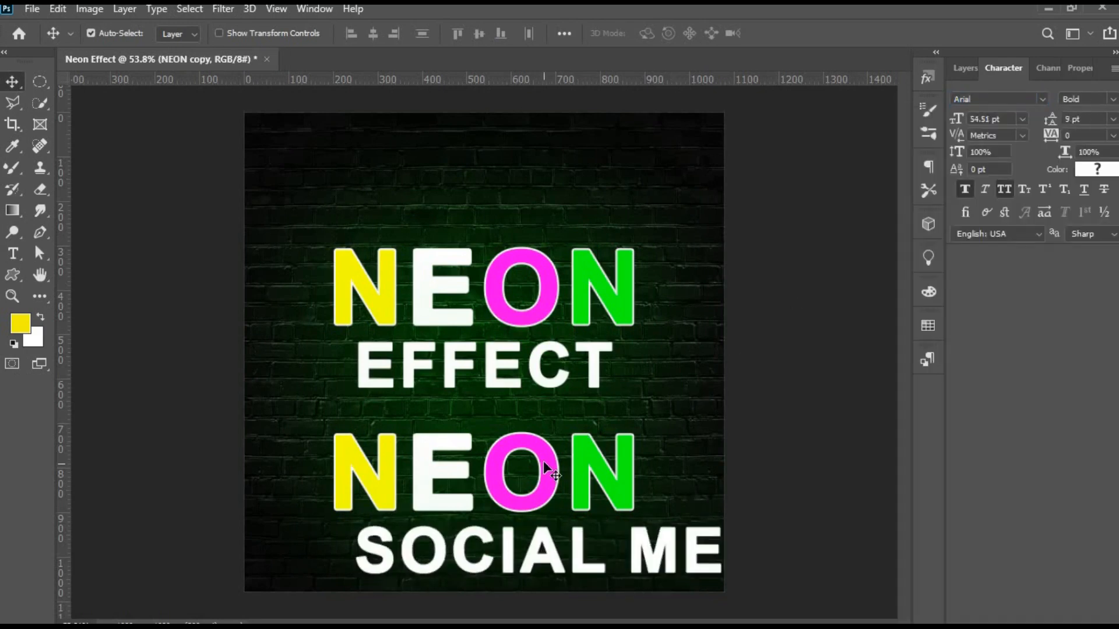
key(Delete)
drag(556, 568, 439, 560)
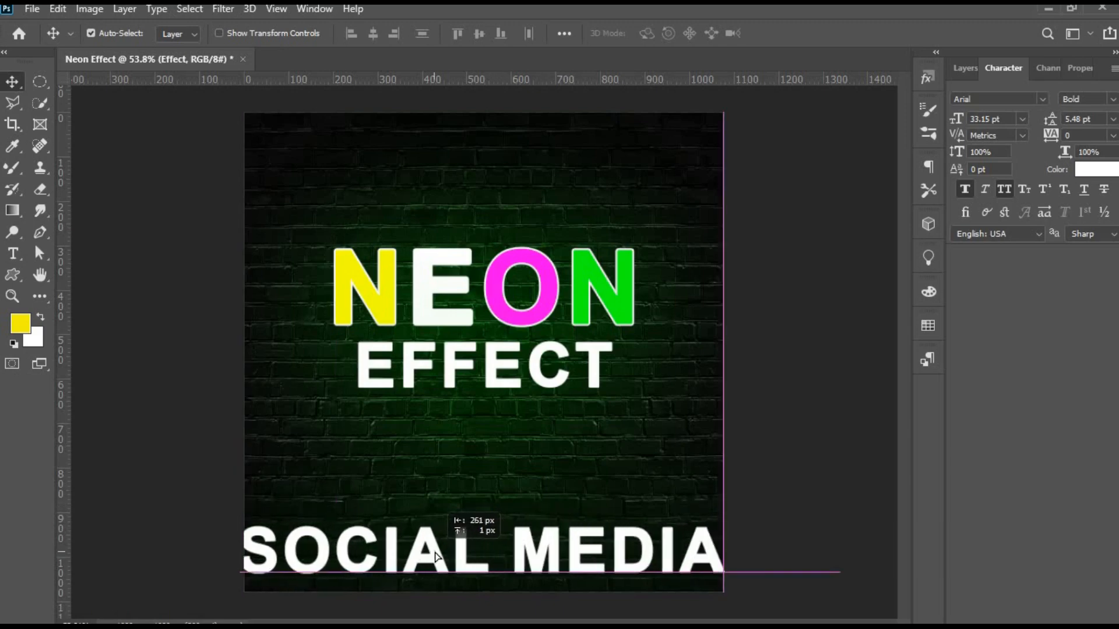
Scale the SOCIAL MEDIA text down to about 30 pt and lower its layer opacity so that it looks faint.
key(ctrl+t)
drag(735, 593, 707, 592)
key(Return)
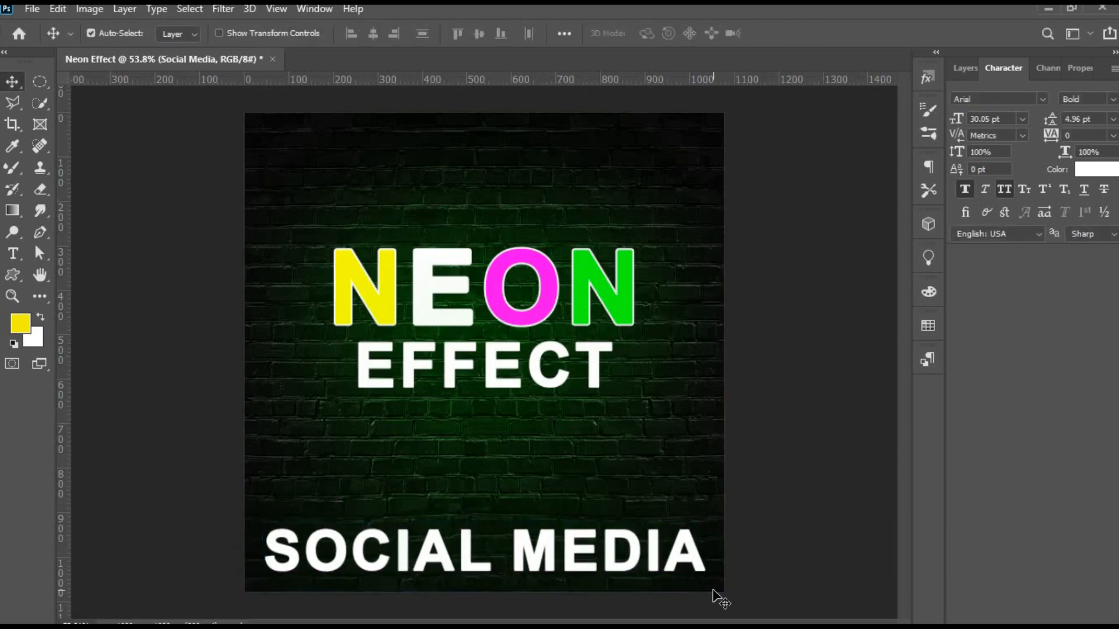
key(4)
key(3)
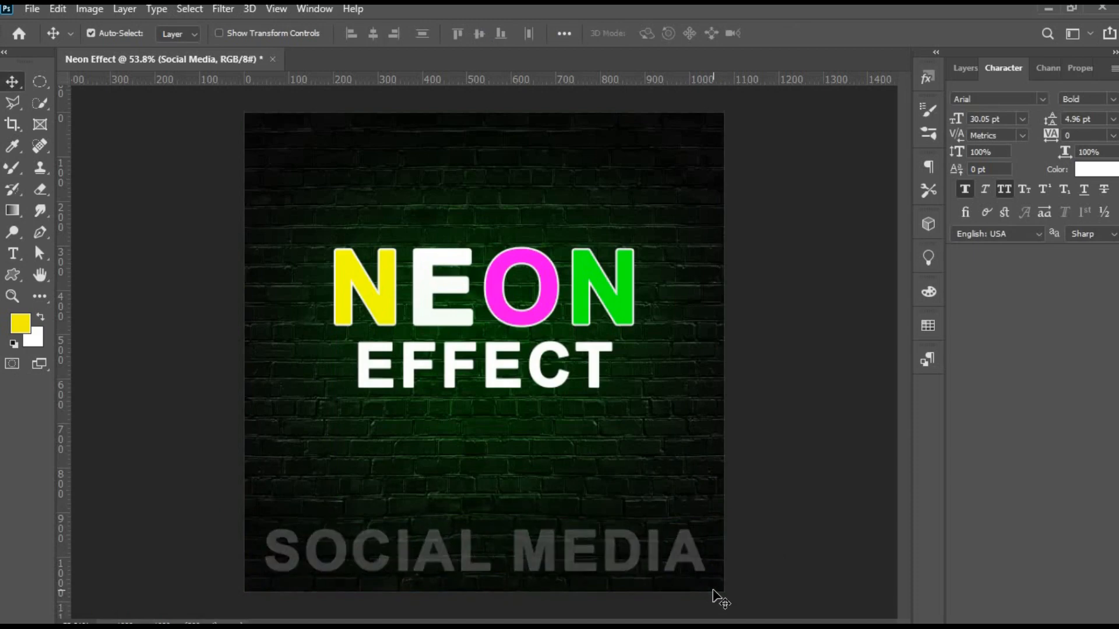
Set the SOCIAL MEDIA layer's opacity to 12%.
scroll(519, 499, down, 3)
scroll(674, 519, up, 3)
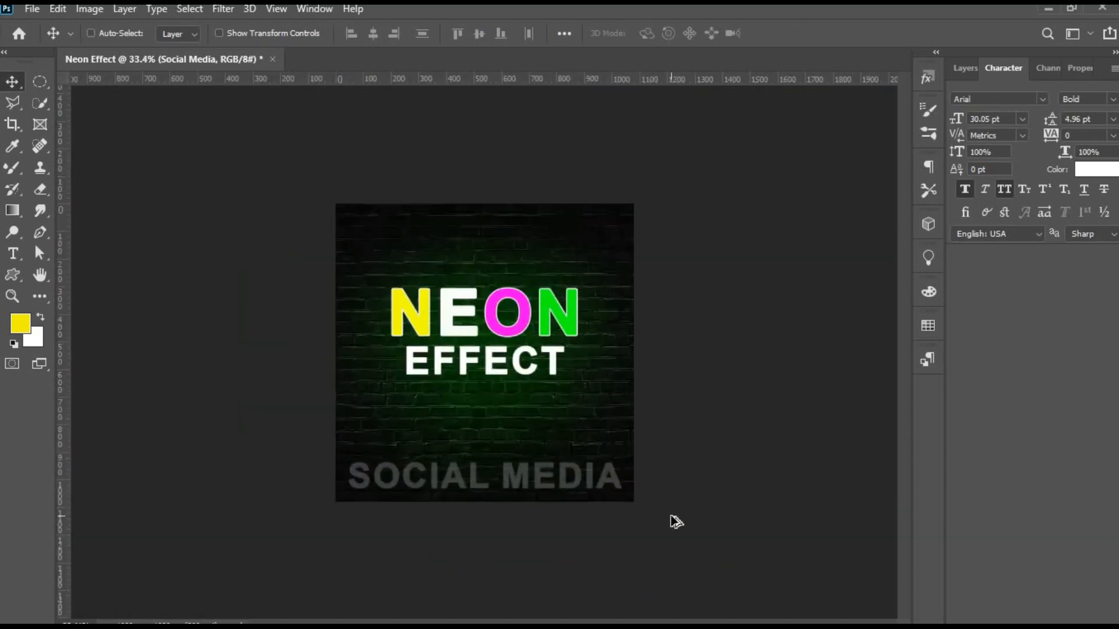
scroll(674, 520, up, 1)
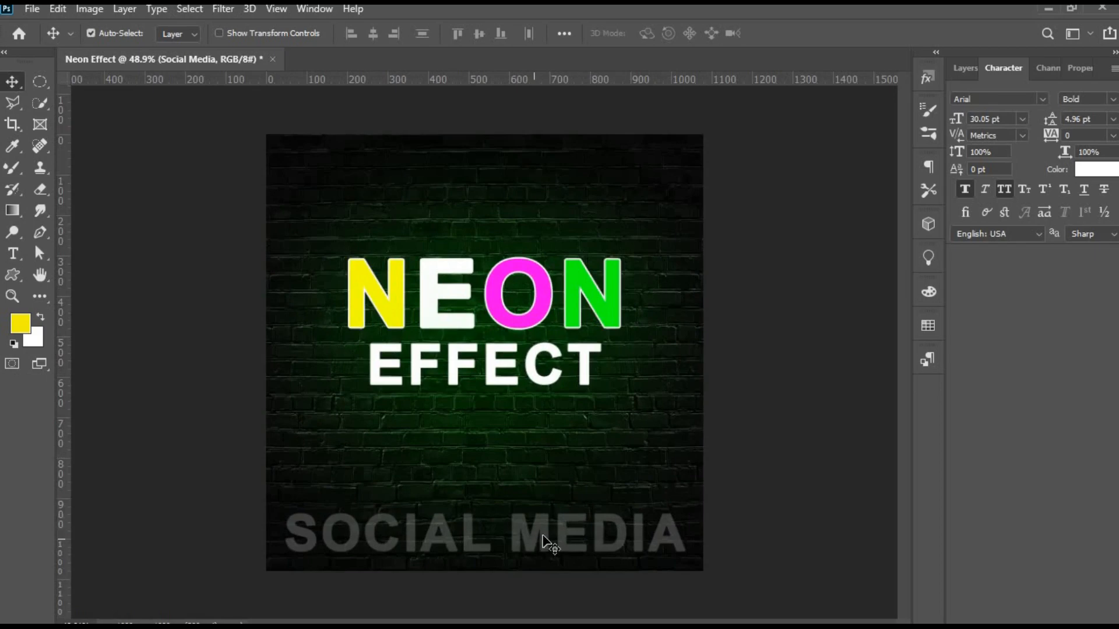
click(965, 68)
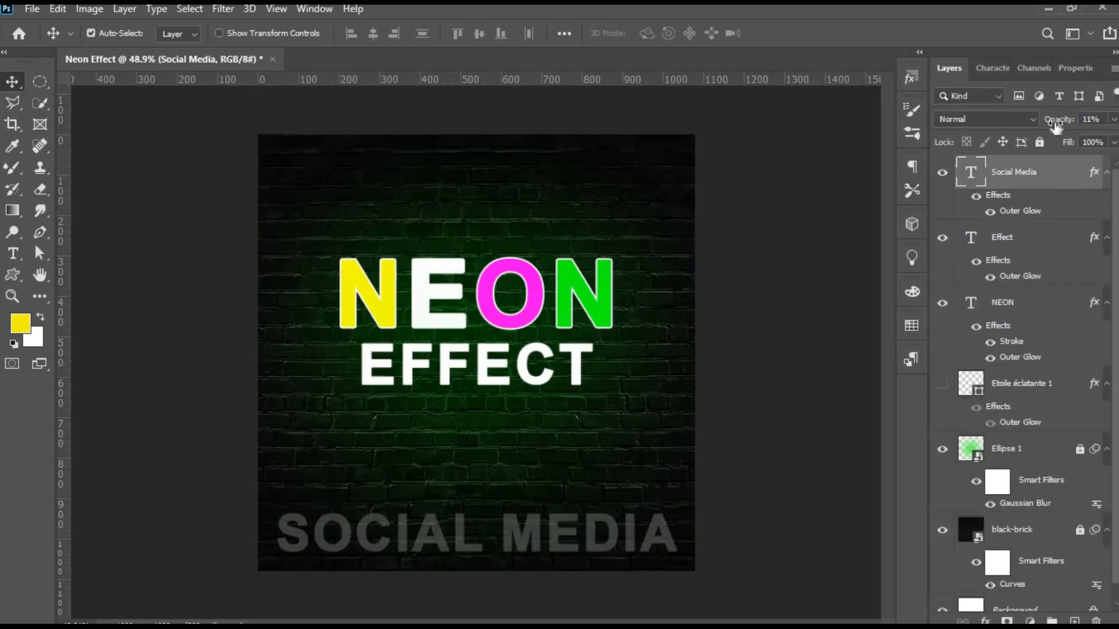
mouse_move(1065, 123)
mouse_down()
mouse_move(1044, 123)
mouse_move(1055, 122)
mouse_up()
key(ctrl)
Blend the SOCIAL MEDIA text into the bricks with Blend If, This Layer 0/143 and Underlying Layer 0/48, and raise its opacity to 92%.
double_click(1071, 192)
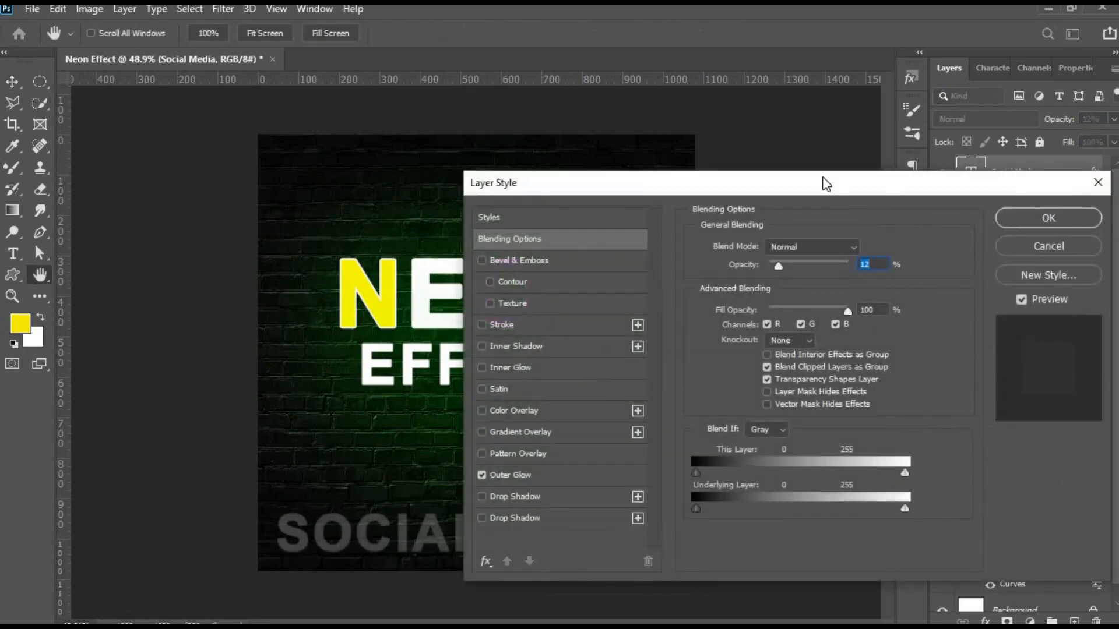
drag(826, 181, 1055, 115)
drag(931, 408, 1046, 404)
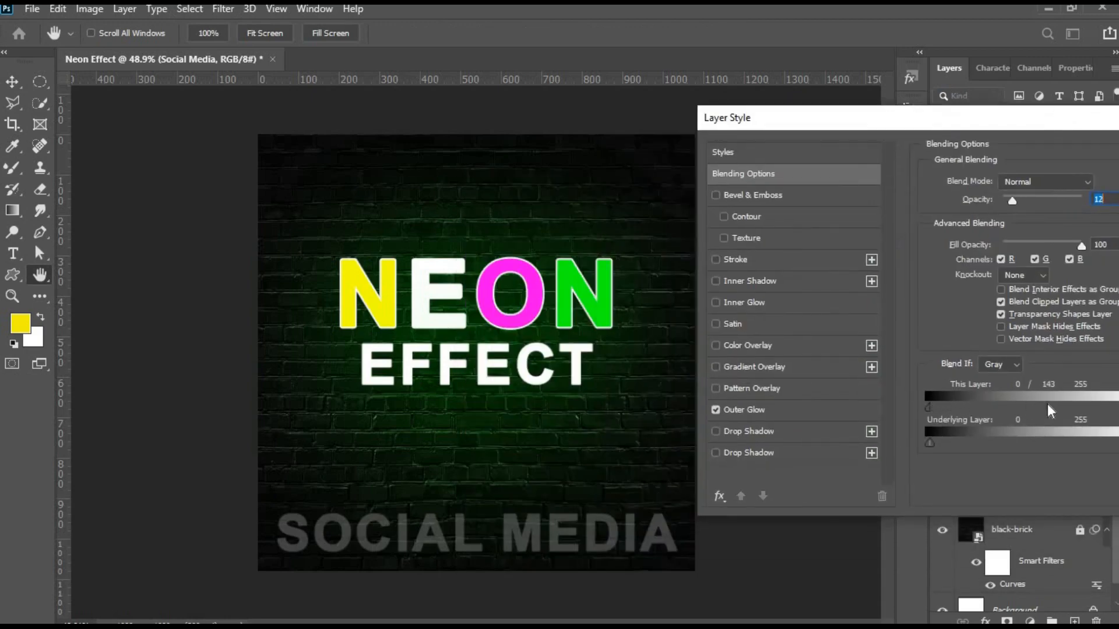
drag(933, 445, 963, 449)
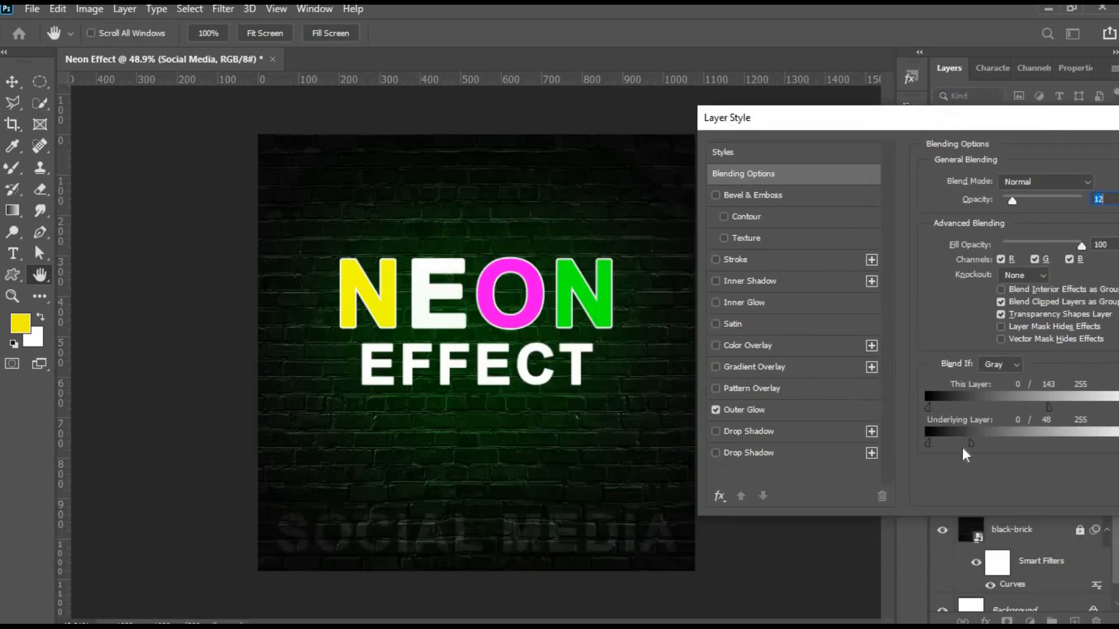
drag(967, 120, 671, 120)
click(1016, 163)
drag(1059, 121, 1102, 121)
click(438, 616)
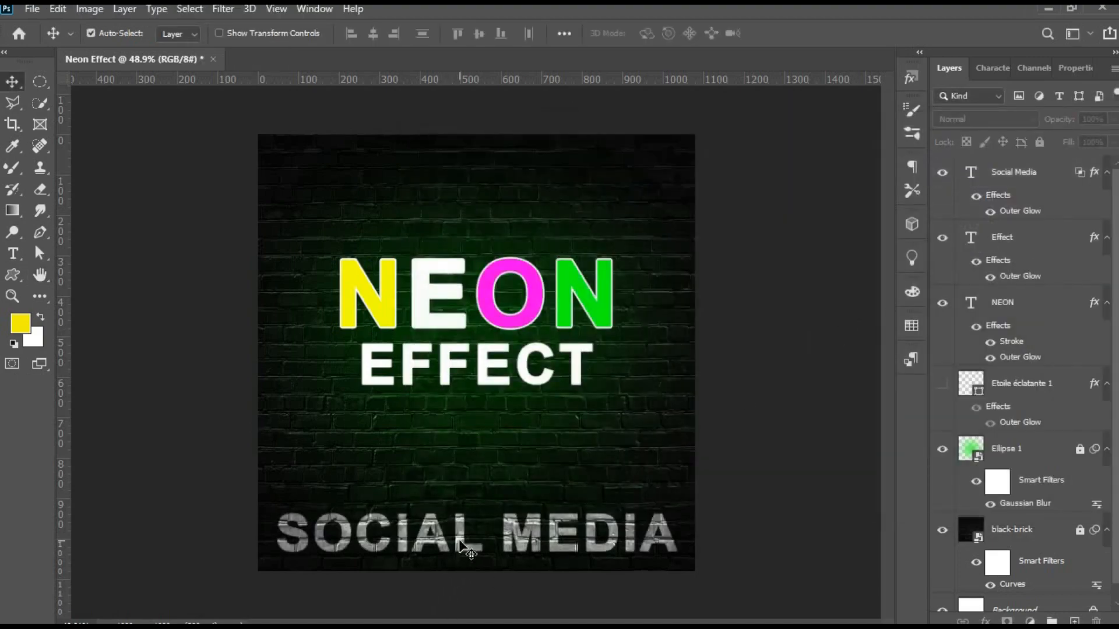
Move the SOCIAL MEDIA text to the top of the canvas and shift the NEON and EFFECT lines down together.
drag(460, 553, 456, 190)
click(491, 320)
shift+click(480, 363)
drag(481, 366, 481, 461)
scroll(750, 392, down, 1)
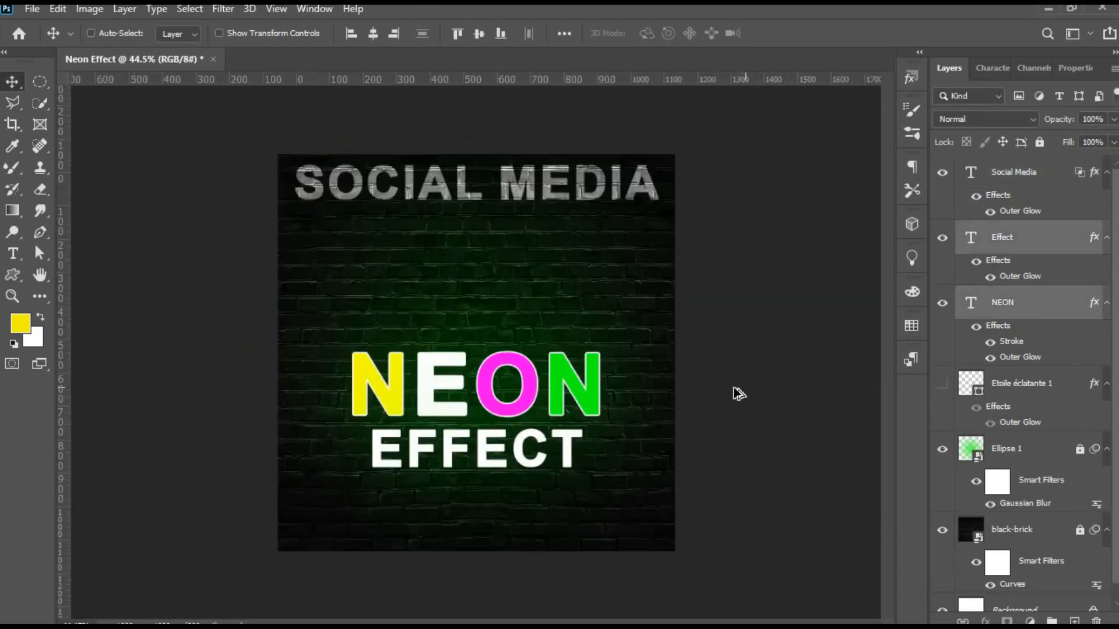
Nudge the SOCIAL MEDIA text about 5 px down from the canvas's upper edge.
click(508, 175)
key(shift+Down)
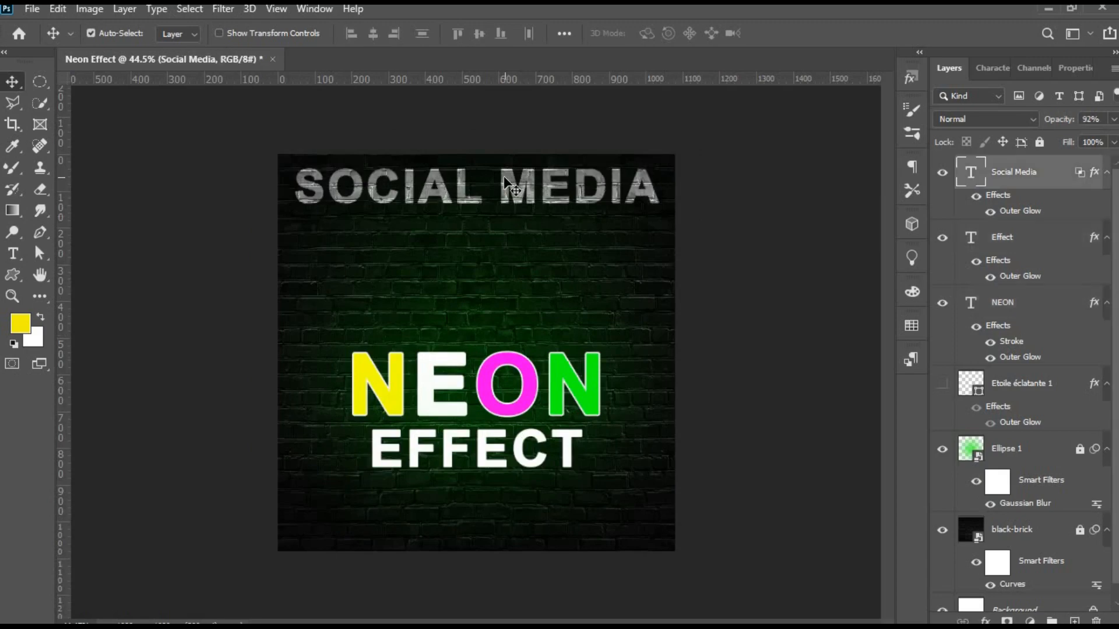
key(Up)
key(Up)
key(Up)
key(Up)
key(Up)
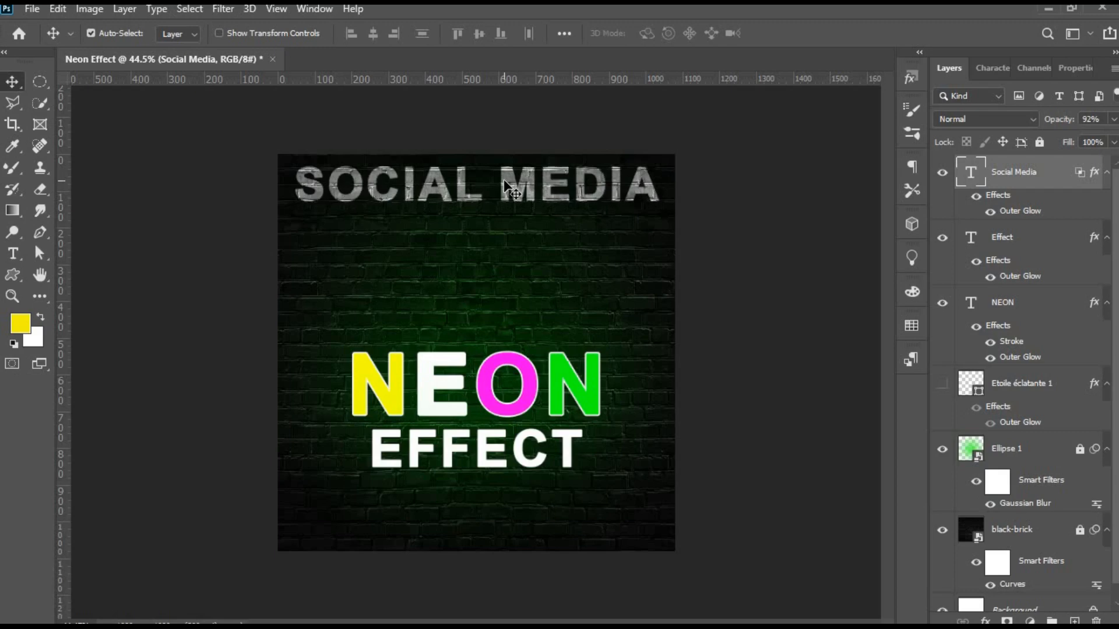
Select the NEON and EFFECT lines together and move them up about 50 px.
click(491, 391)
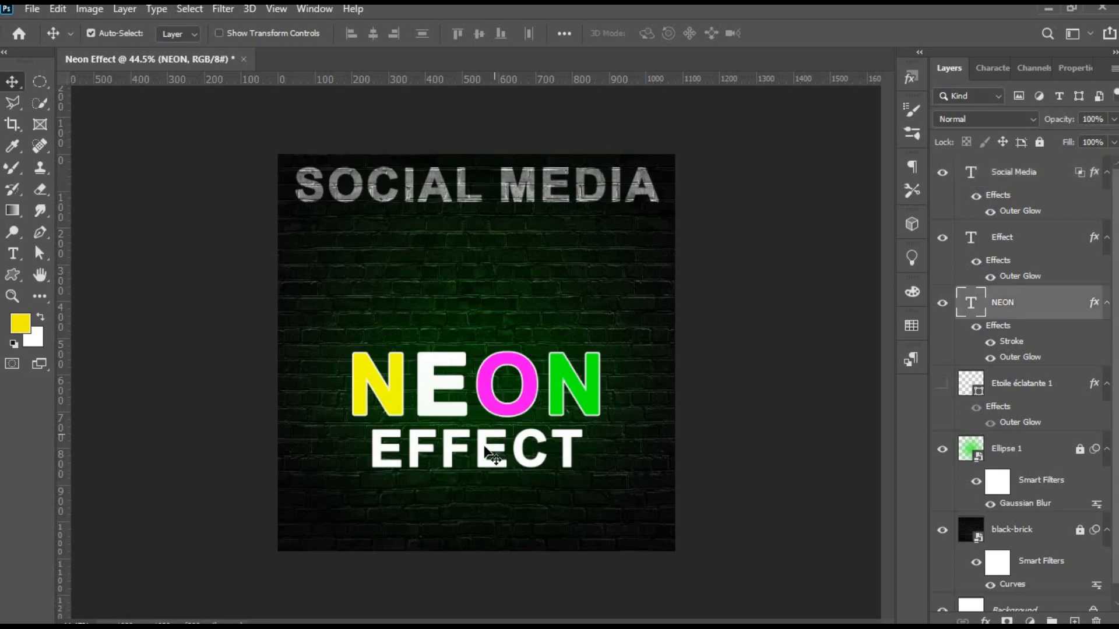
shift+click(489, 456)
key(shift+Up)
key(shift+Up)
key(shift+Up)
key(shift+Up)
key(shift+Up)
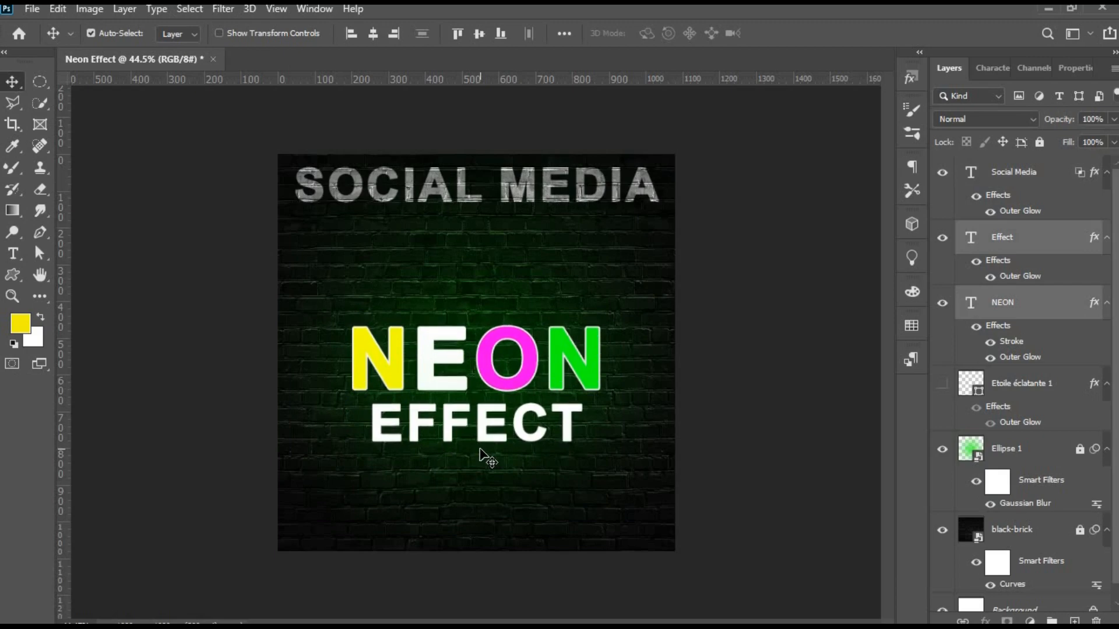
Scale the NEON and EFFECT lines up slightly together and move them a little further up the canvas.
key(ctrl+t)
mouse_move(603, 324)
mouse_down()
mouse_move(632, 312)
mouse_move(620, 318)
mouse_up()
key(Return)
key(shift+Up)
key(shift+Up)
key(shift+Up)
key(shift+Up)
key(shift+Up)
key(shift+Up)
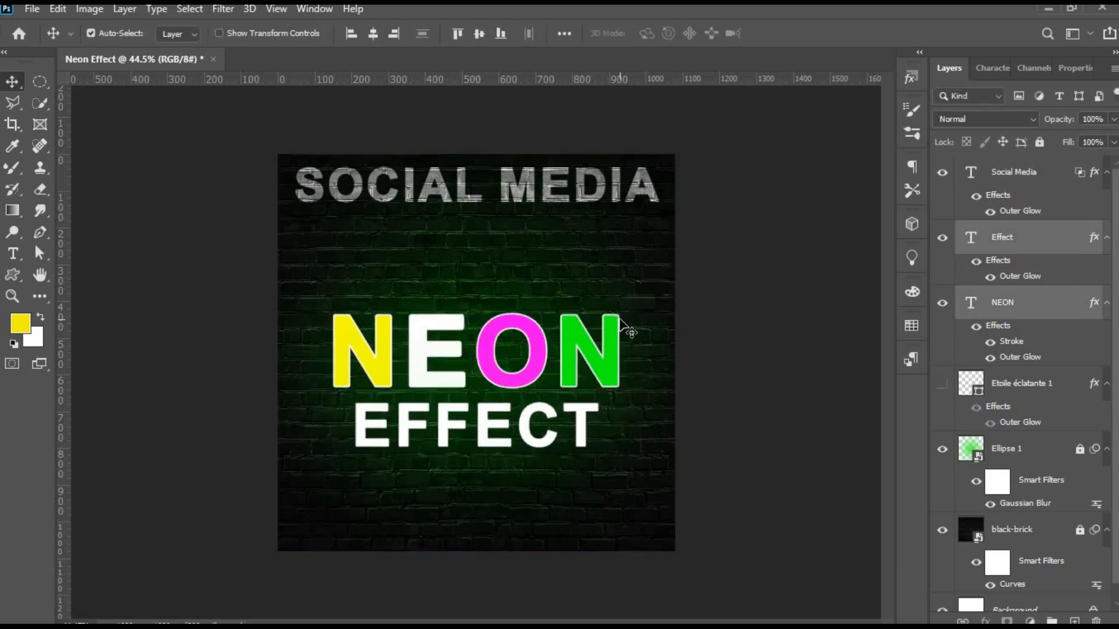
click(737, 402)
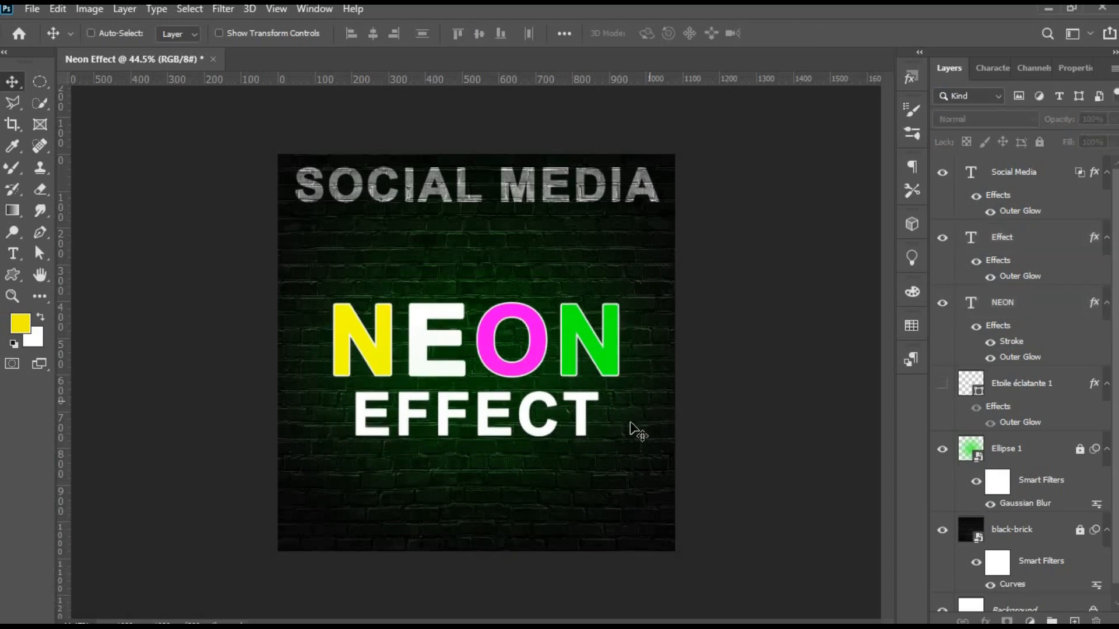
Move the EFFECT text about 20 px down to widen its gap below NEON.
drag(637, 429, 675, 461)
ctrl+click(484, 406)
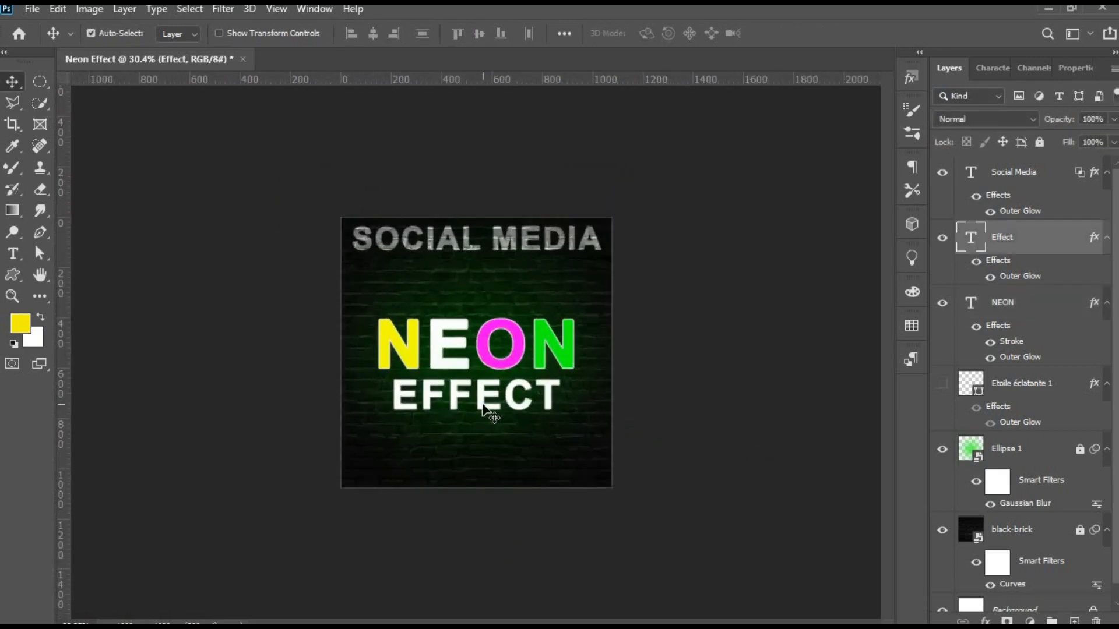
key(shift+Down)
key(shift+Down)
Draw a horizontal line about 653 px long between NEON and EFFECT with the Line tool.
click(13, 274)
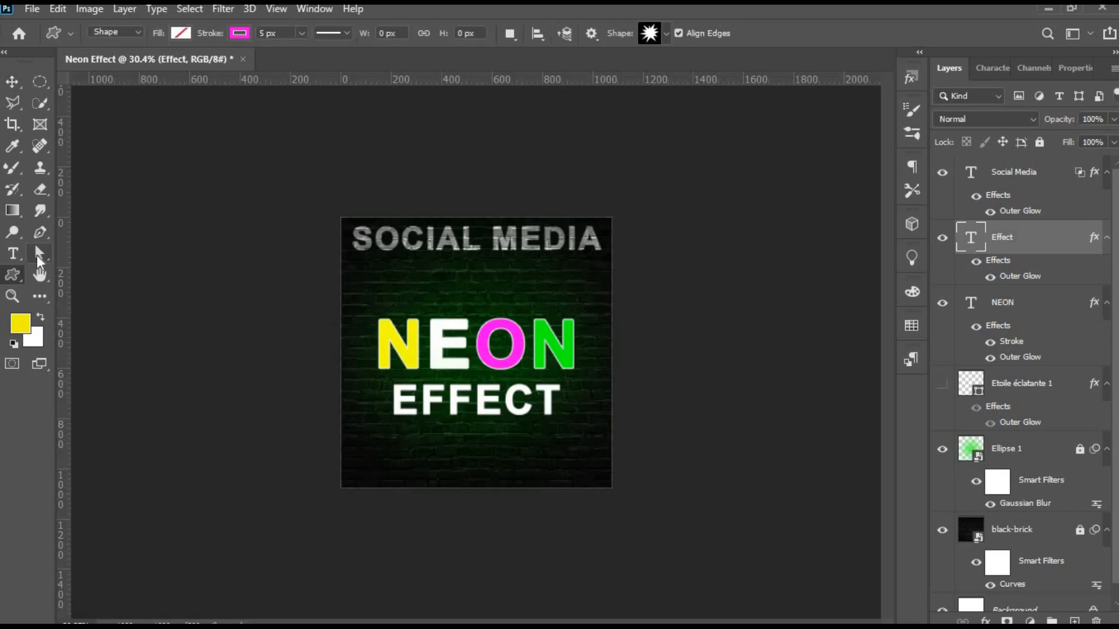
right_click(13, 275)
click(87, 338)
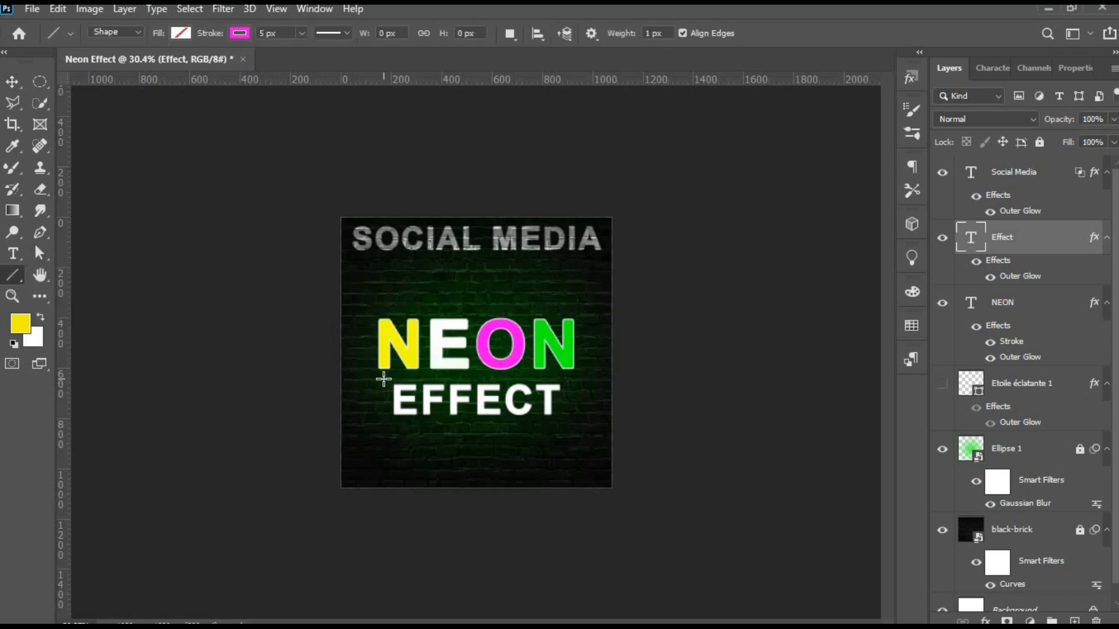
mouse_move(384, 379)
mouse_down()
mouse_move(575, 402)
mouse_move(556, 403)
mouse_up()
key(v)
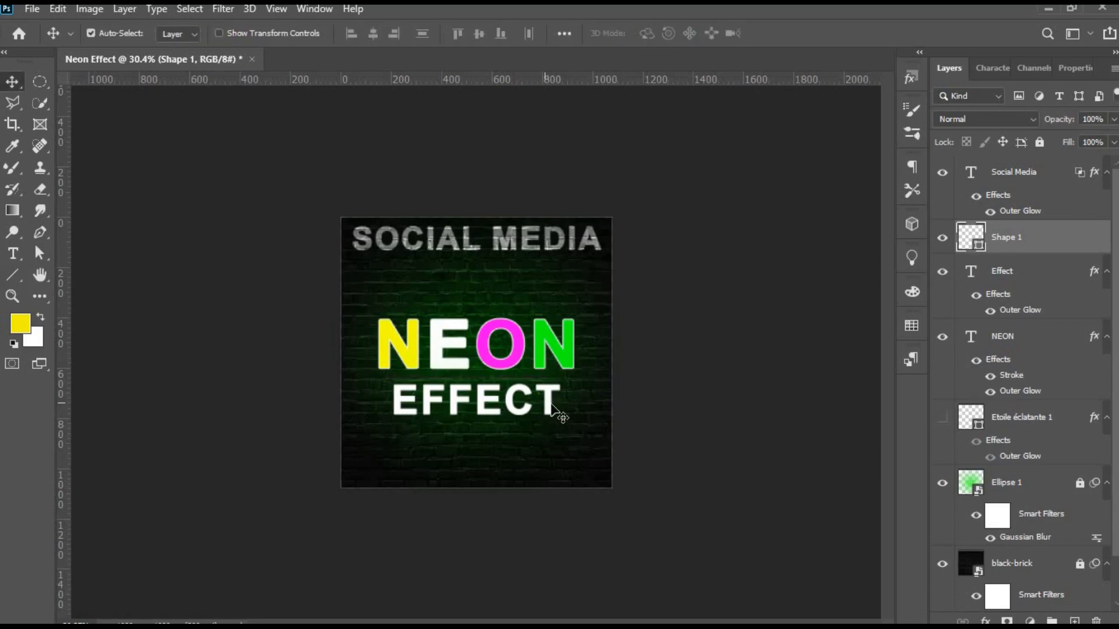
Replace the new line's magenta stroke with a white fill.
key(u)
click(238, 35)
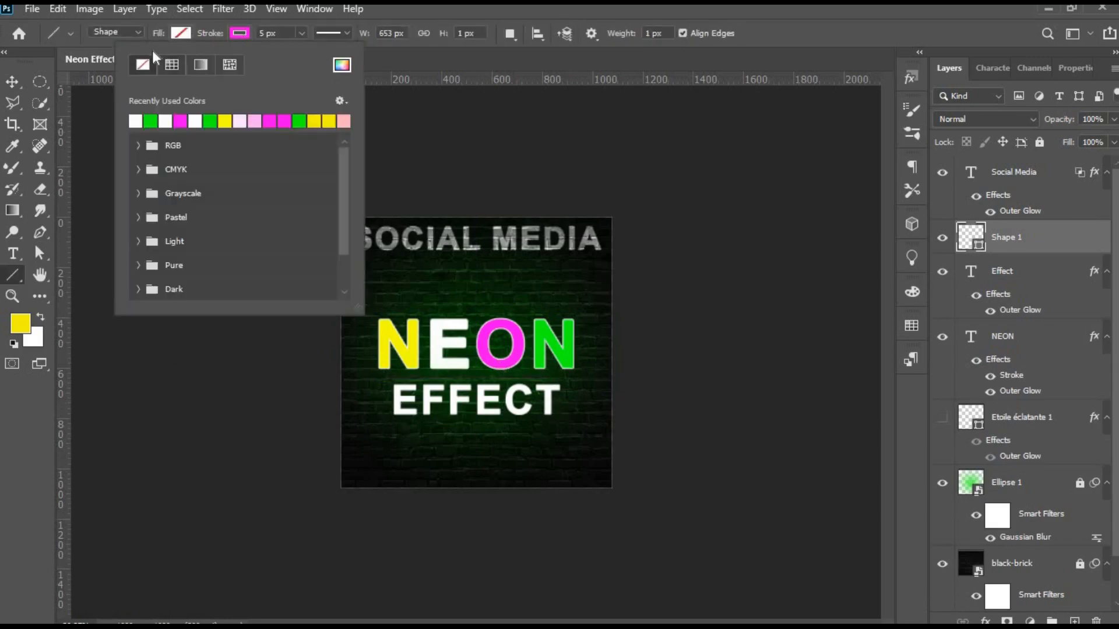
click(81, 120)
key(v)
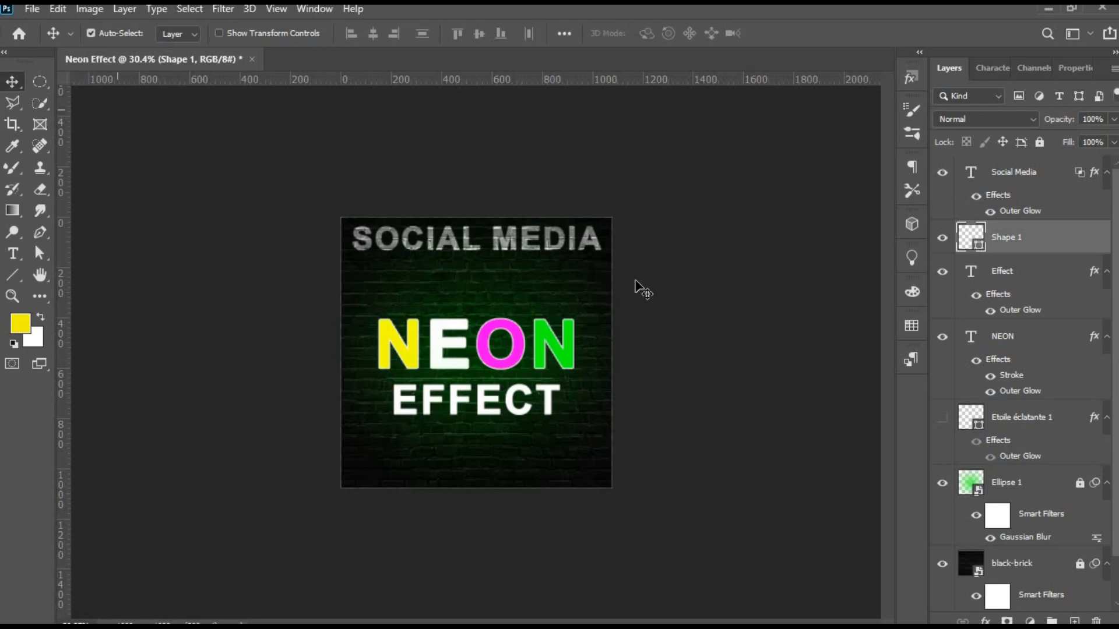
Bring the line's layer to the top of the layer stack and stretch the line's height to 800%.
drag(1009, 230, 1003, 157)
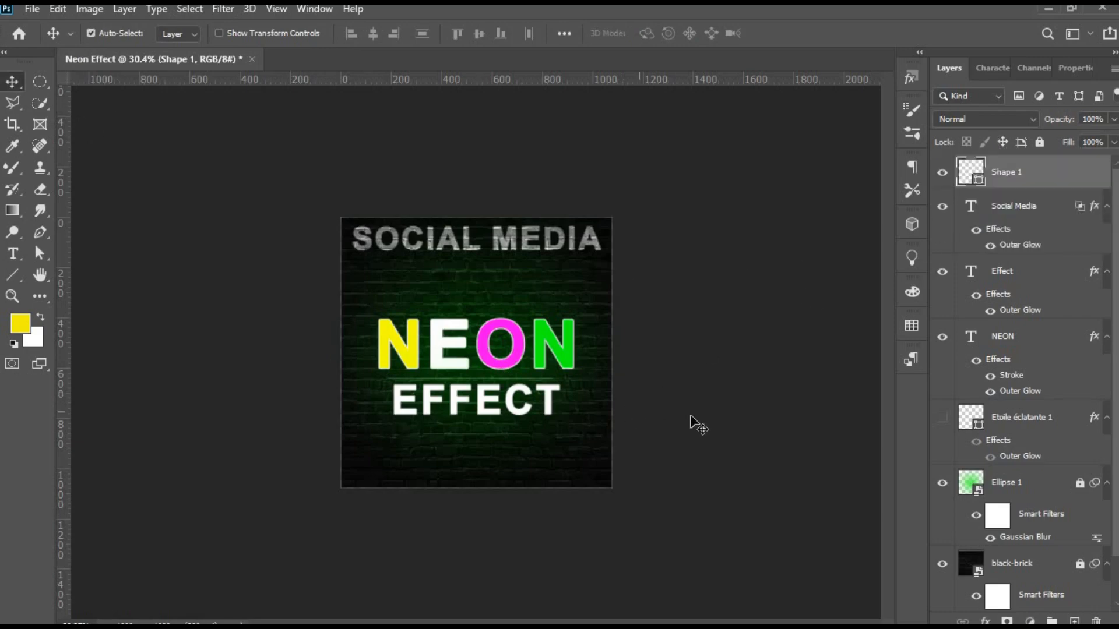
drag(483, 337, 512, 315)
key(ctrl+t)
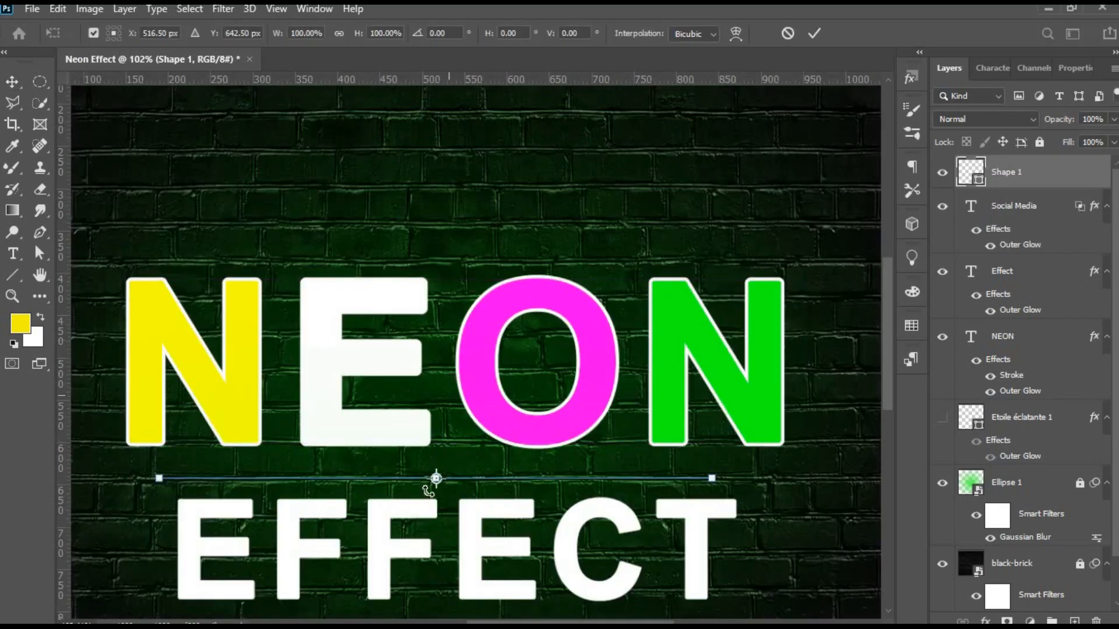
drag(437, 479, 438, 485)
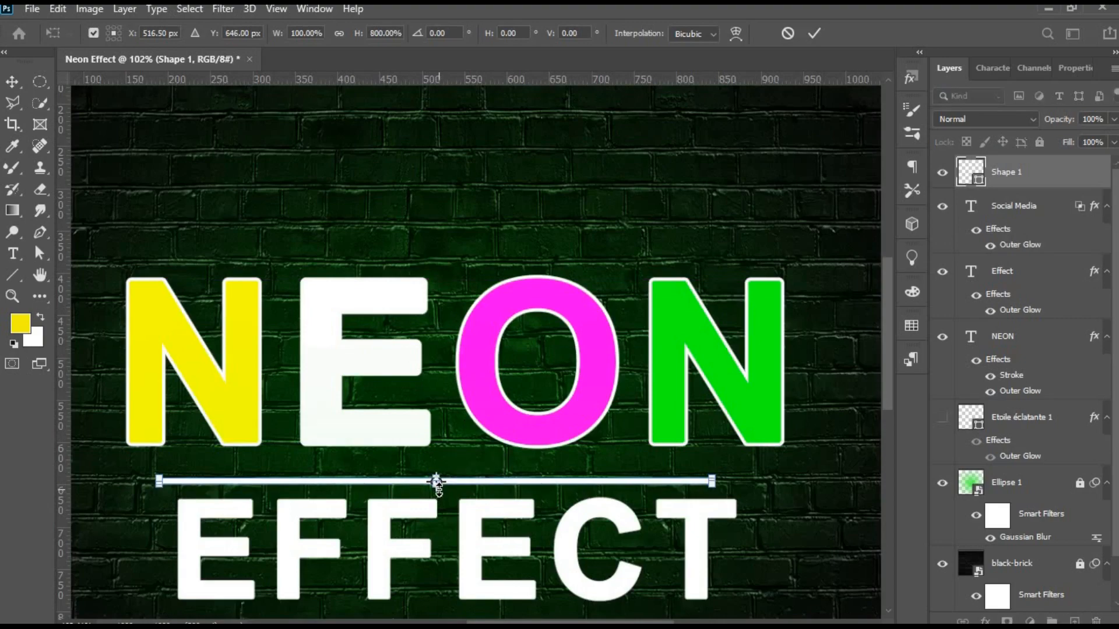
key(Return)
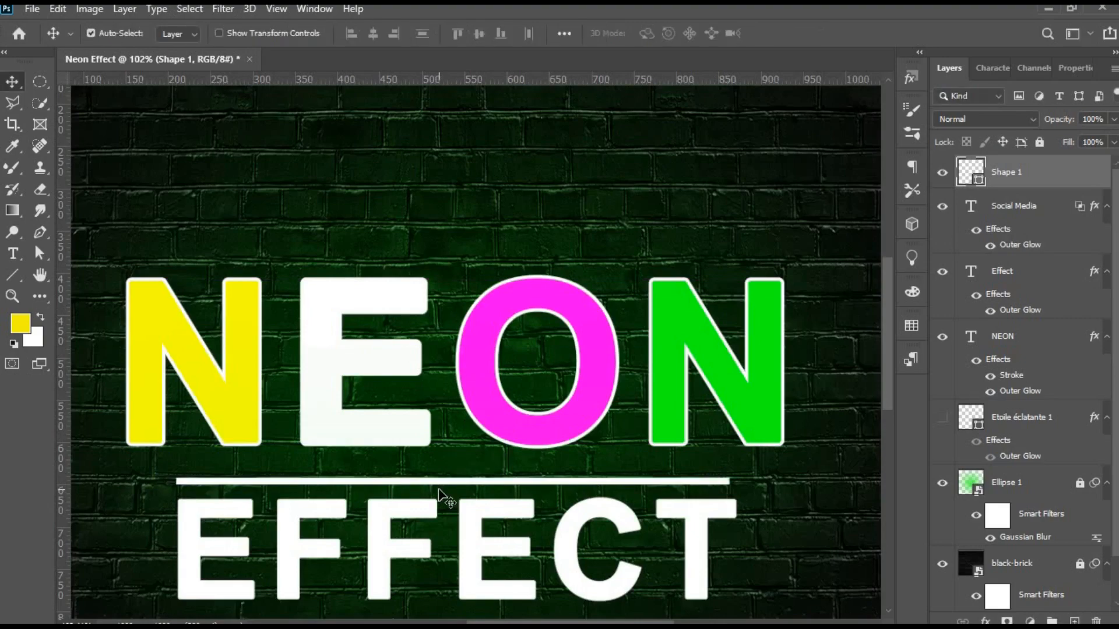
Lower the opacity of the white line between NEON and EFFECT to about 37%.
scroll(444, 498, down, 10)
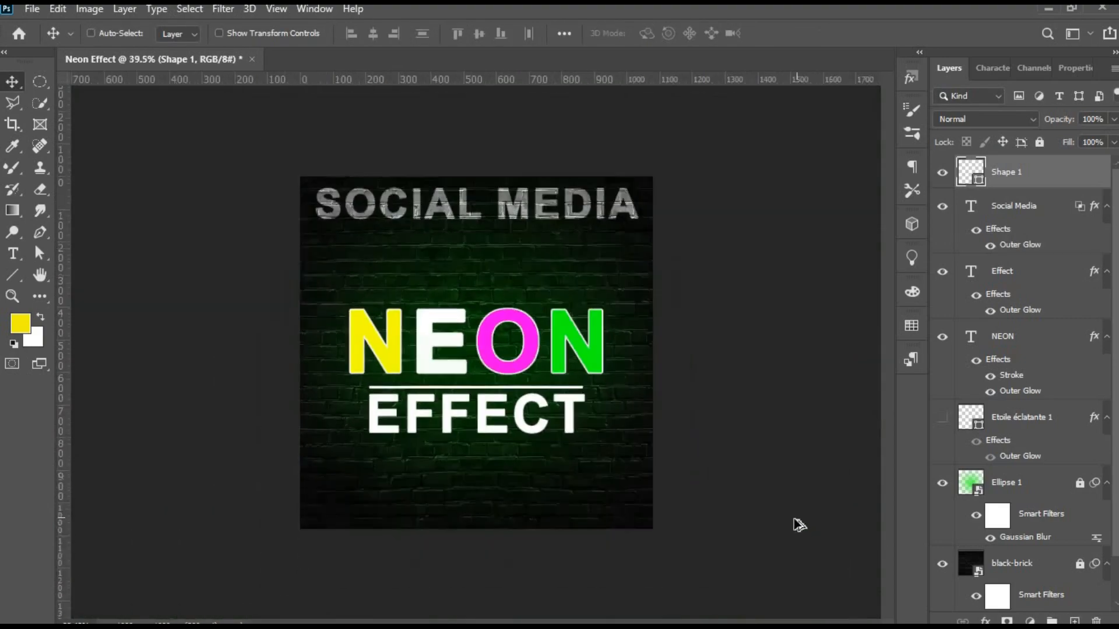
key(ctrl)
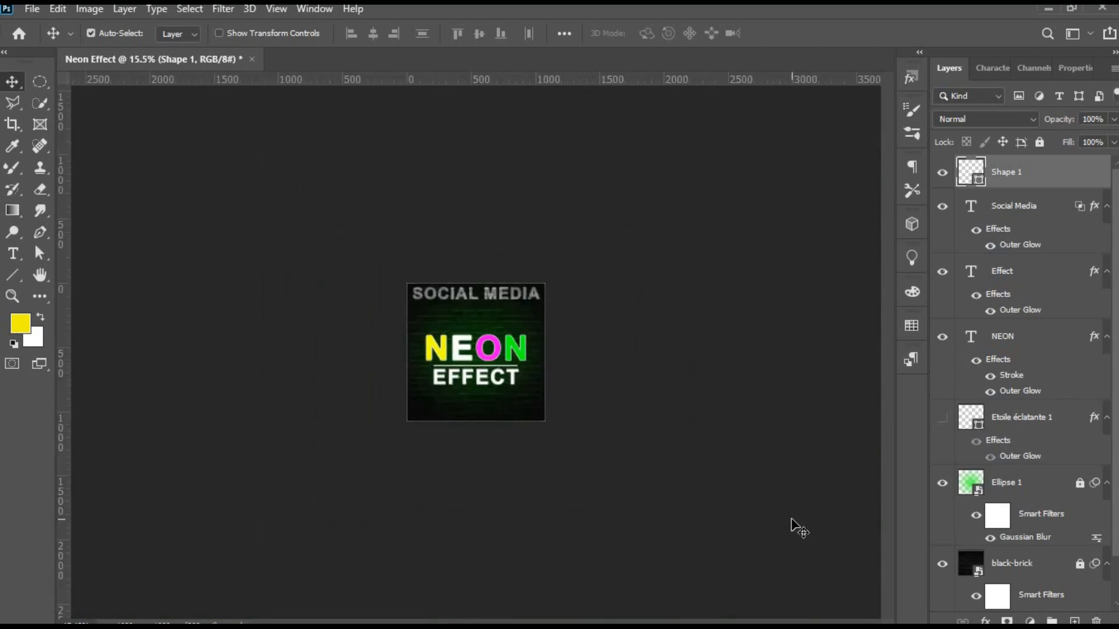
scroll(544, 507, up, 5)
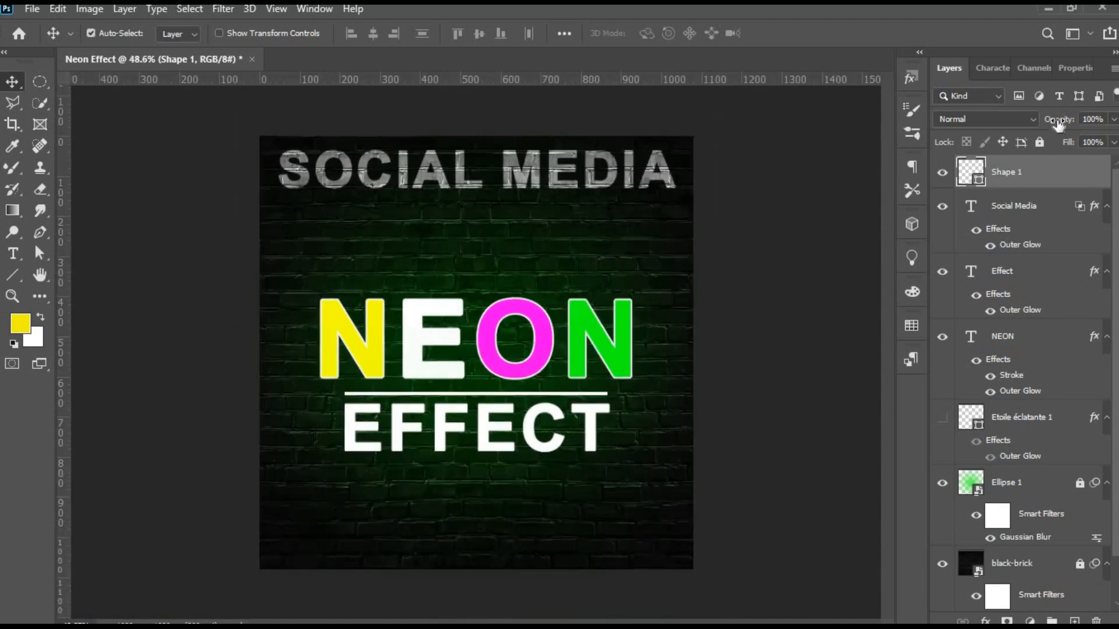
drag(1059, 121, 1002, 121)
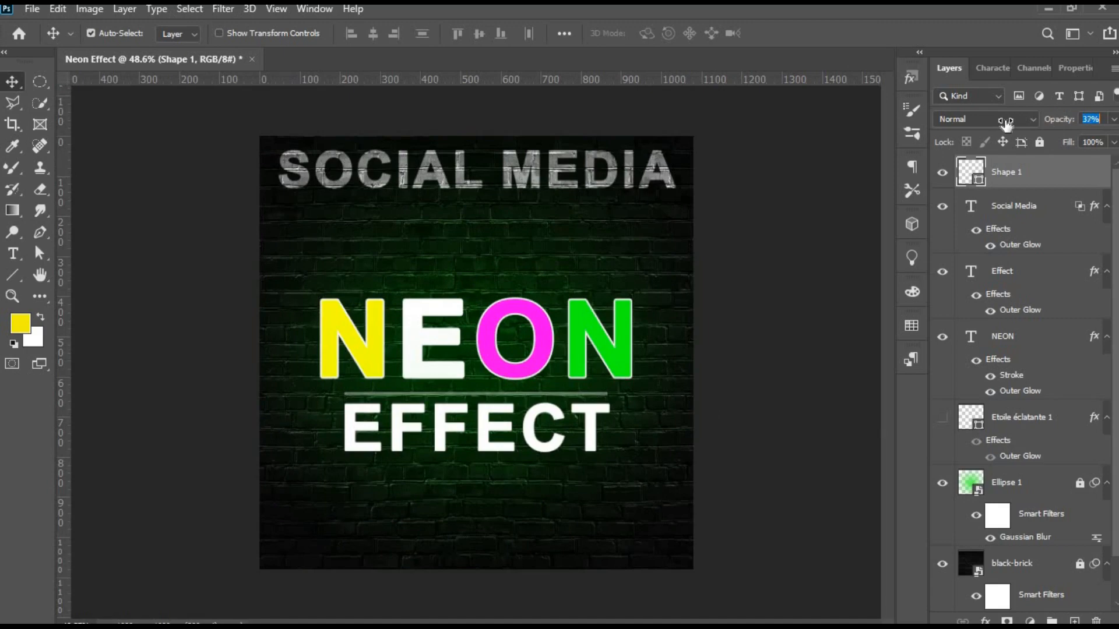
Blend the NEON text into the bricks with Blend If, setting the Underlying Layer's black point to 17.
click(589, 348)
click(993, 619)
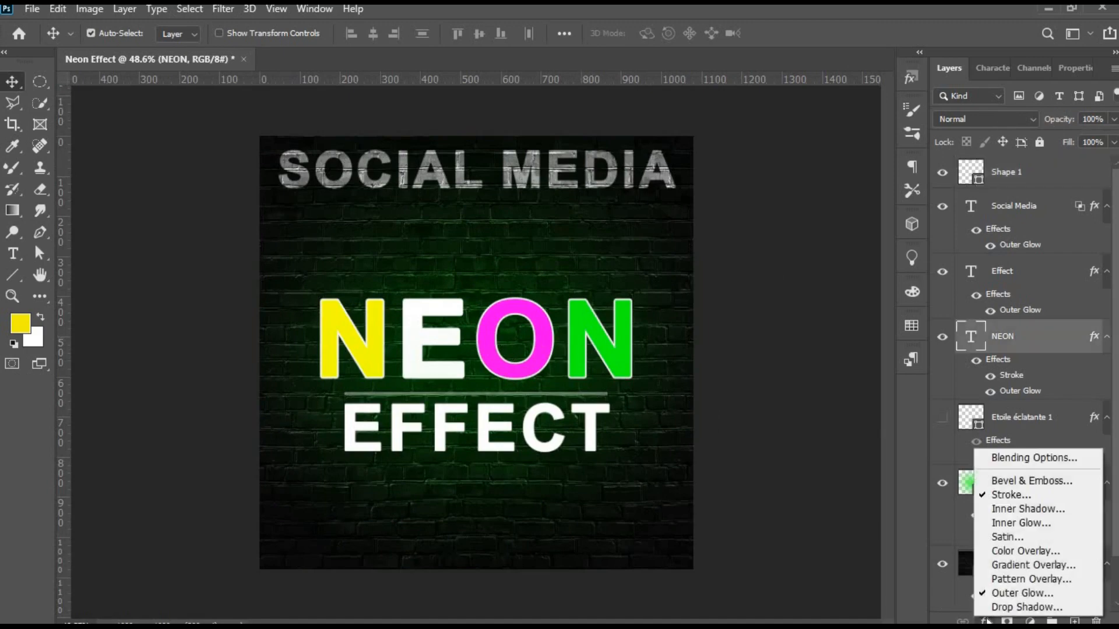
click(844, 437)
click(844, 437)
double_click(1064, 371)
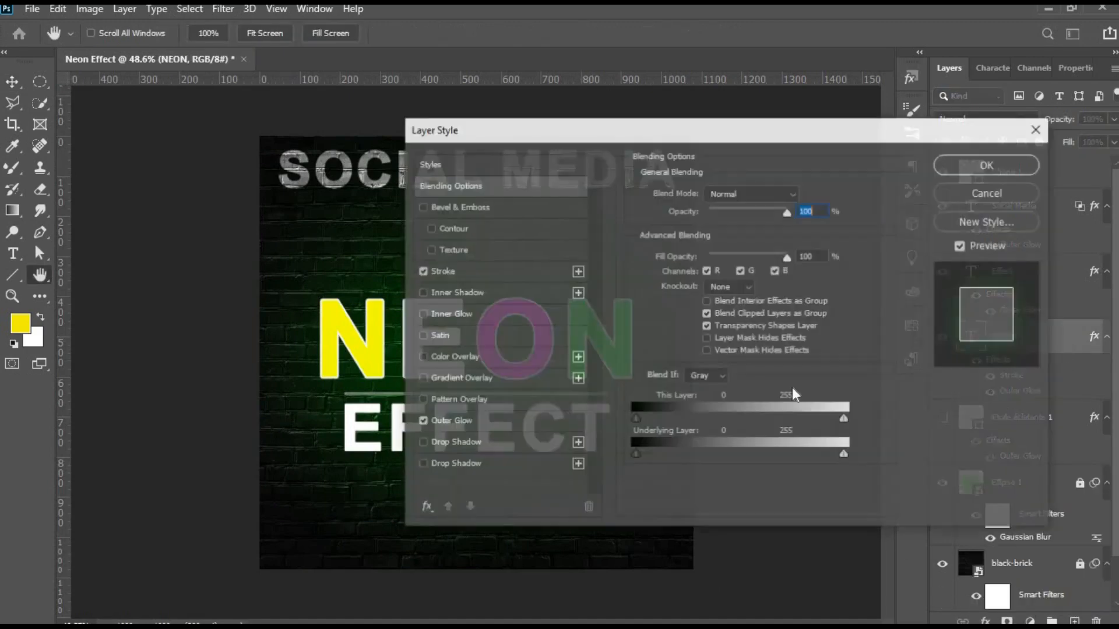
drag(640, 129, 916, 152)
drag(909, 440, 949, 441)
drag(1050, 452, 921, 476)
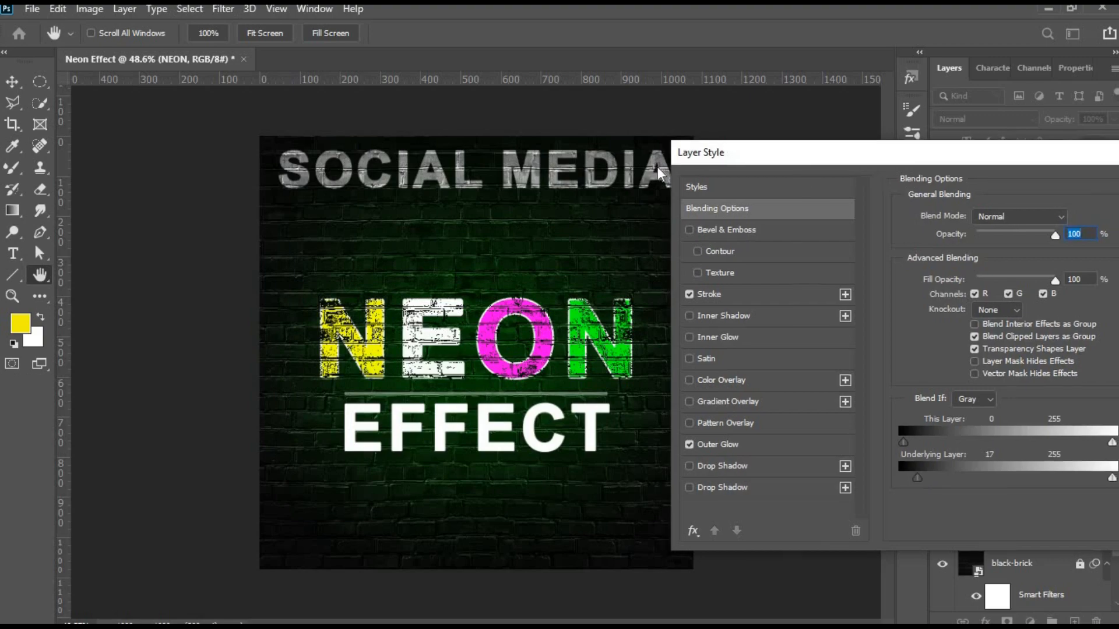
drag(906, 152, 645, 172)
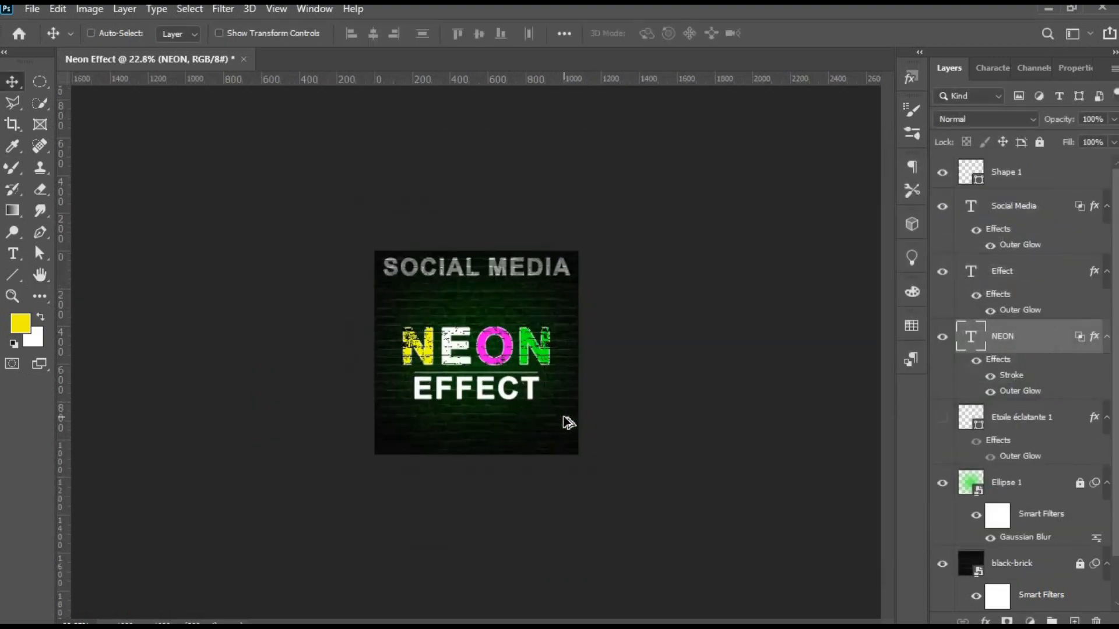
Blend the EFFECT text into the bricks with Blend If, splitting the black points to 0/123 for This Layer and 0/51 for Underlying Layer.
scroll(563, 419, down, 2)
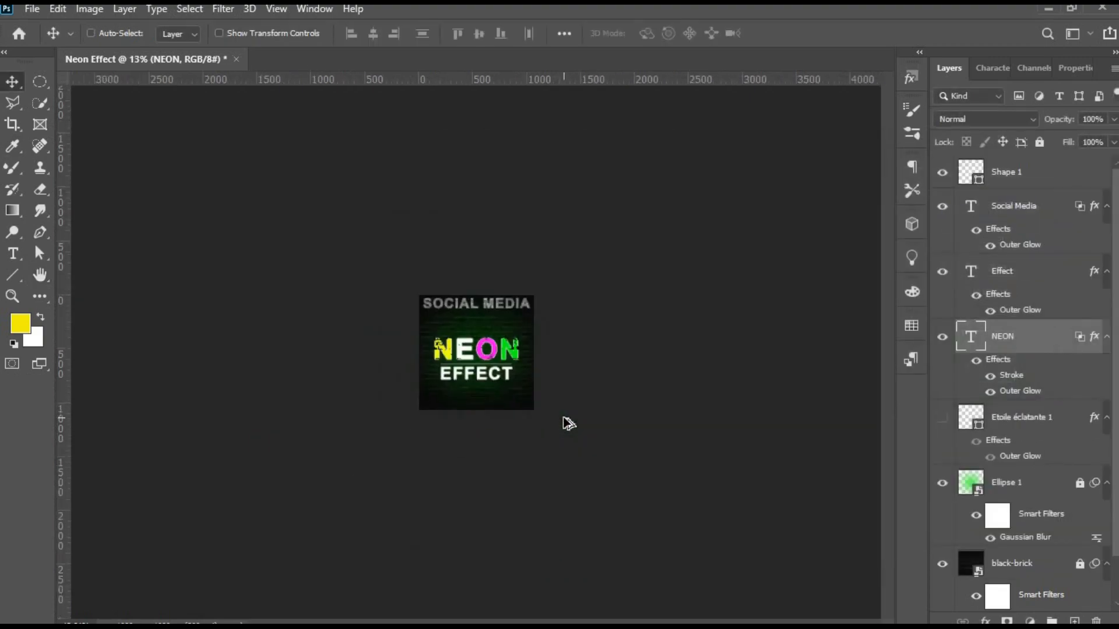
scroll(563, 419, up, 5)
ctrl+click(469, 455)
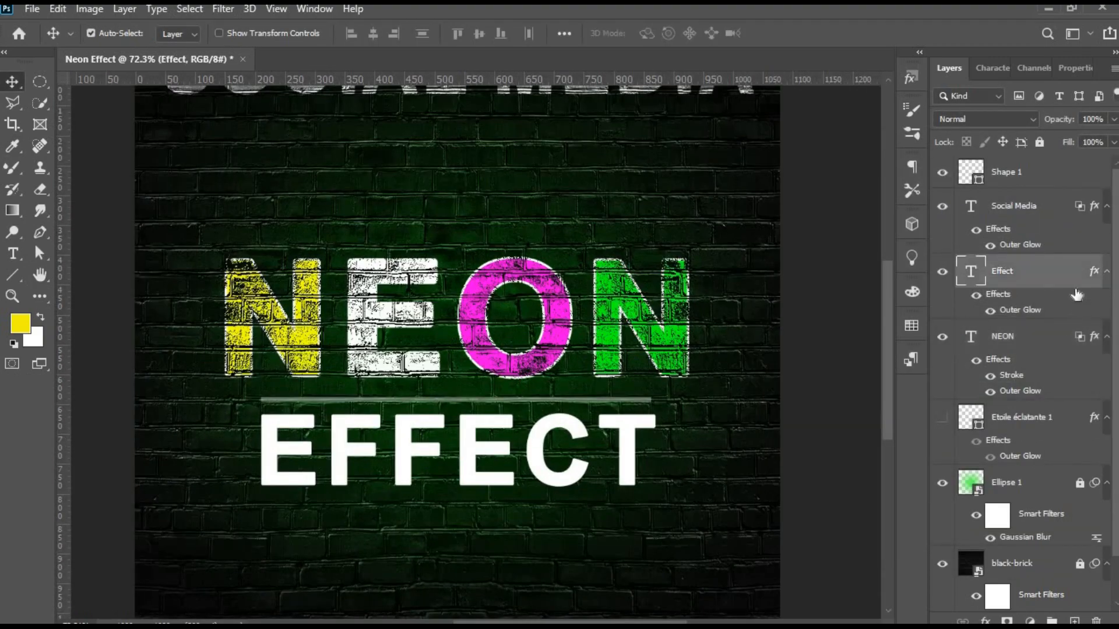
double_click(1077, 292)
drag(834, 174, 1041, 175)
drag(855, 446, 955, 447)
drag(851, 485, 893, 491)
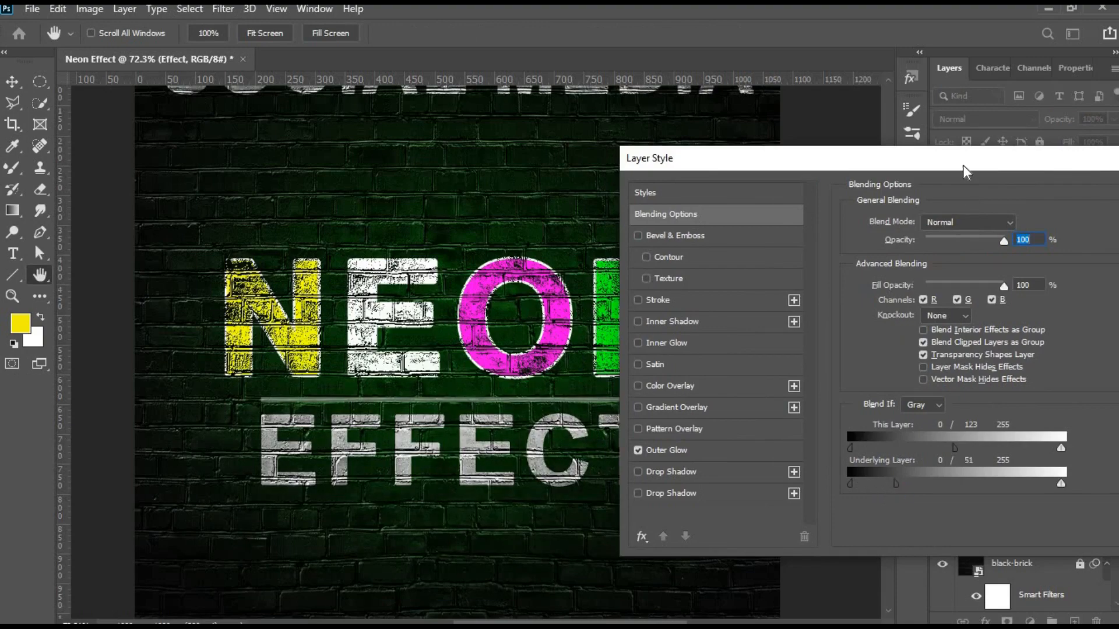
drag(962, 166, 715, 217)
click(943, 251)
Move the SOCIAL MEDIA heading slightly down, and nudge NEON, the dividing line and EFFECT down together.
scroll(516, 483, down, 12)
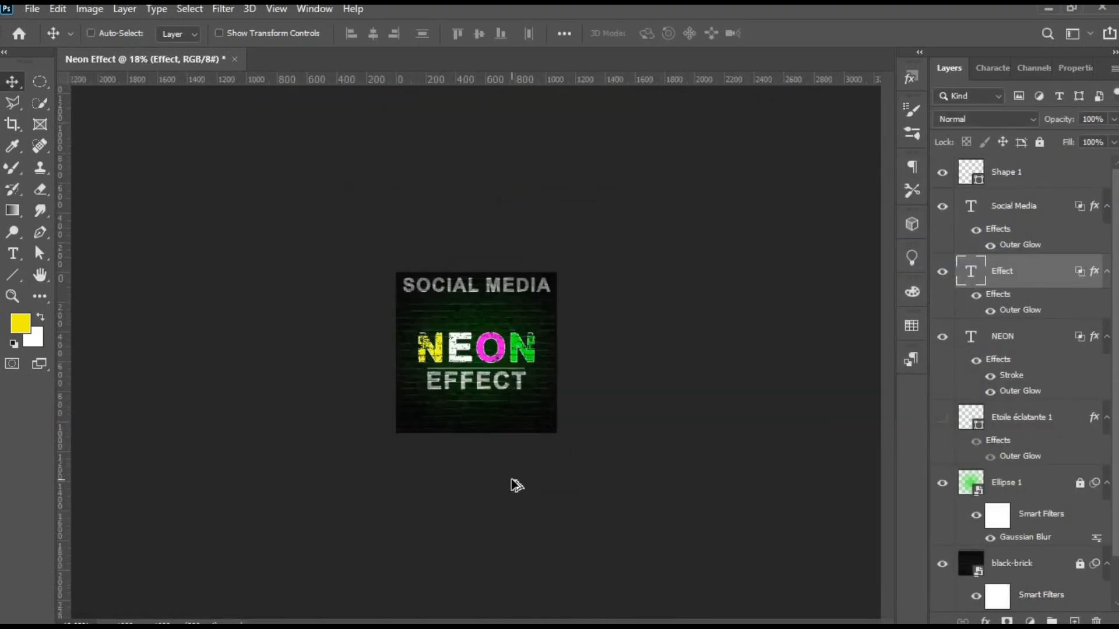
scroll(516, 485, up, 7)
ctrl+click(512, 211)
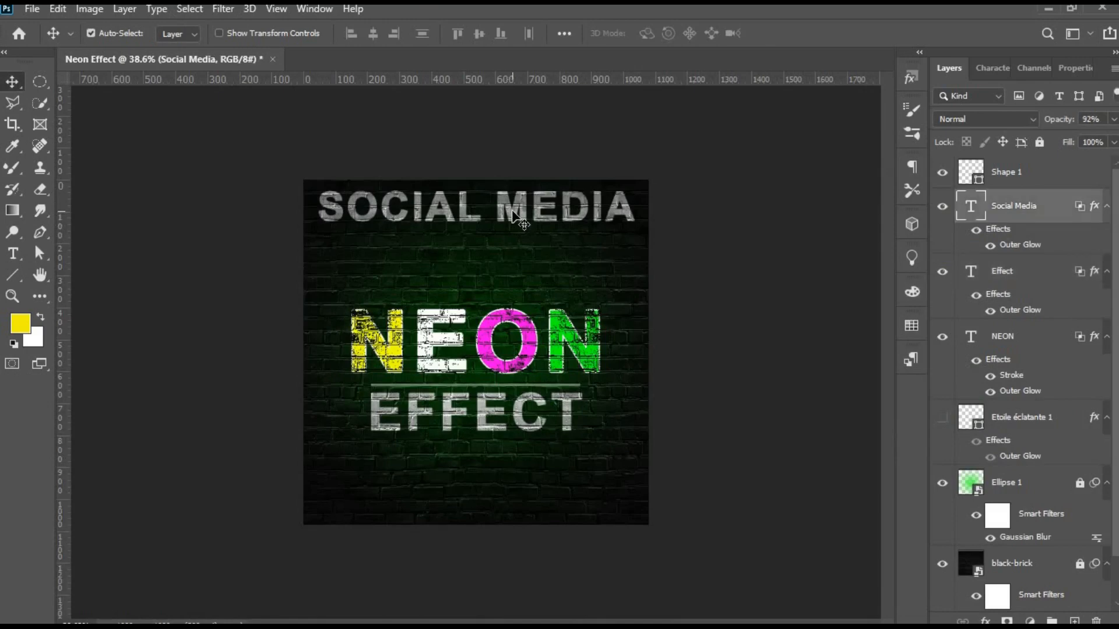
drag(512, 212, 513, 214)
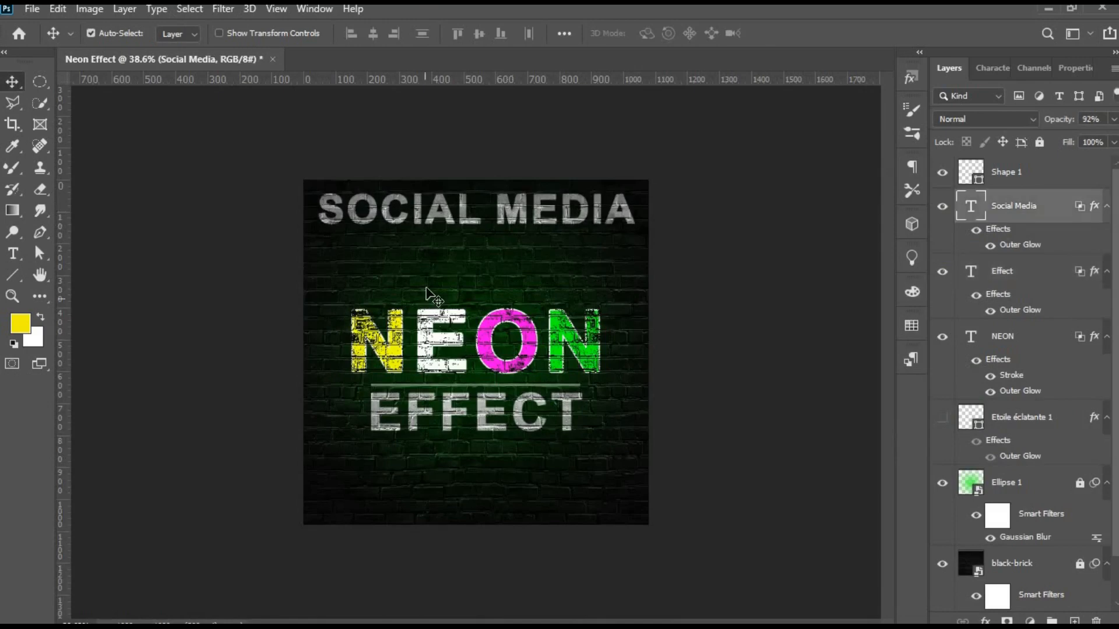
drag(349, 287, 590, 457)
key(shift+Down)
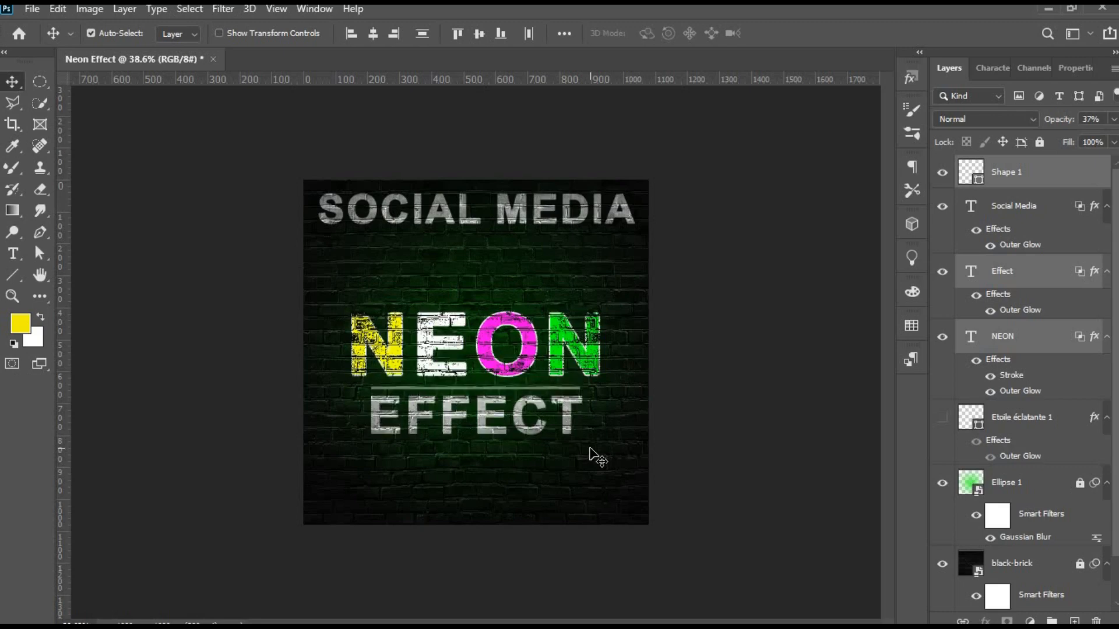
Save the design as the Photoshop file Neon Effects.psd in the Neon Effect folder inside Downloads.
key(ctrl+shift+s)
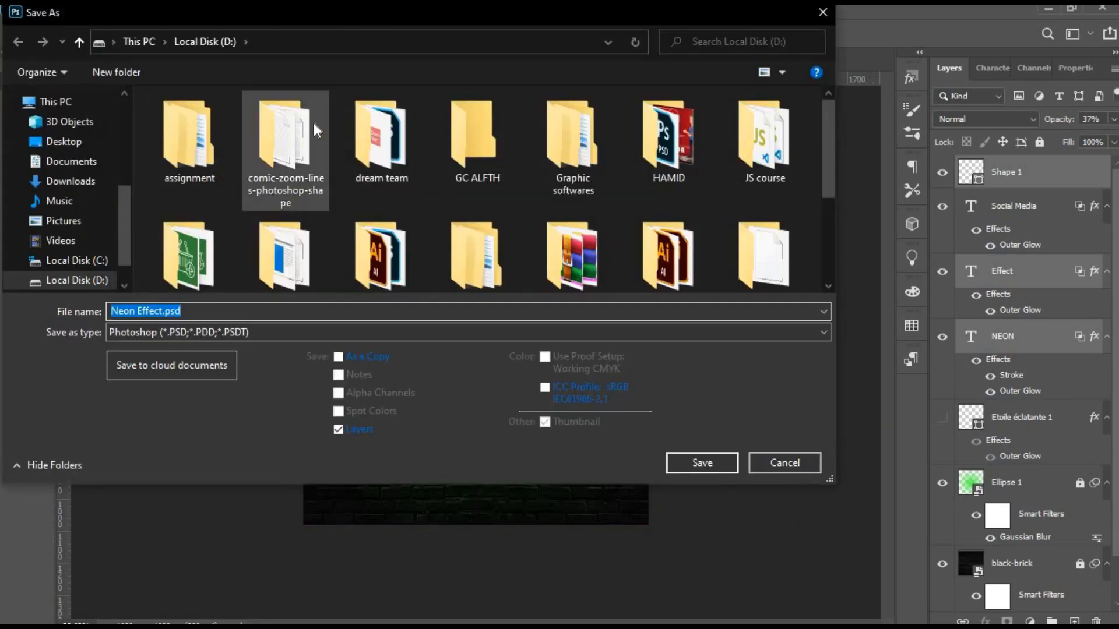
click(63, 181)
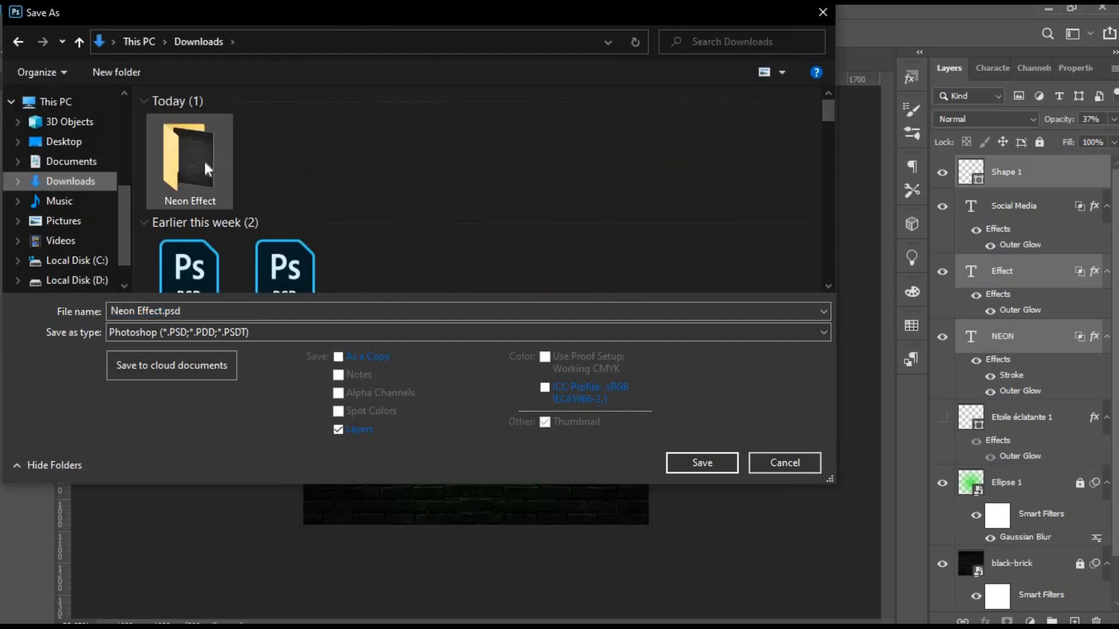
double_click(207, 169)
click(175, 312)
text(N)
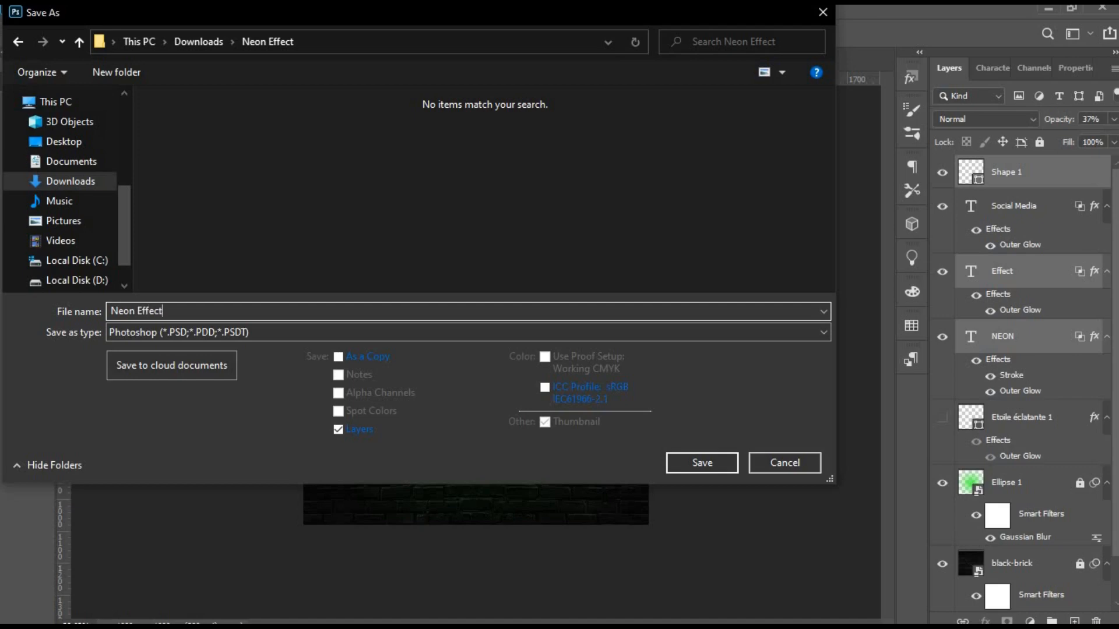
key(Return)
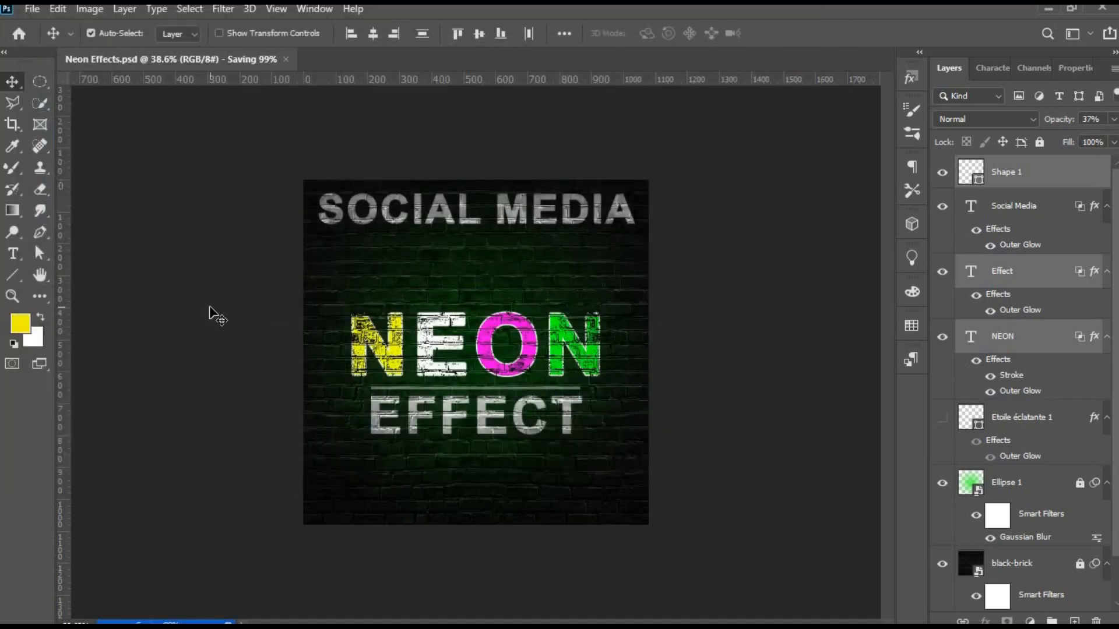
Save a JPEG copy of the design as Neon Effects.jpg in the Neon Effect folder inside Downloads.
key(ctrl+0)
scroll(216, 307, down, 1)
drag(216, 307, 217, 309)
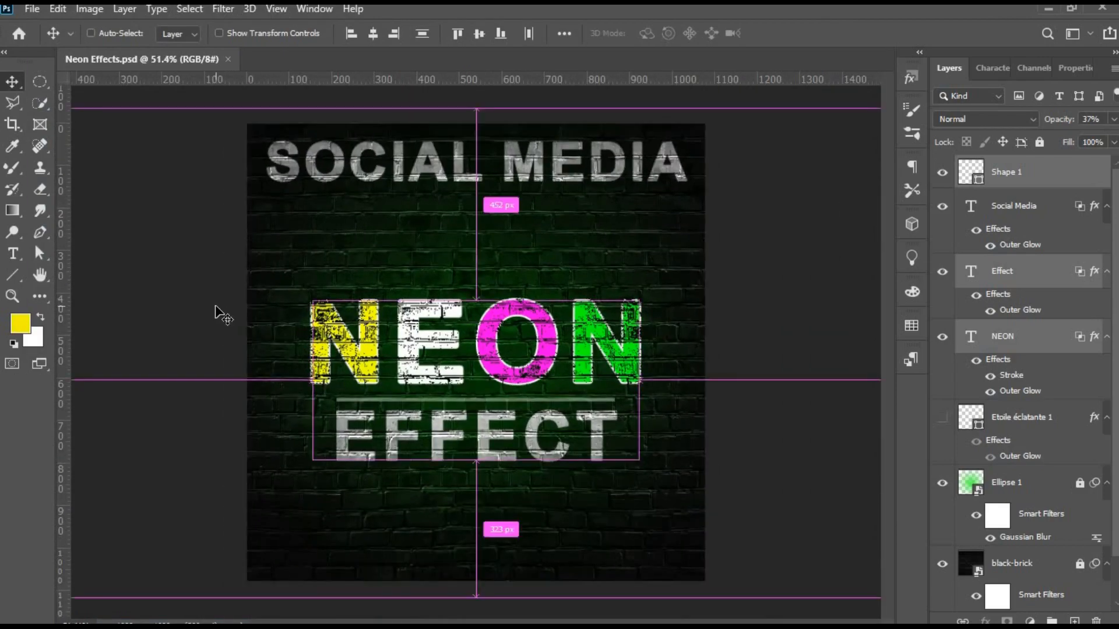
key(ctrl+shift+s)
click(175, 332)
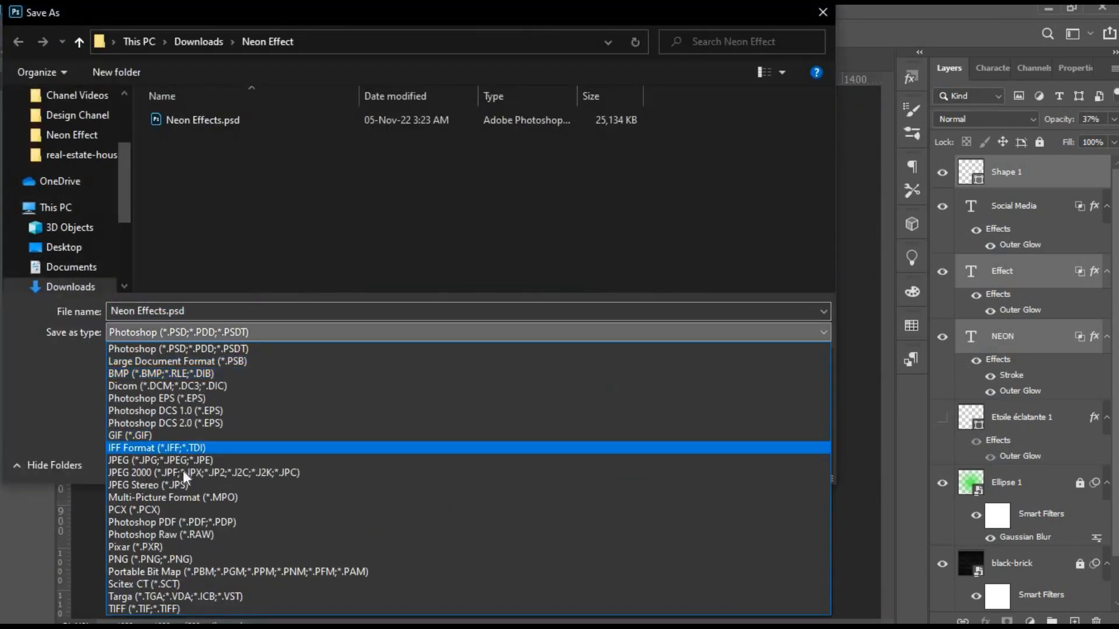
click(175, 462)
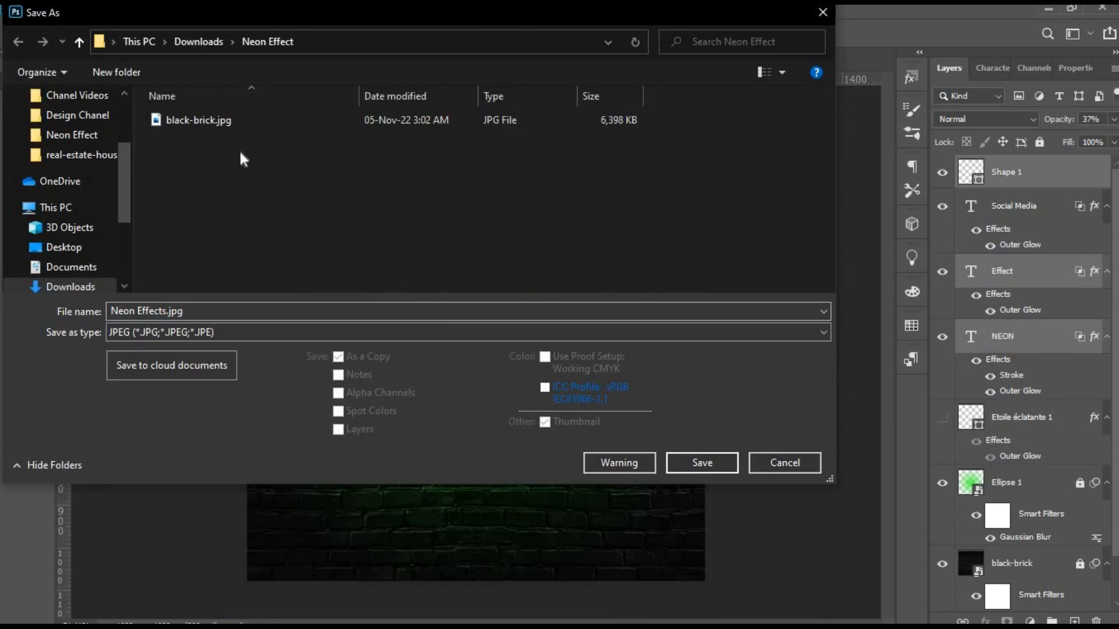
click(70, 286)
double_click(194, 165)
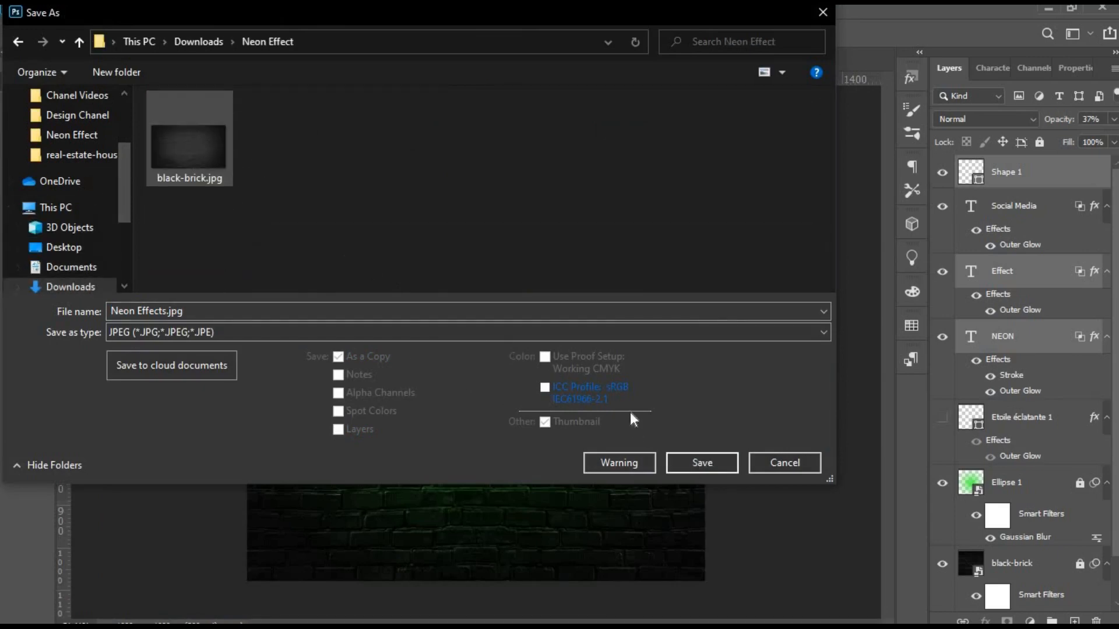
click(699, 464)
click(643, 145)
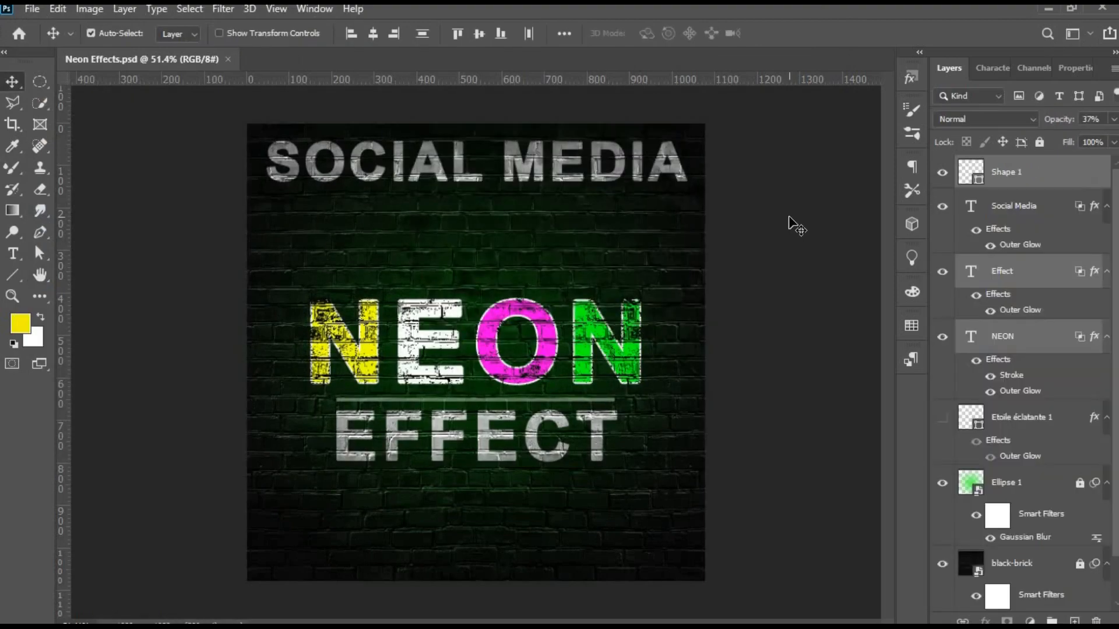